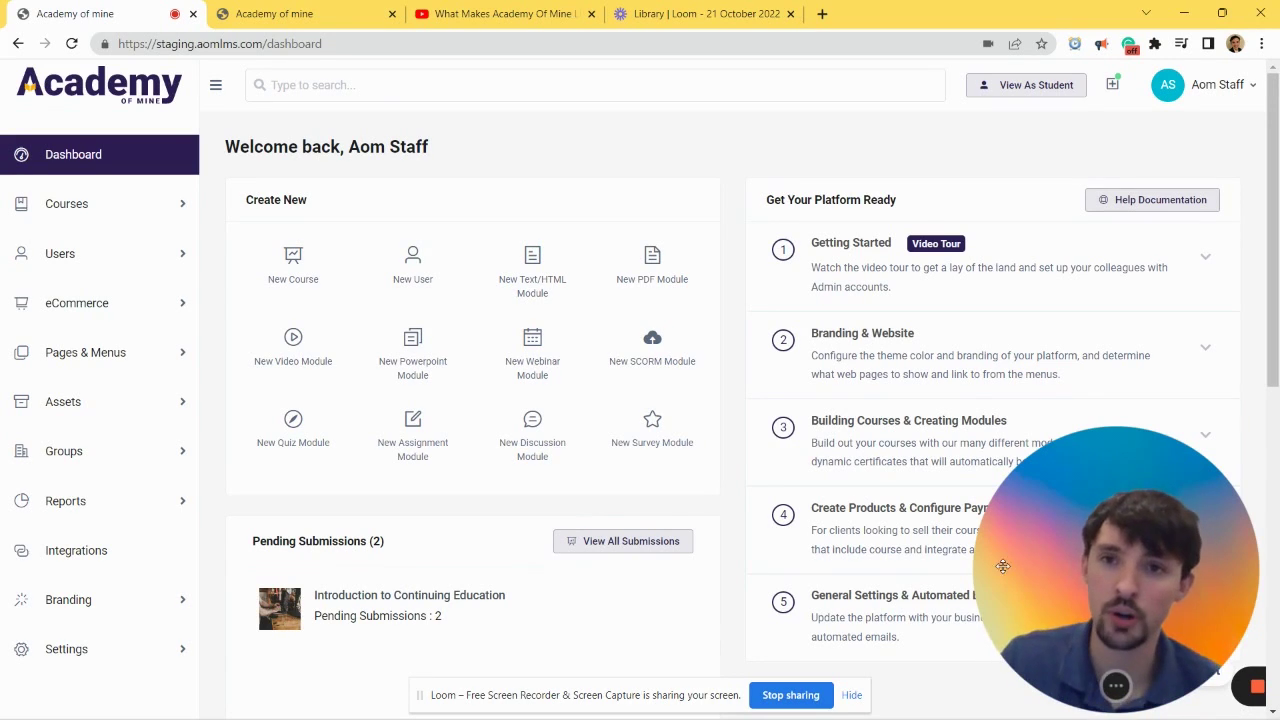
- Go to the Courses > Videos list of video modules
{"action": "left_click", "coordinate": [85, 196]}
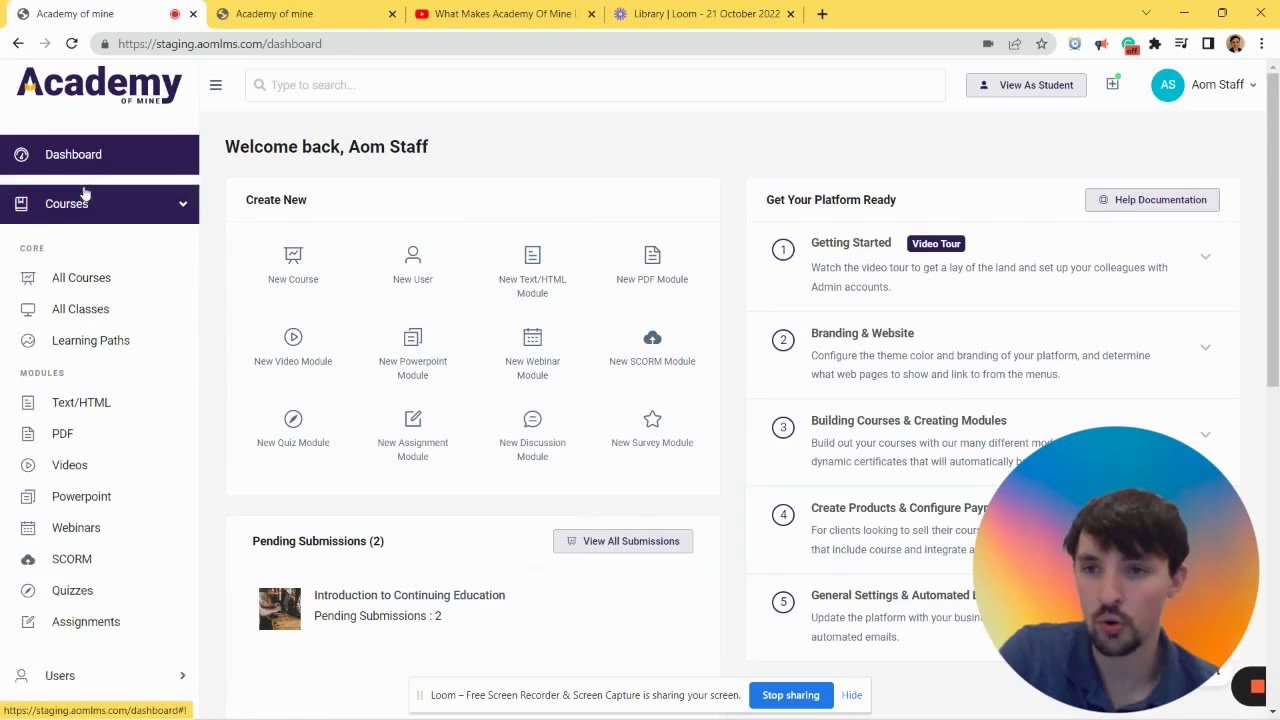
{"action": "scroll", "coordinate": [134, 404], "scroll_direction": "down", "scroll_amount": 1}
{"action": "left_click", "coordinate": [95, 404]}
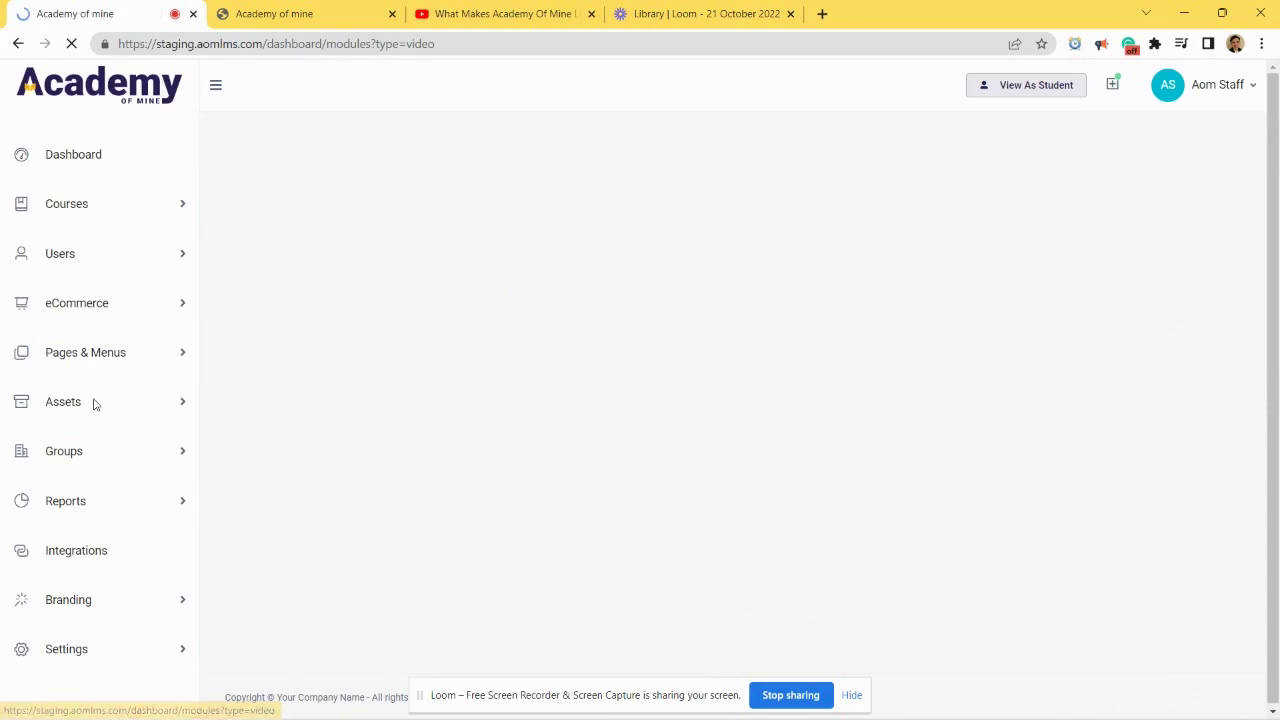
{"action": "left_click", "coordinate": [114, 205]}
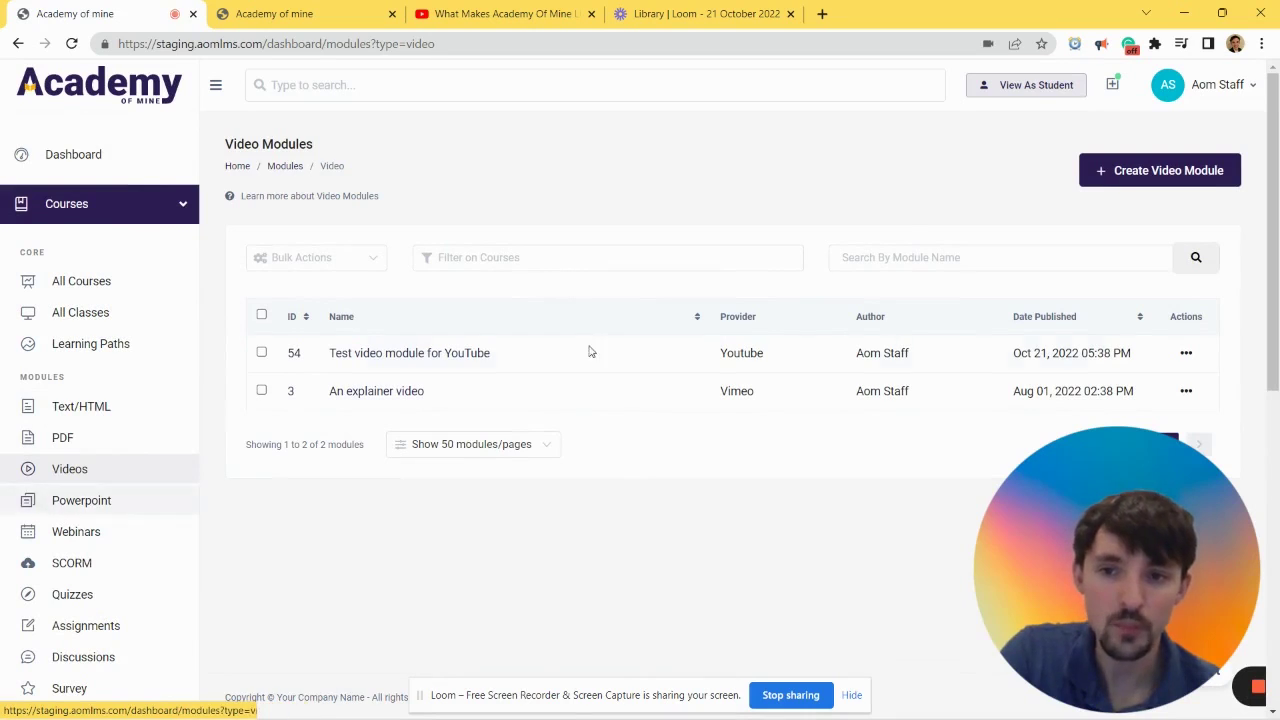
- Start a new video module named 'Test video module for YT' and check its upload methods
{"action": "left_click", "coordinate": [1170, 182]}
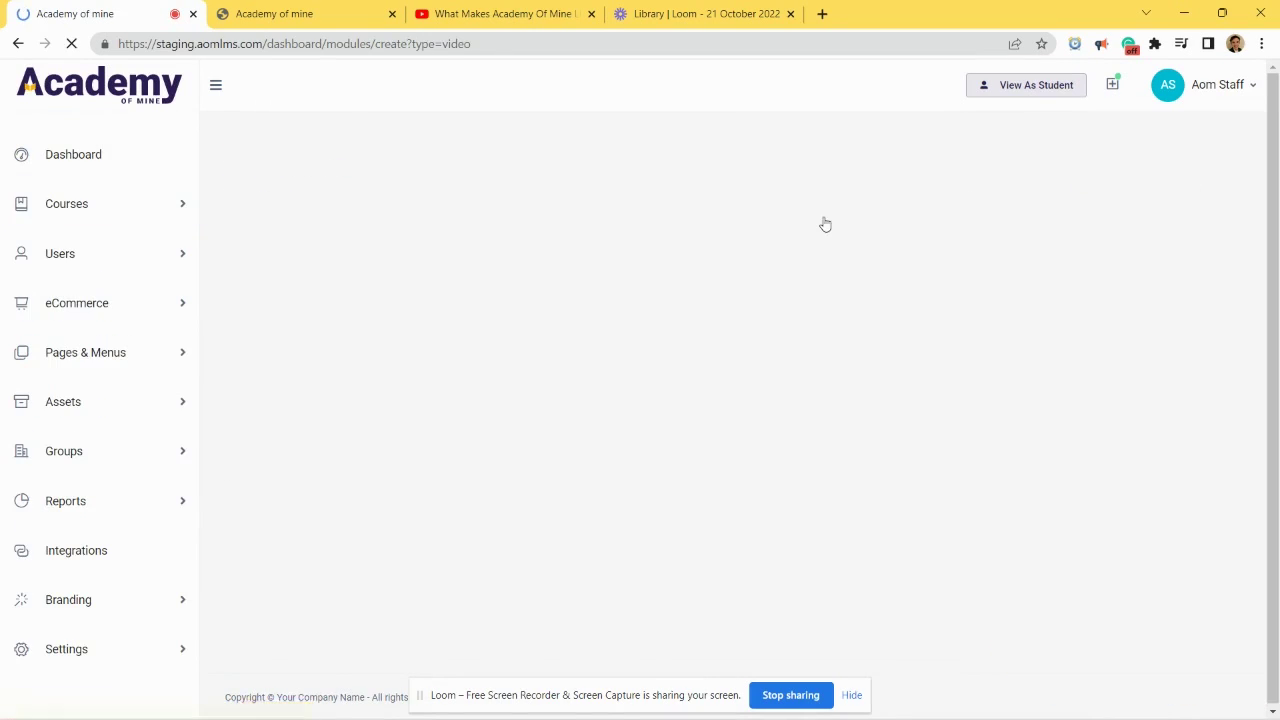
{"action": "left_click", "coordinate": [445, 276]}
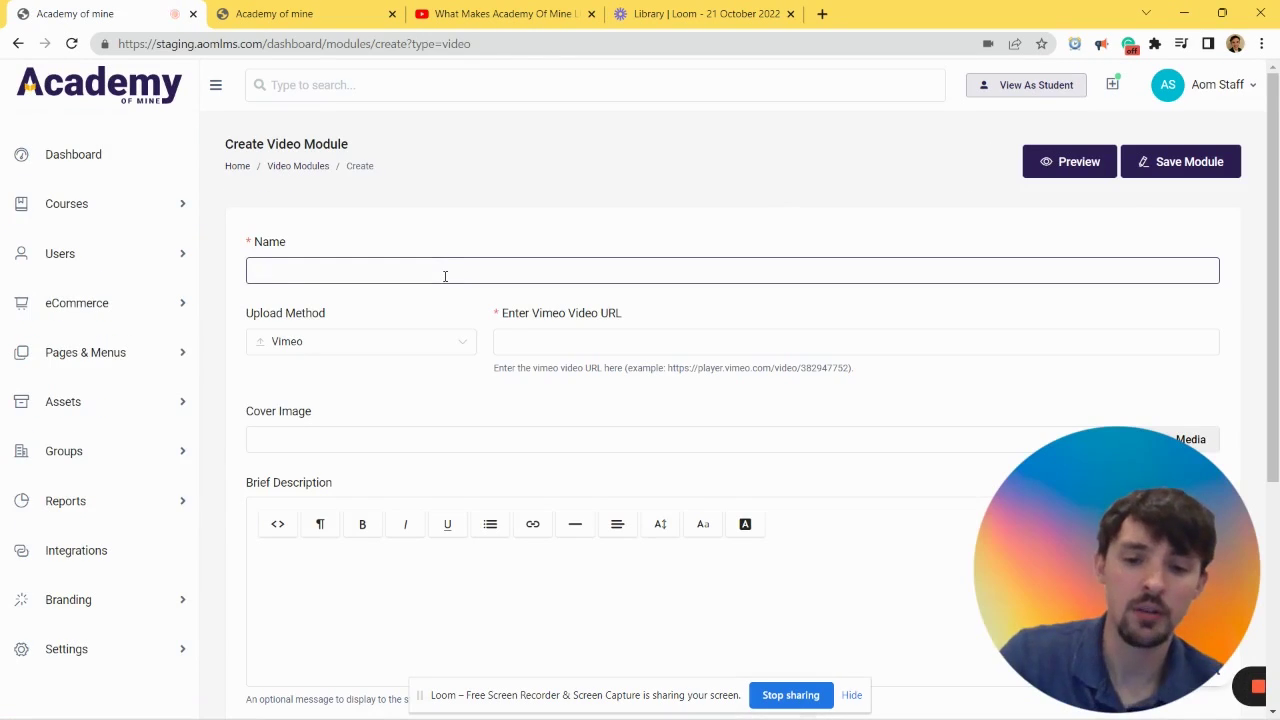
{"action": "type", "text": "Test video m"}
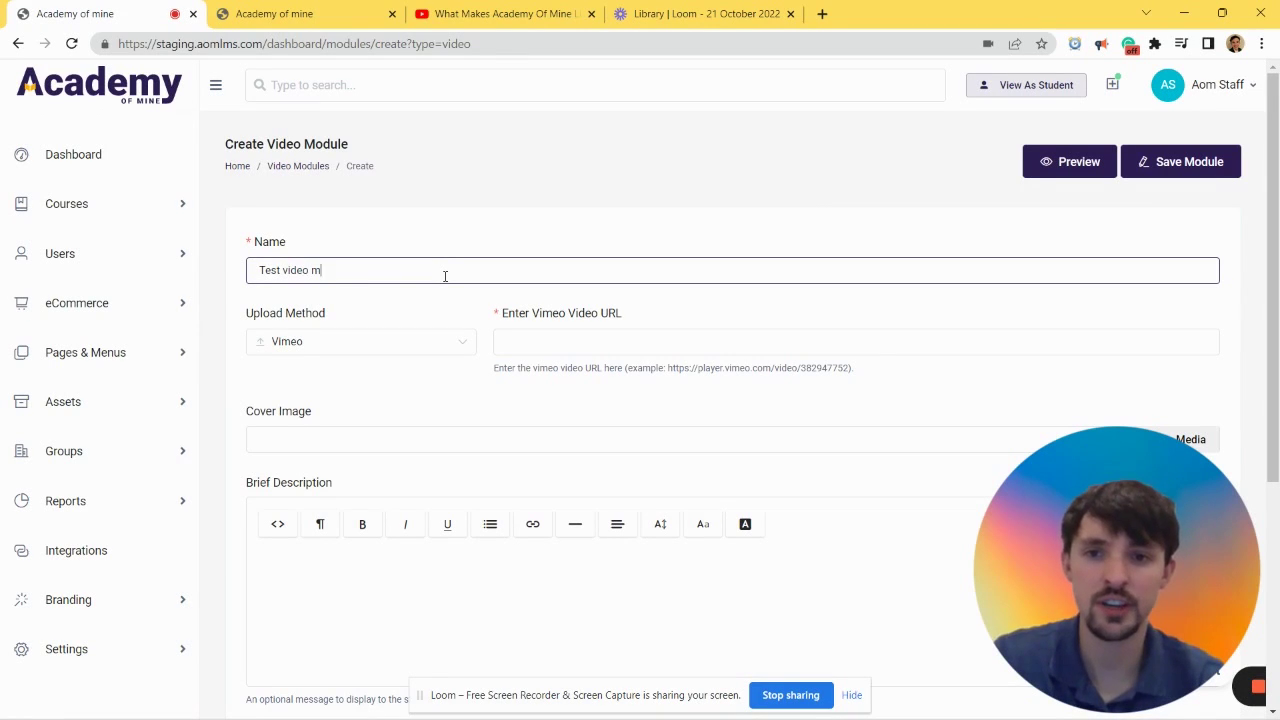
{"action": "type", "text": "odule for YT"}
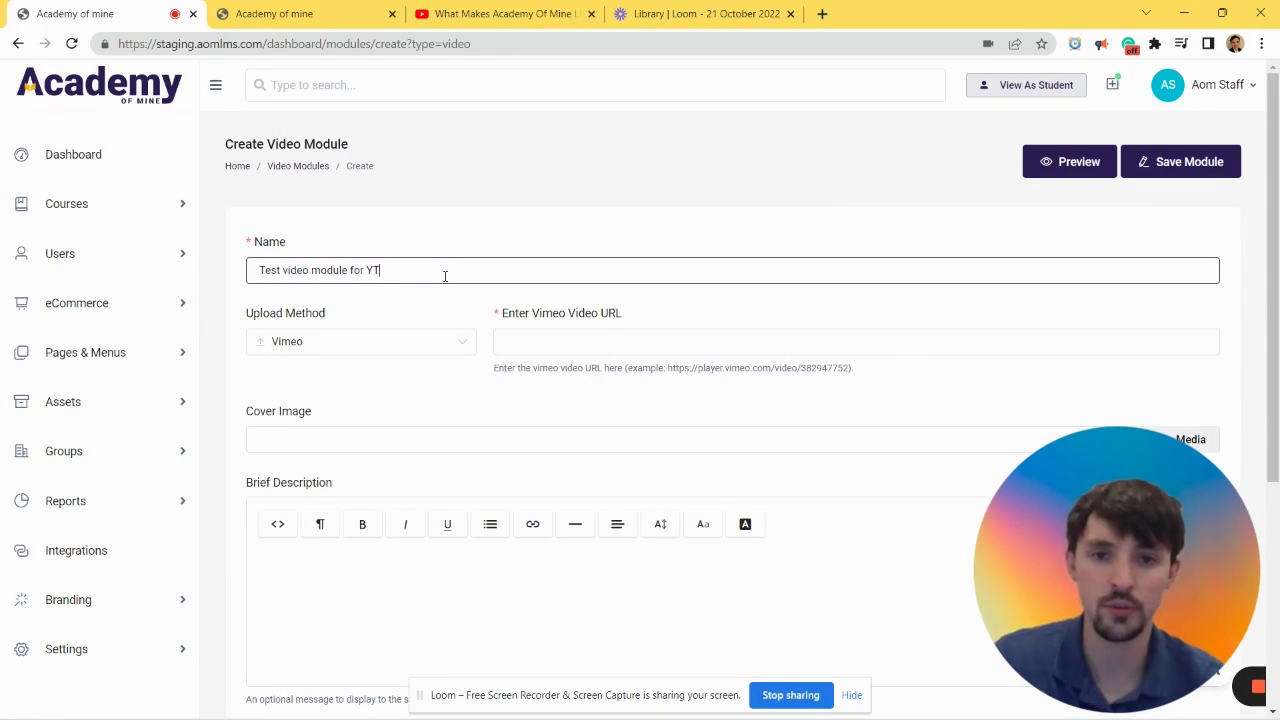
{"action": "left_click", "coordinate": [420, 355]}
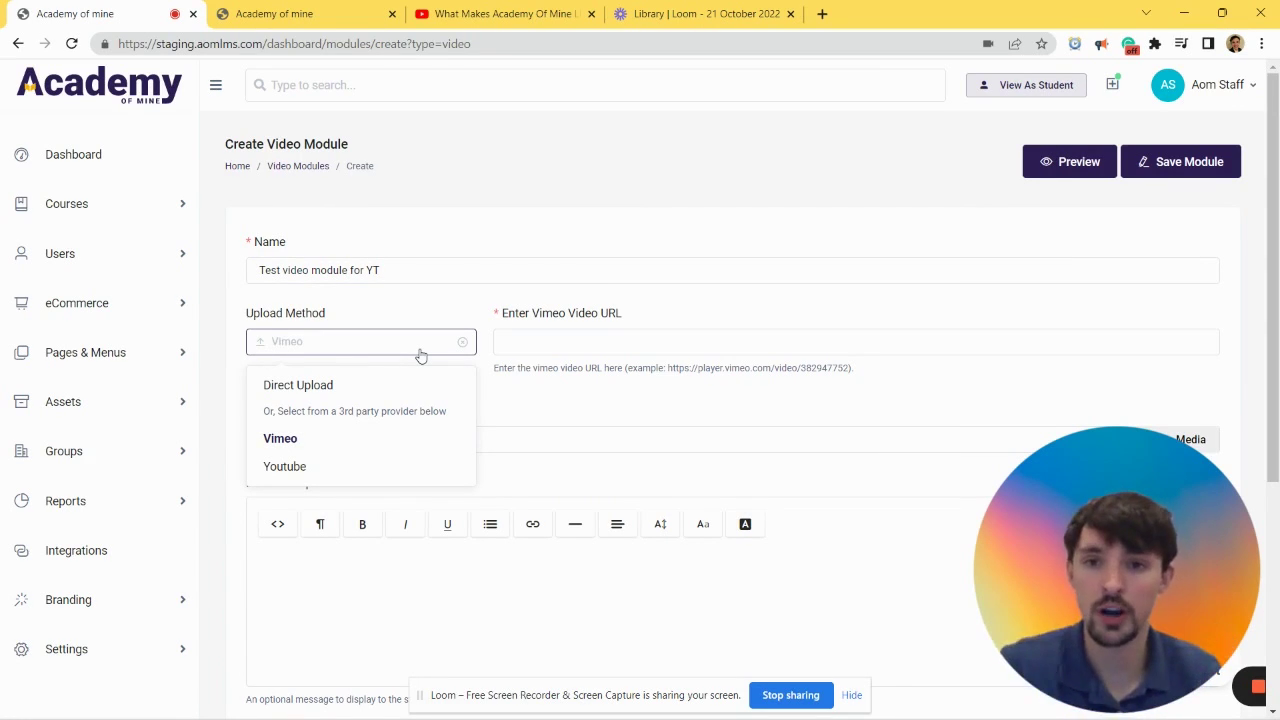
- Switch the upload method to Direct Upload and browse the media library without choosing anything
{"action": "left_click", "coordinate": [363, 390]}
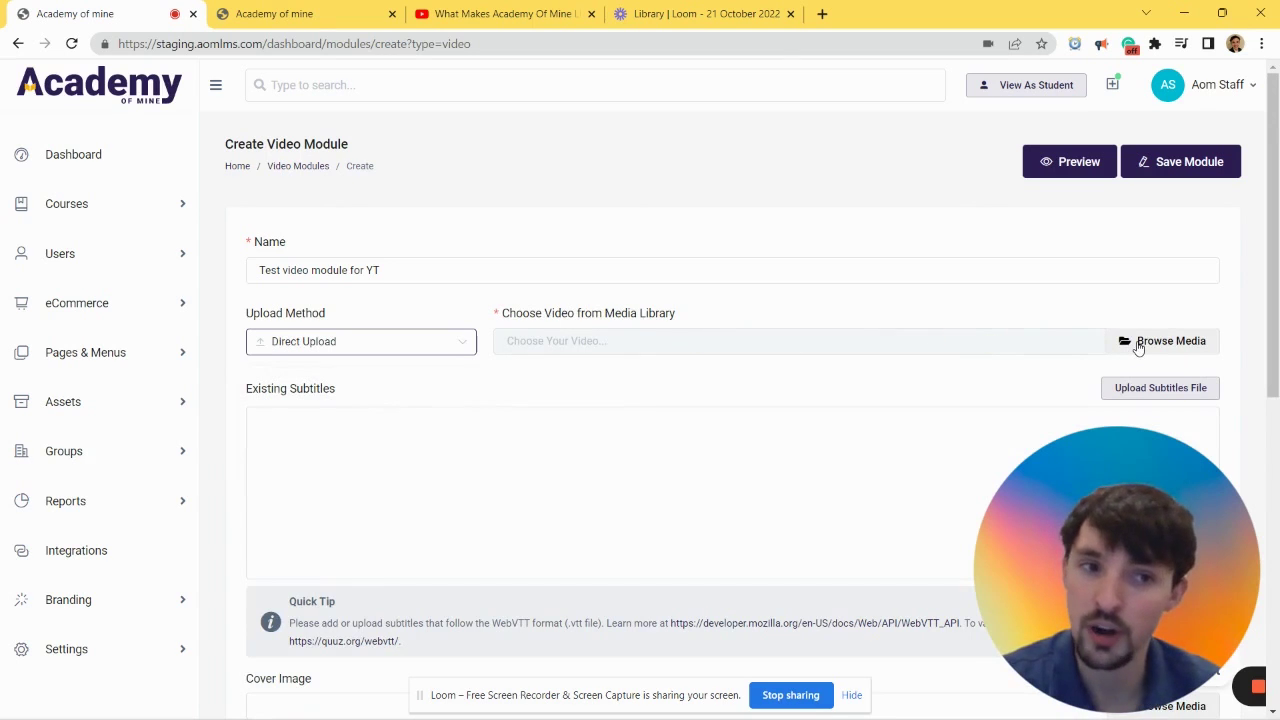
{"action": "scroll", "coordinate": [1138, 347], "scroll_direction": "down", "scroll_amount": 1}
{"action": "left_click", "coordinate": [1143, 297]}
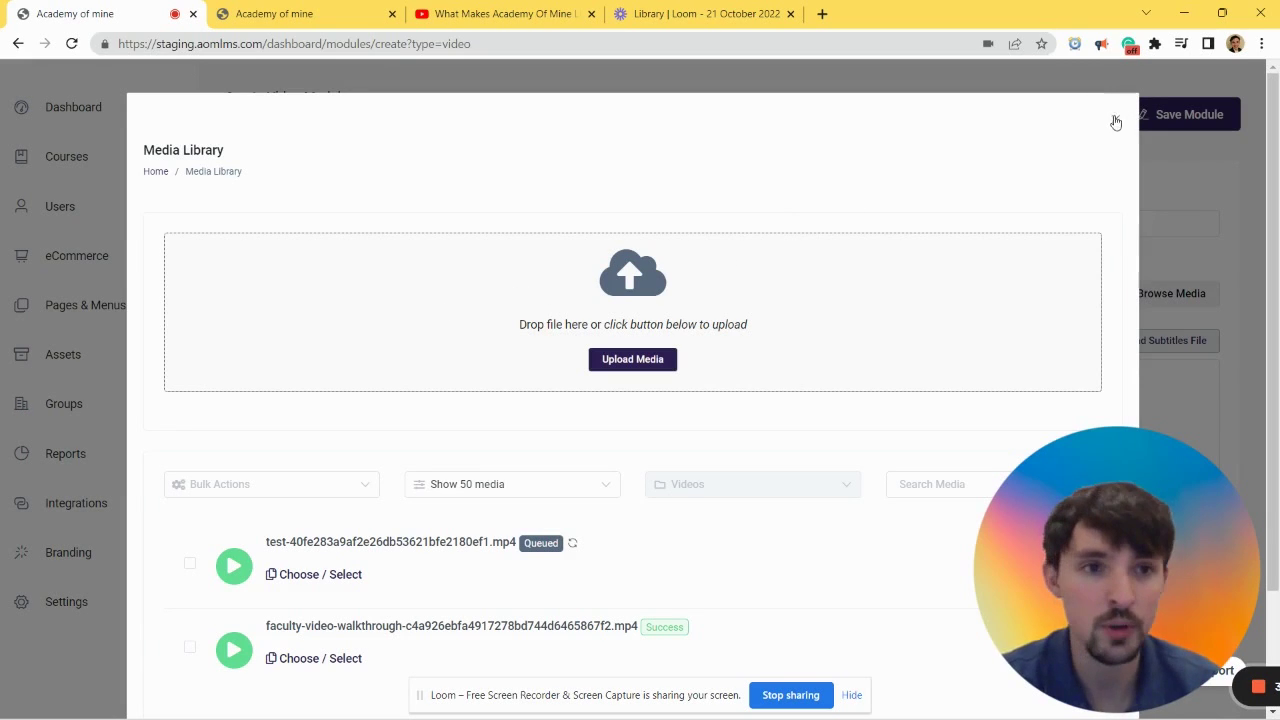
{"action": "left_click", "coordinate": [1115, 119]}
{"action": "left_click", "coordinate": [118, 355]}
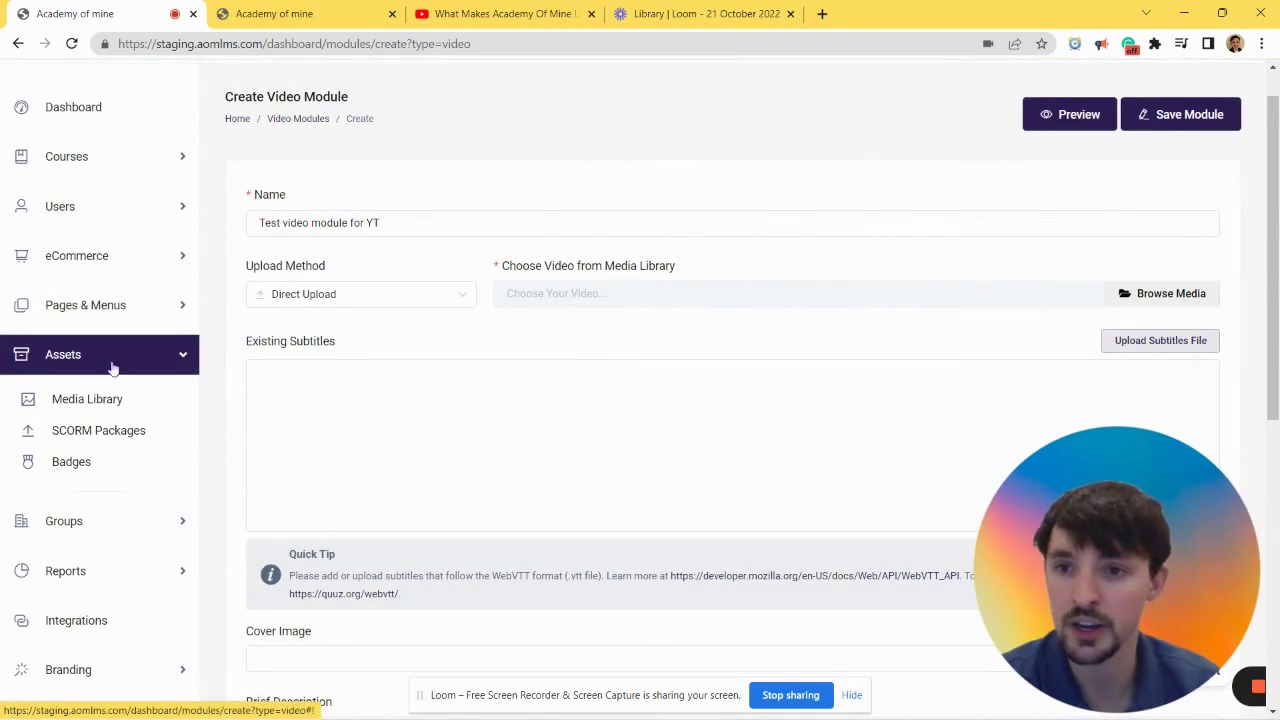
{"action": "left_click", "coordinate": [133, 360]}
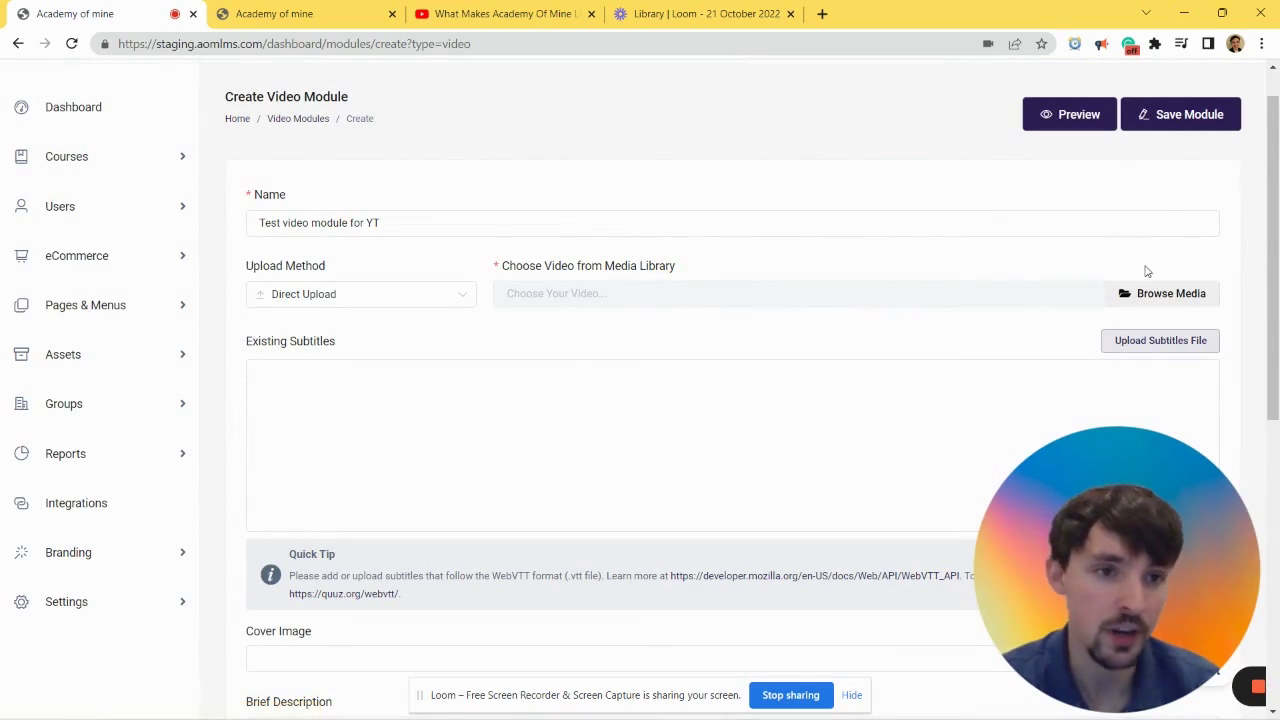
{"action": "scroll", "coordinate": [1158, 302], "scroll_direction": "up", "scroll_amount": 1}
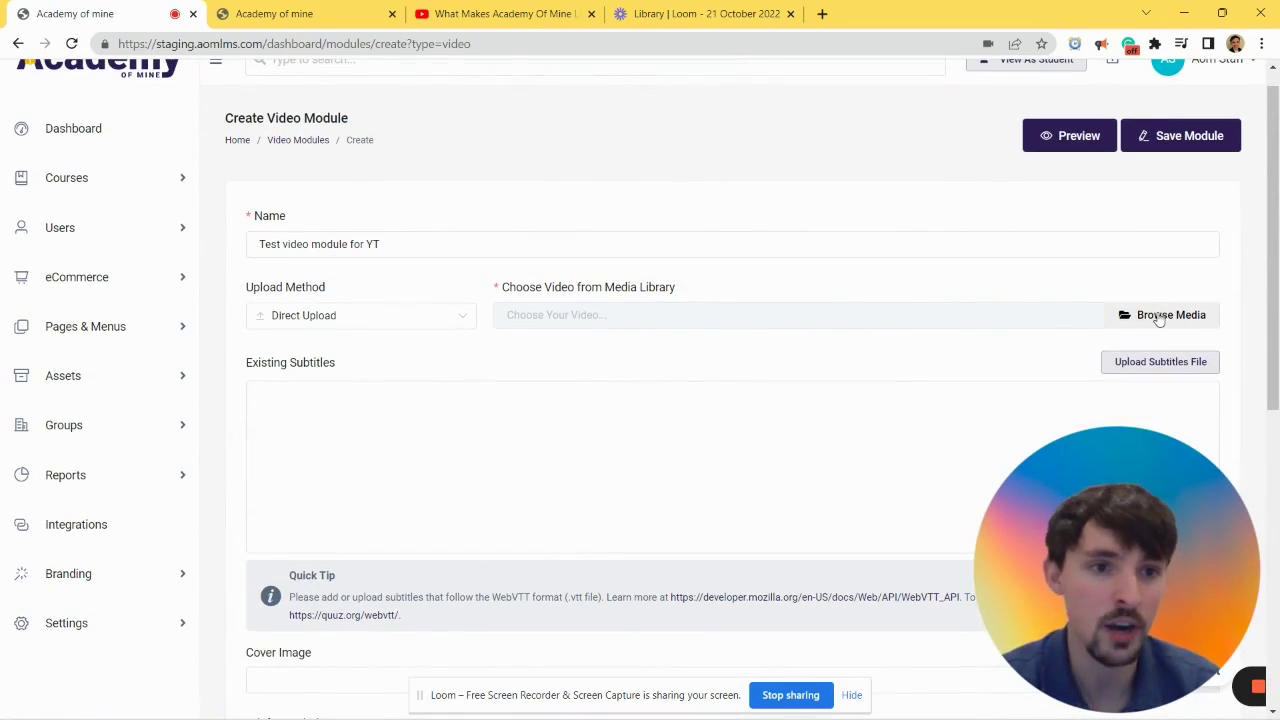
- Pick test-40fe283a9af2e26db53621bfe2180ef1.mp4 from the media library as the module video
{"action": "left_click", "coordinate": [1159, 316]}
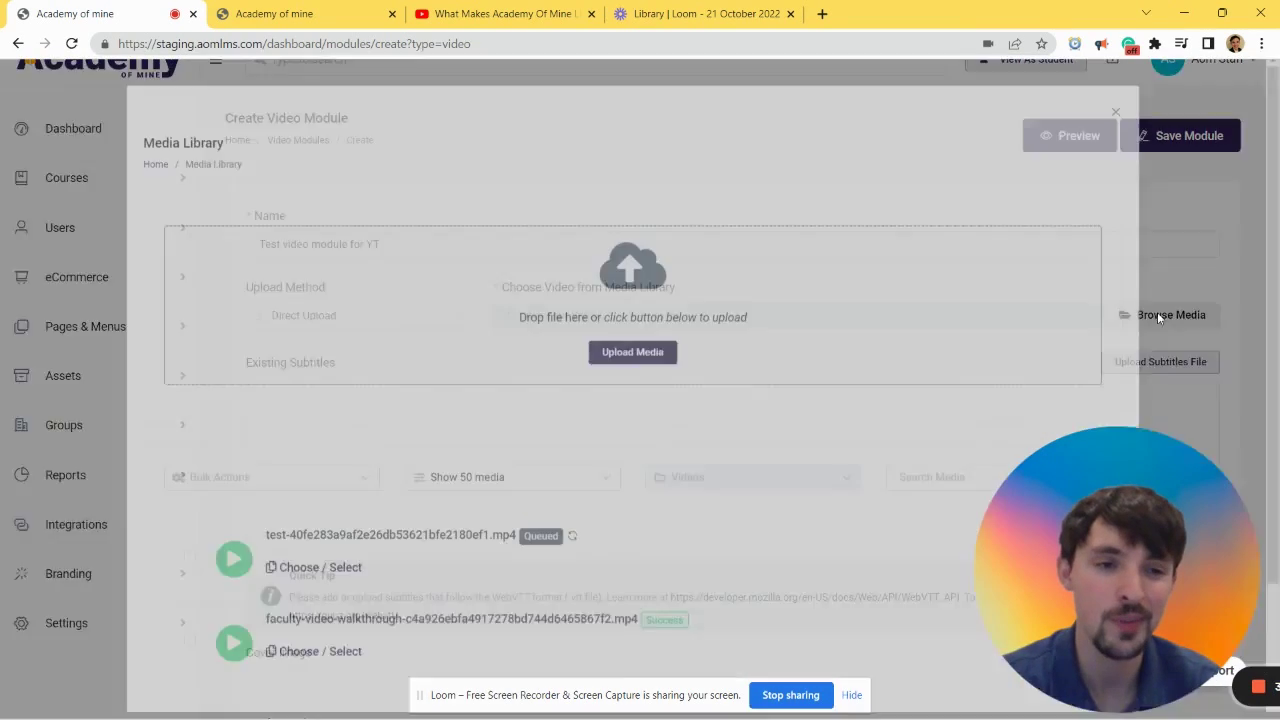
{"action": "scroll", "coordinate": [656, 466], "scroll_direction": "down", "scroll_amount": 1}
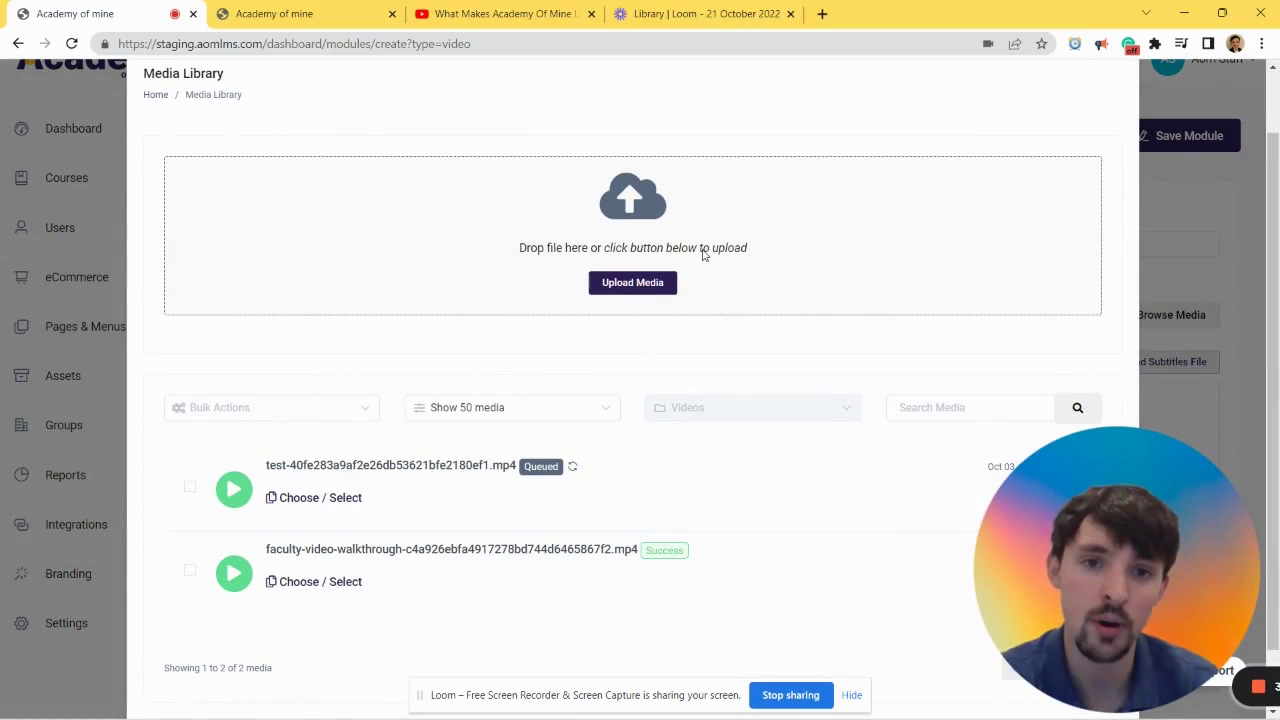
{"action": "left_click", "coordinate": [657, 286]}
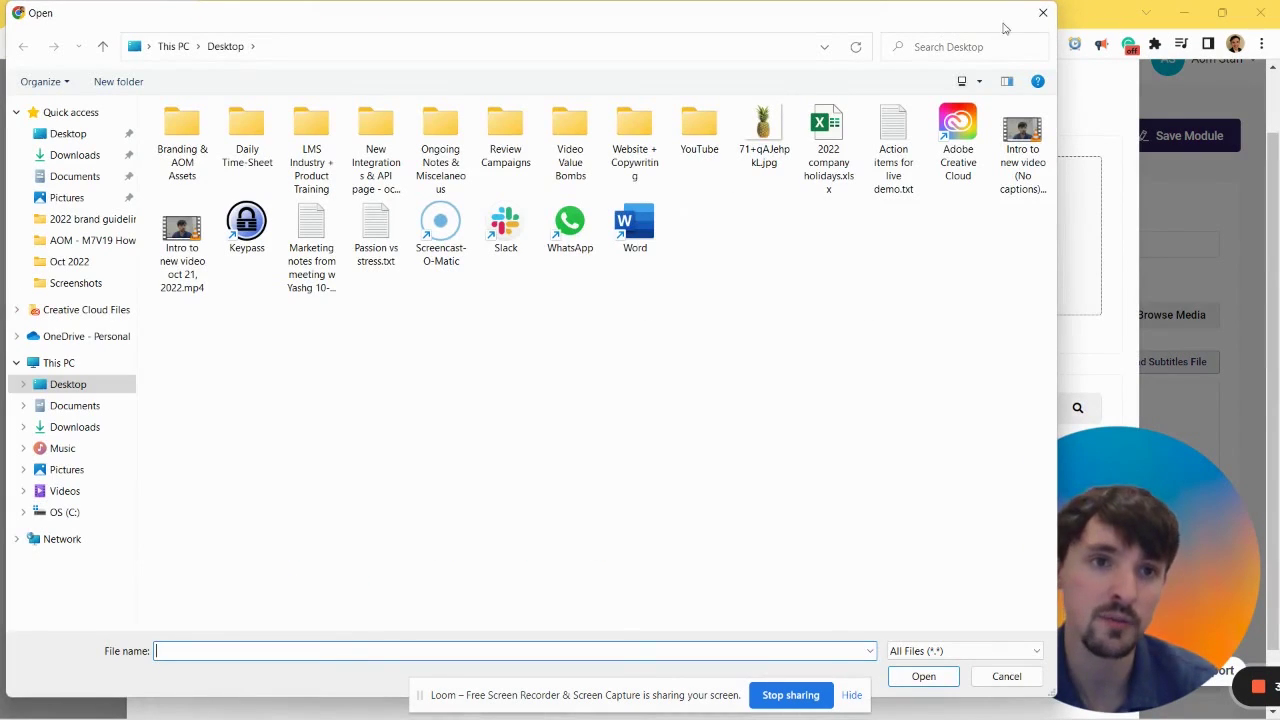
{"action": "left_click", "coordinate": [1042, 24]}
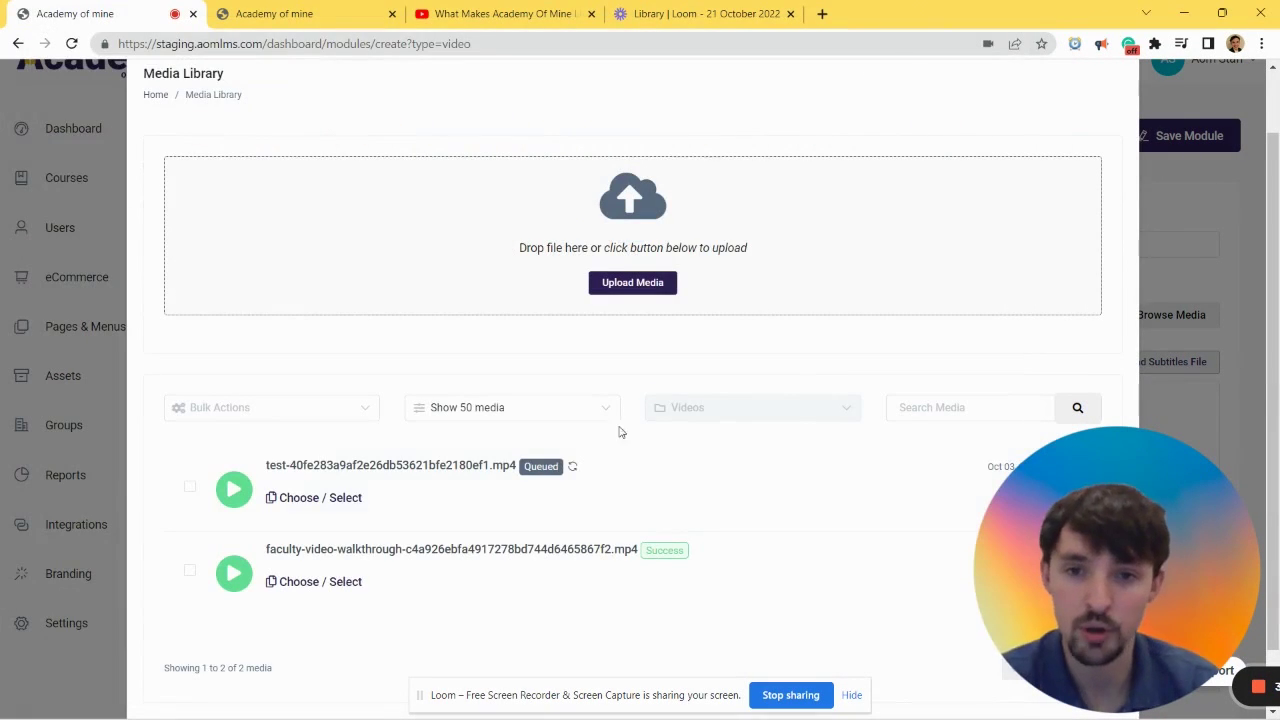
{"action": "left_click", "coordinate": [660, 289]}
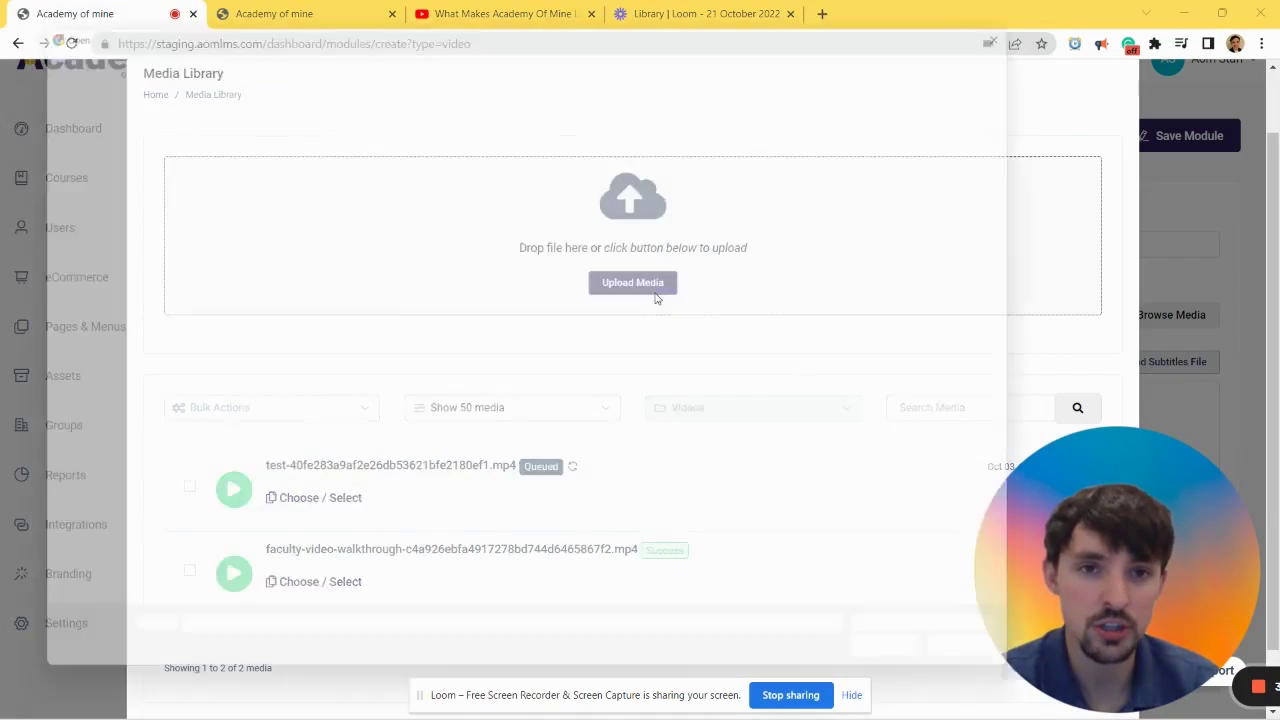
{"action": "left_click", "coordinate": [1042, 13]}
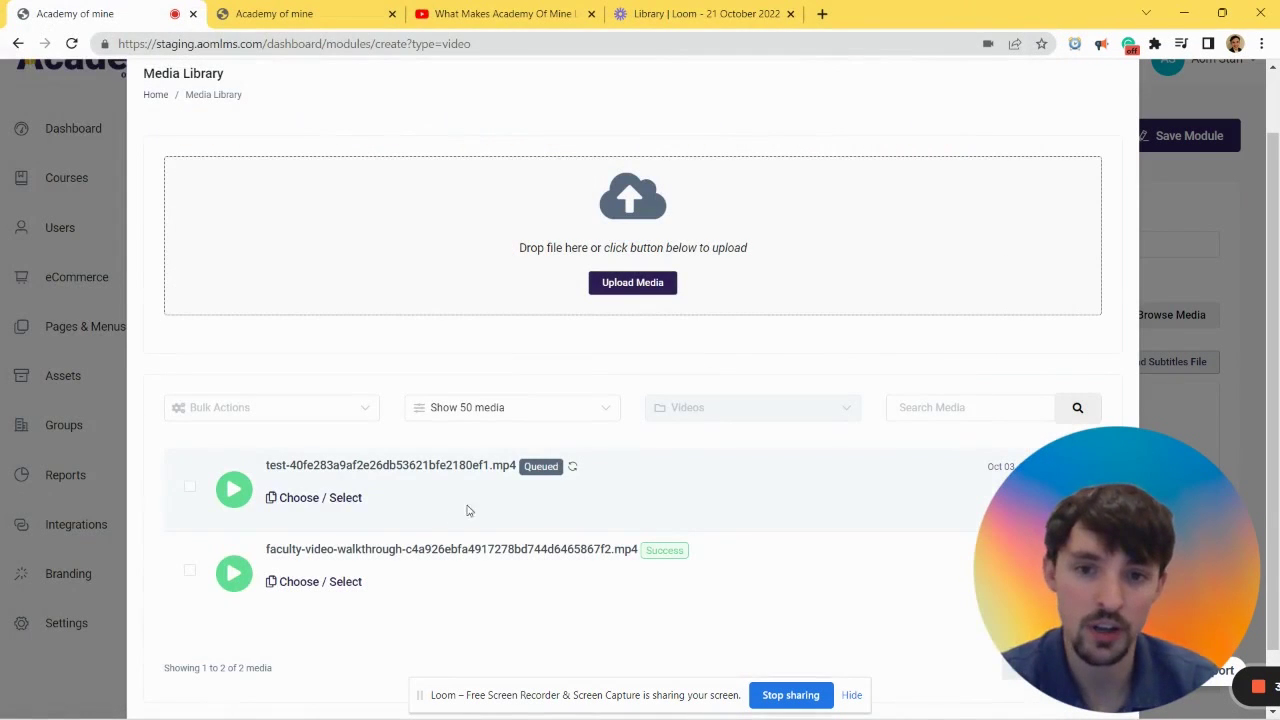
{"action": "left_click", "coordinate": [311, 499]}
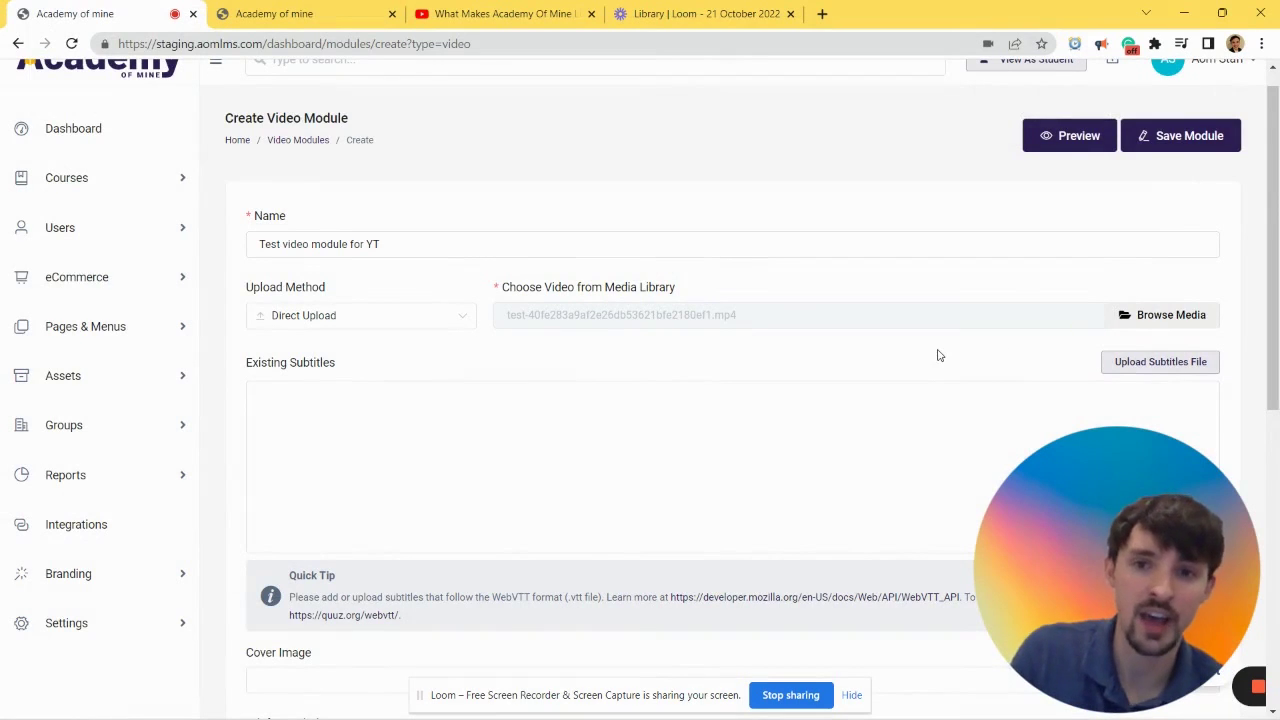
- Set the cover image to 71qajehpkl-c4d63c06fa67a3225df7cfecdc0738ac.jpg from the media library
{"action": "scroll", "coordinate": [629, 385], "scroll_direction": "down", "scroll_amount": 1}
{"action": "scroll", "coordinate": [629, 385], "scroll_direction": "down", "scroll_amount": 1}
{"action": "left_click", "coordinate": [504, 313]}
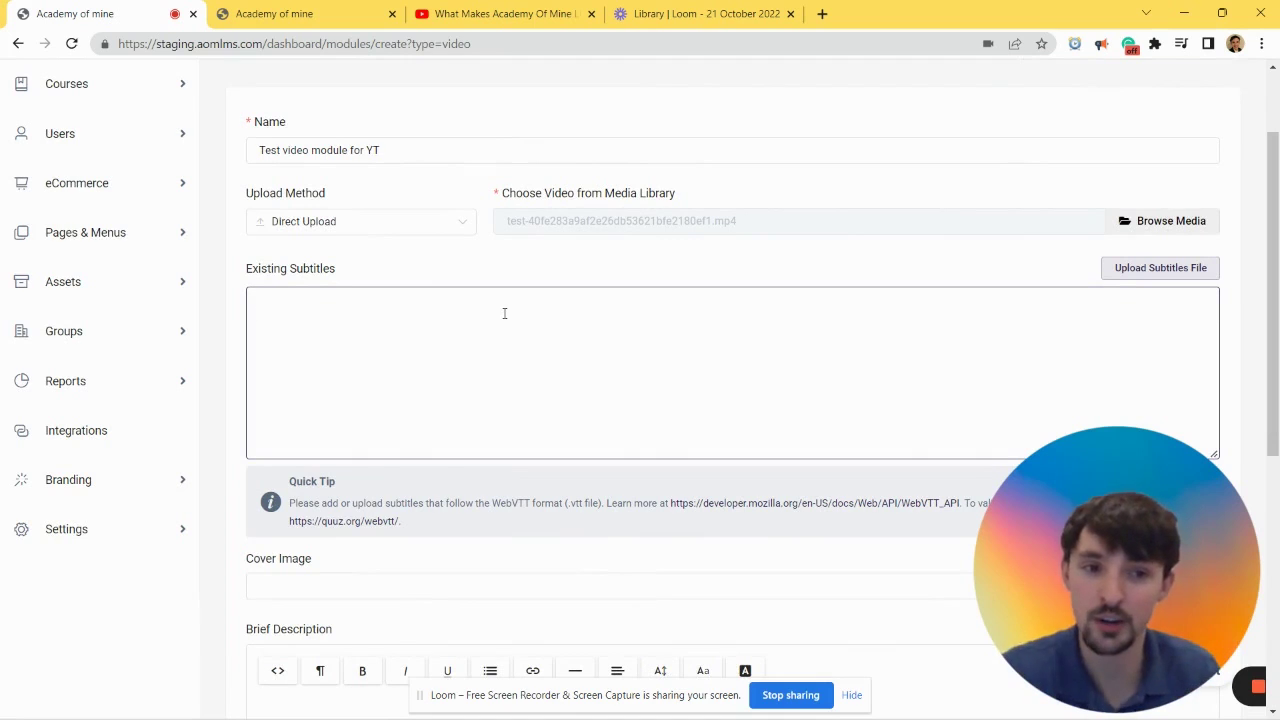
{"action": "scroll", "coordinate": [504, 313], "scroll_direction": "down", "scroll_amount": 3}
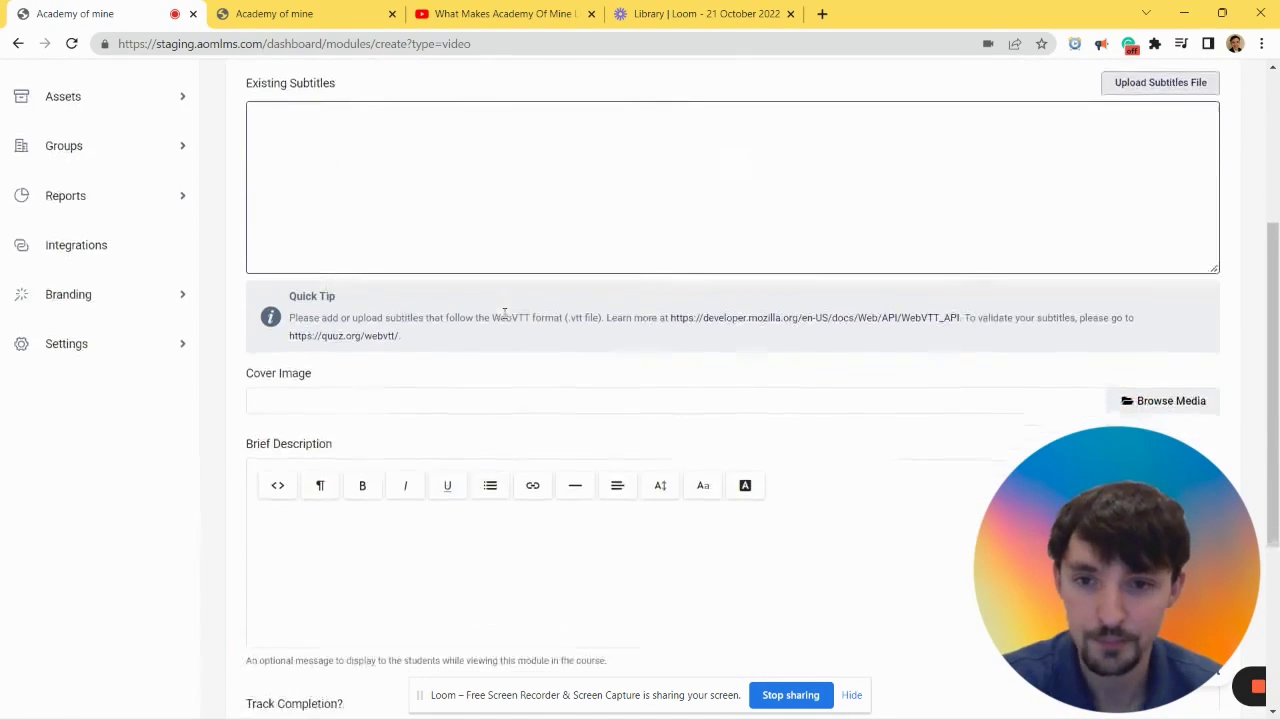
{"action": "left_click", "coordinate": [564, 314]}
{"action": "left_click", "coordinate": [1180, 320]}
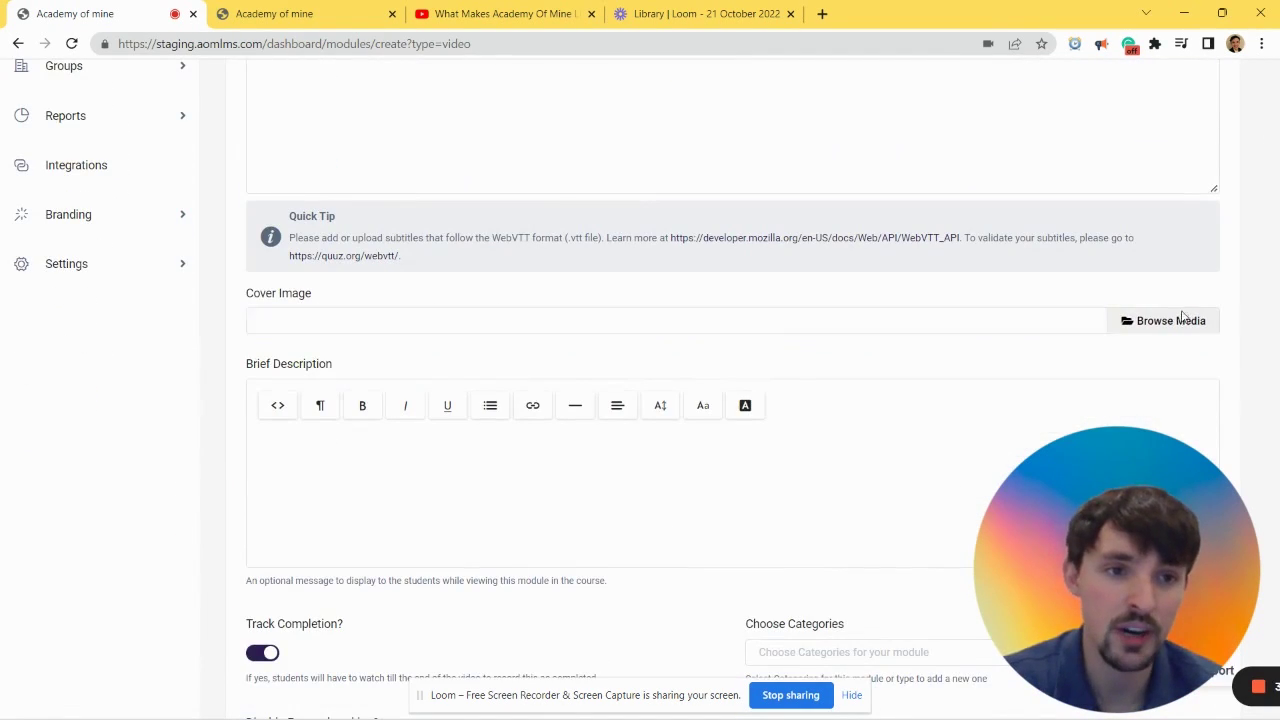
{"action": "scroll", "coordinate": [693, 453], "scroll_direction": "down", "scroll_amount": 1}
{"action": "scroll", "coordinate": [693, 453], "scroll_direction": "down", "scroll_amount": 1}
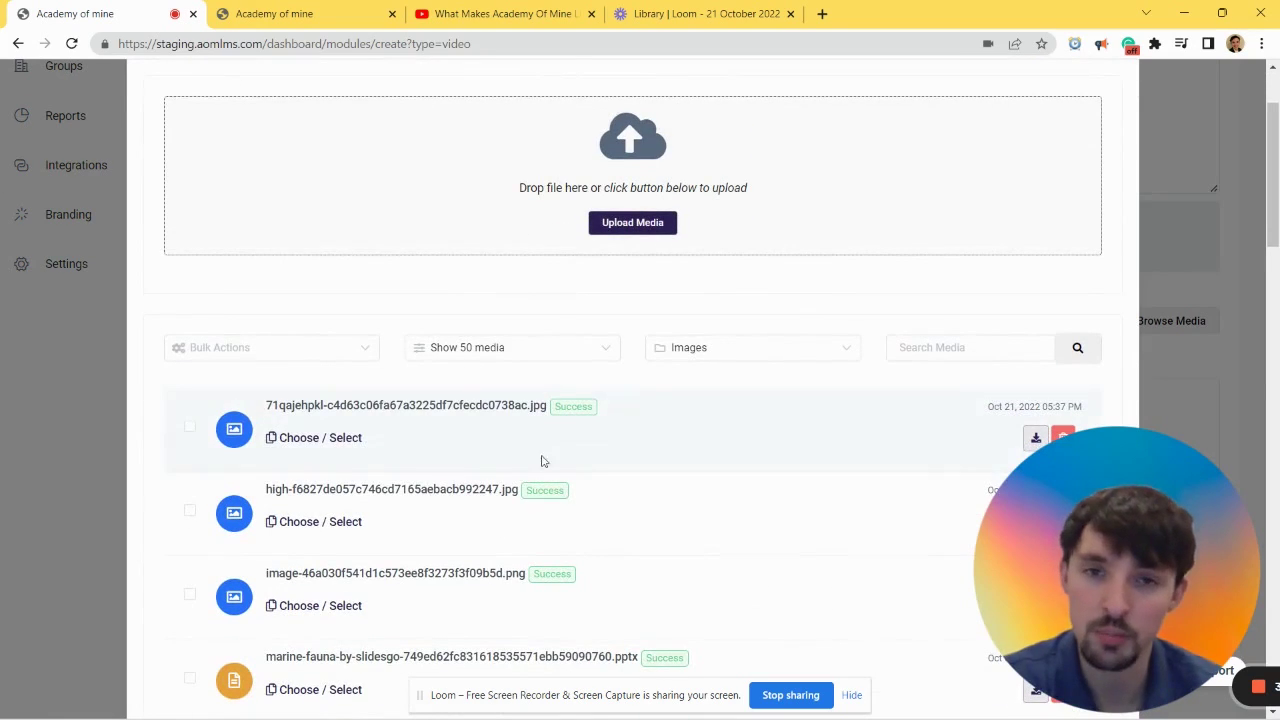
{"action": "left_click", "coordinate": [301, 438]}
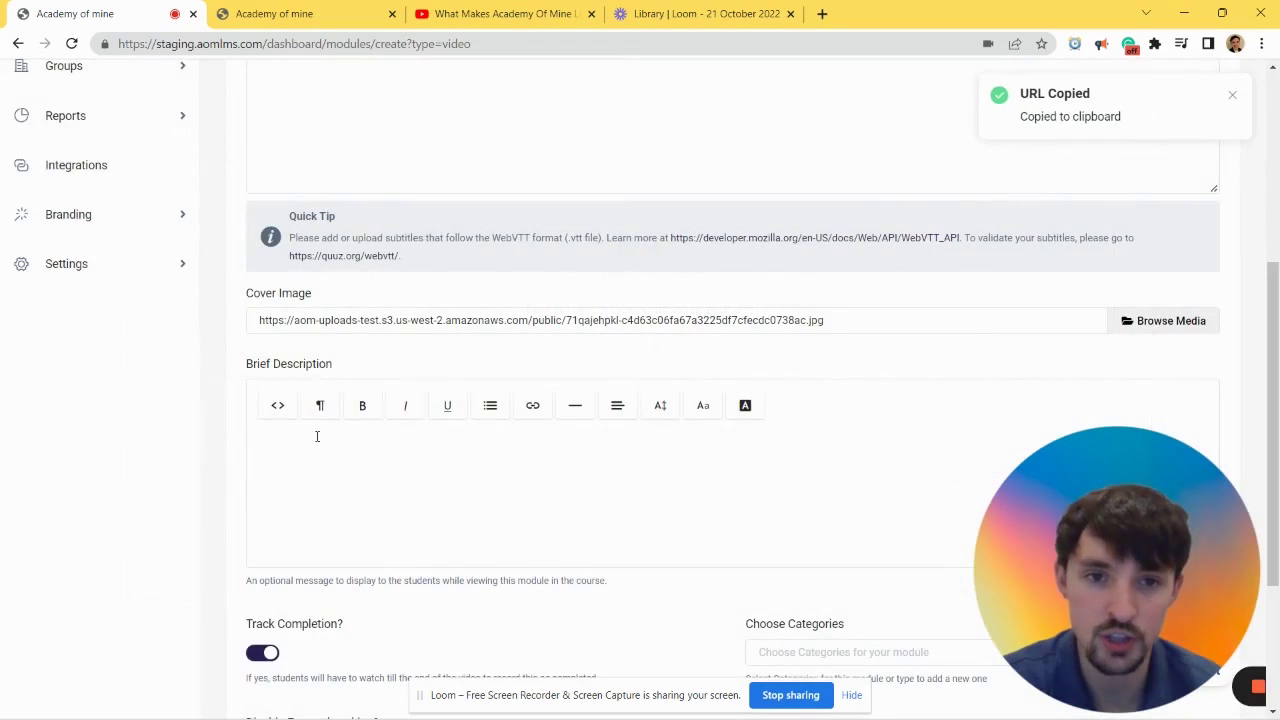
- Enter the brief description 'Hello, this is a short description.'
{"action": "scroll", "coordinate": [760, 350], "scroll_direction": "down", "scroll_amount": 1}
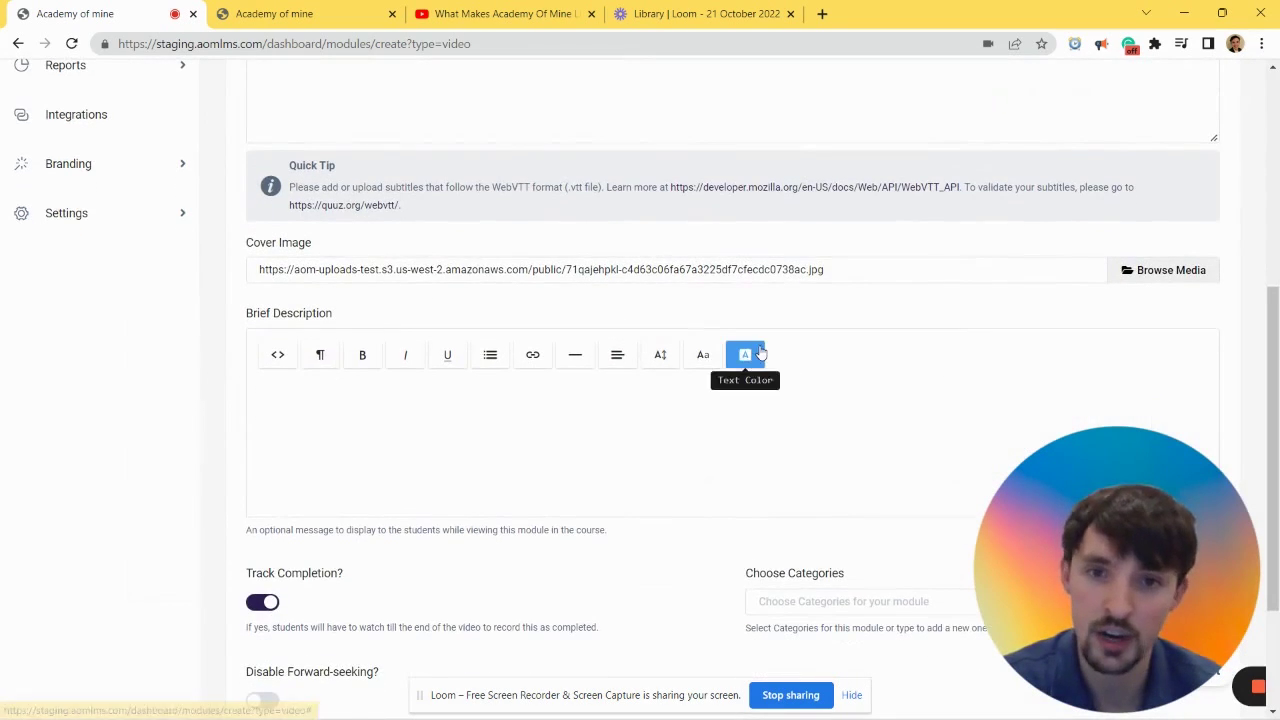
{"action": "left_click", "coordinate": [658, 452]}
{"action": "type", "text": "He"}
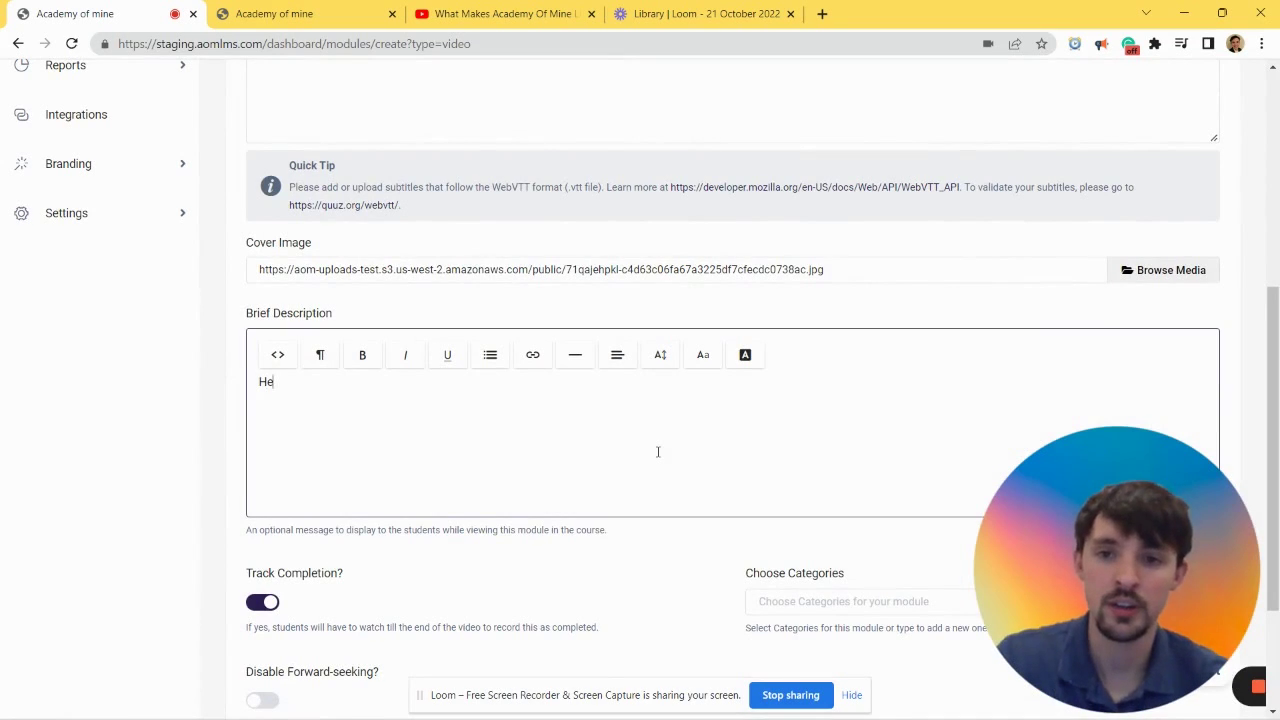
{"action": "type", "text": "llo, this is a "}
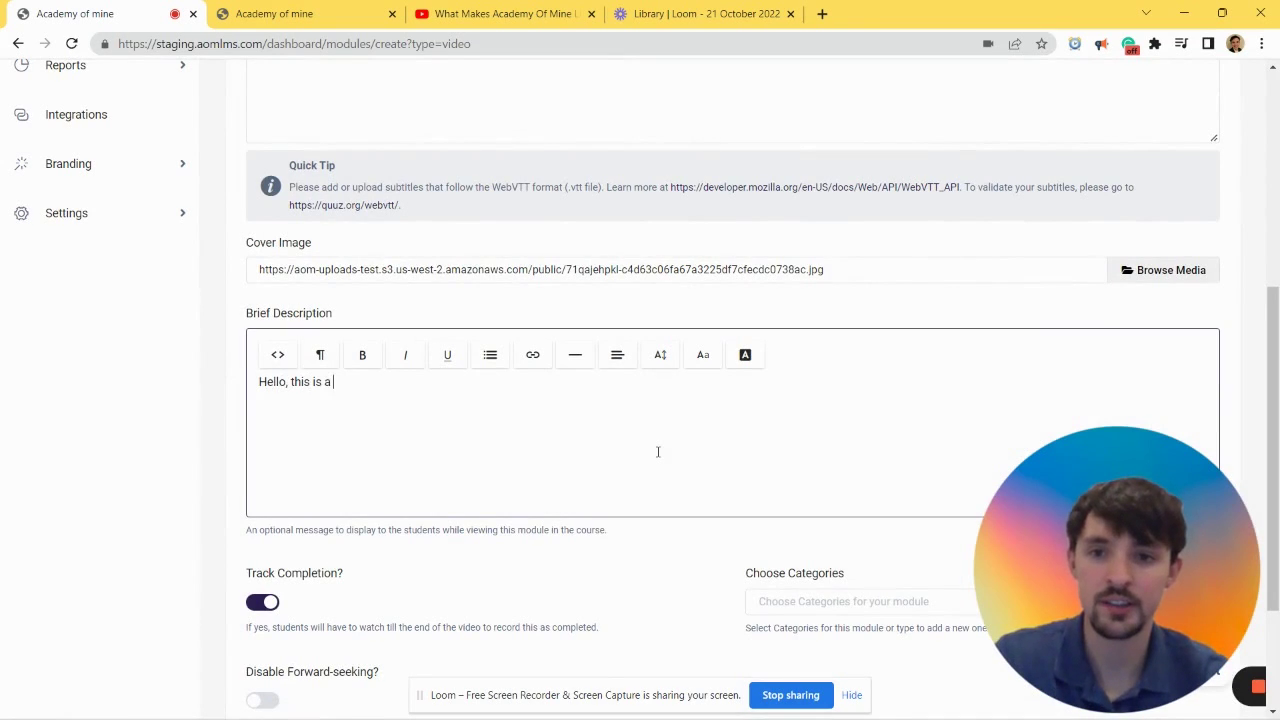
{"action": "type", "text": "short description"}
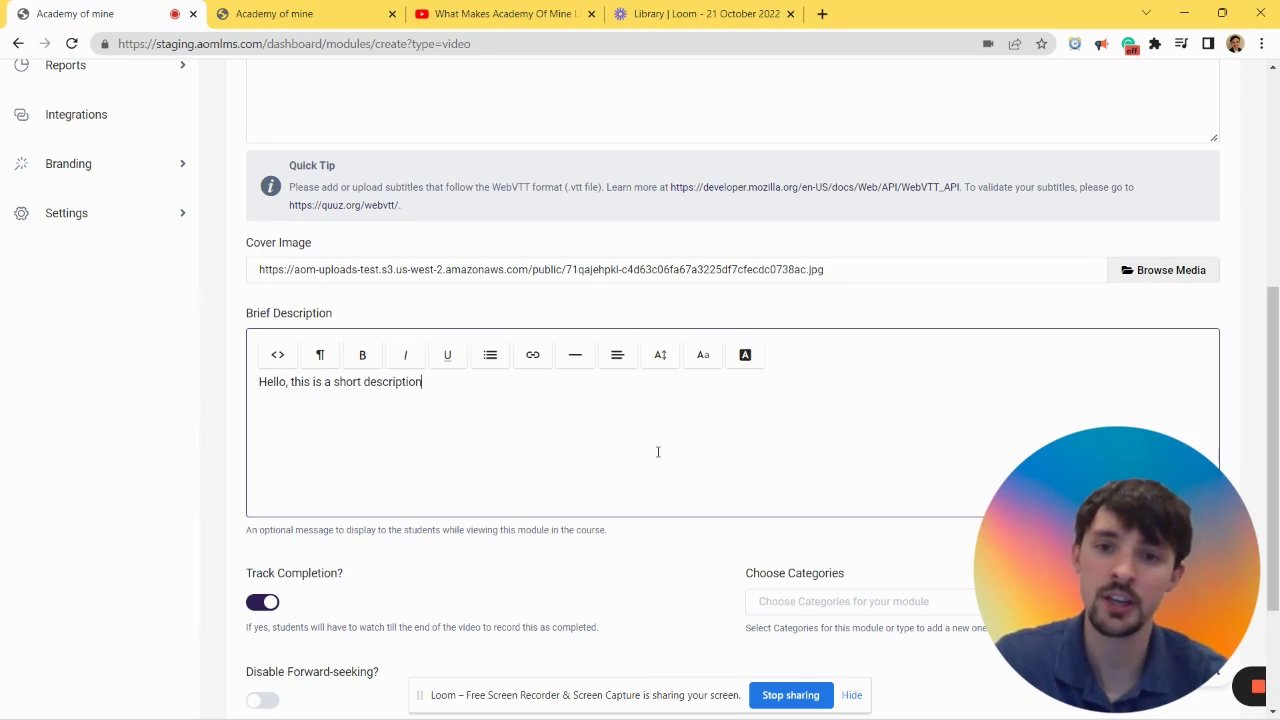
{"action": "type", "text": "."}
- Turn on Disable Forward-seeking alongside Track Completion for the video module
{"action": "scroll", "coordinate": [519, 435], "scroll_direction": "down", "scroll_amount": 1}
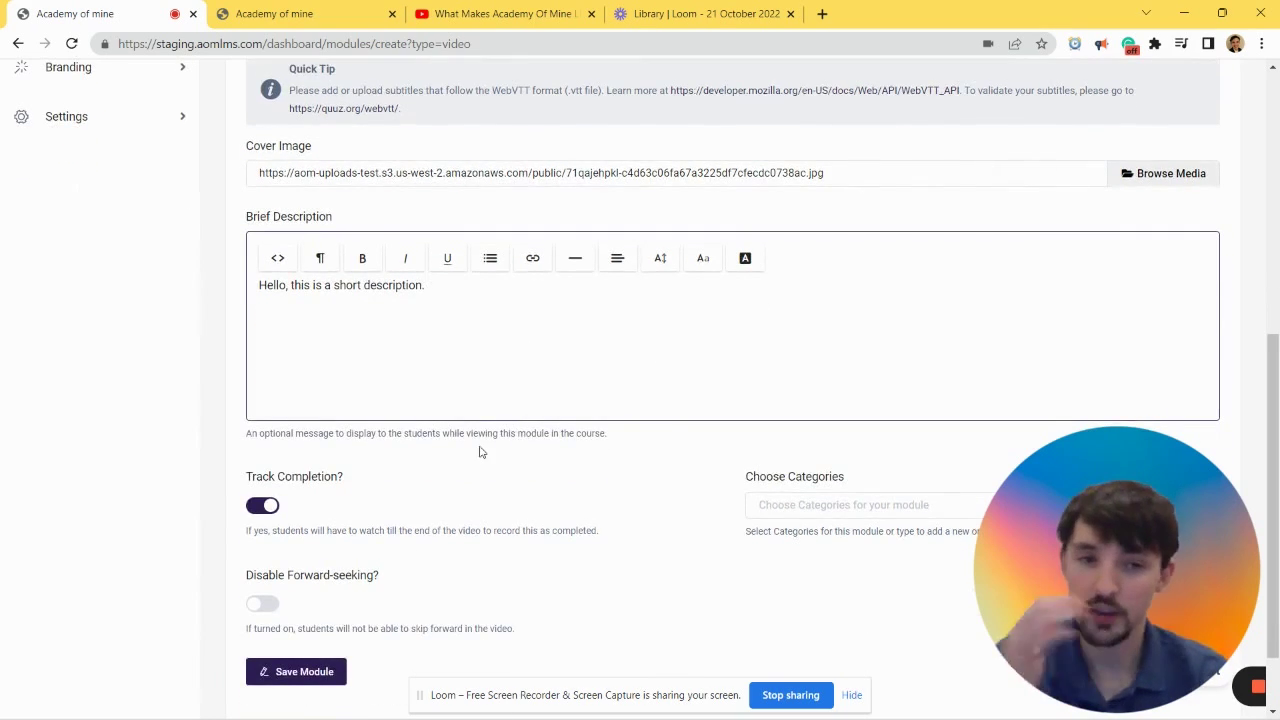
{"action": "scroll", "coordinate": [479, 452], "scroll_direction": "down", "scroll_amount": 1}
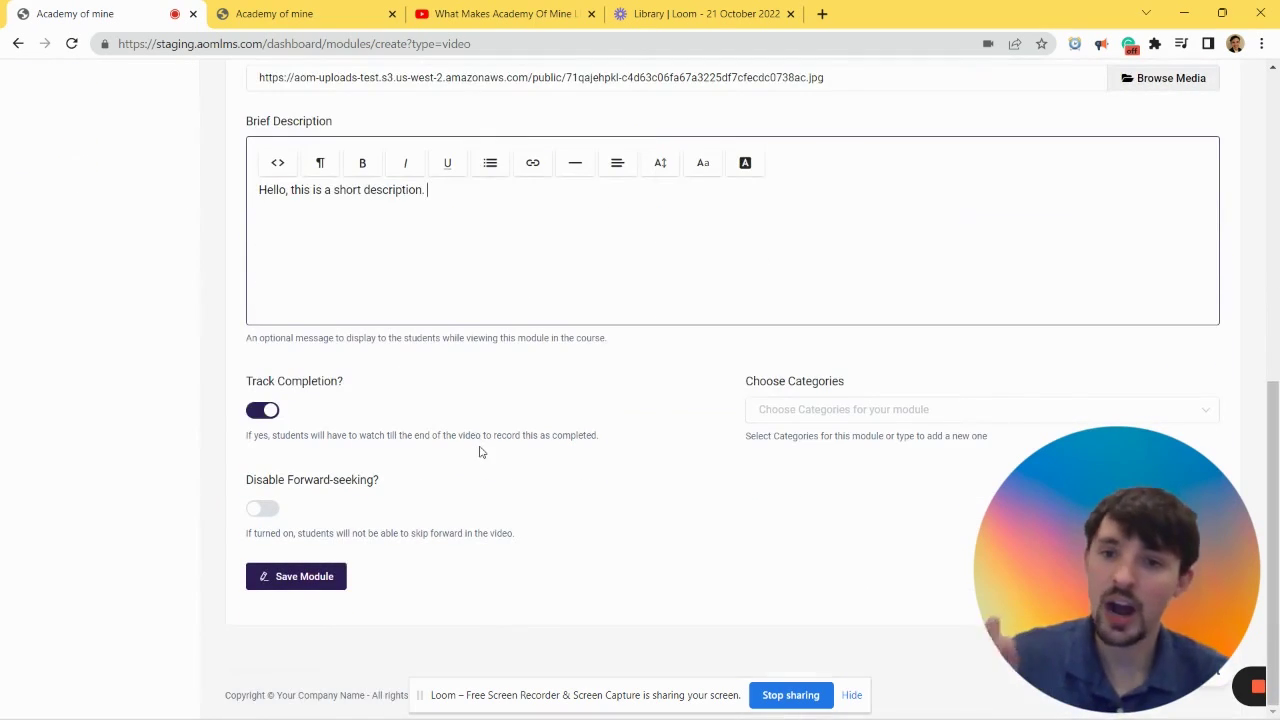
{"action": "left_click", "coordinate": [260, 510]}
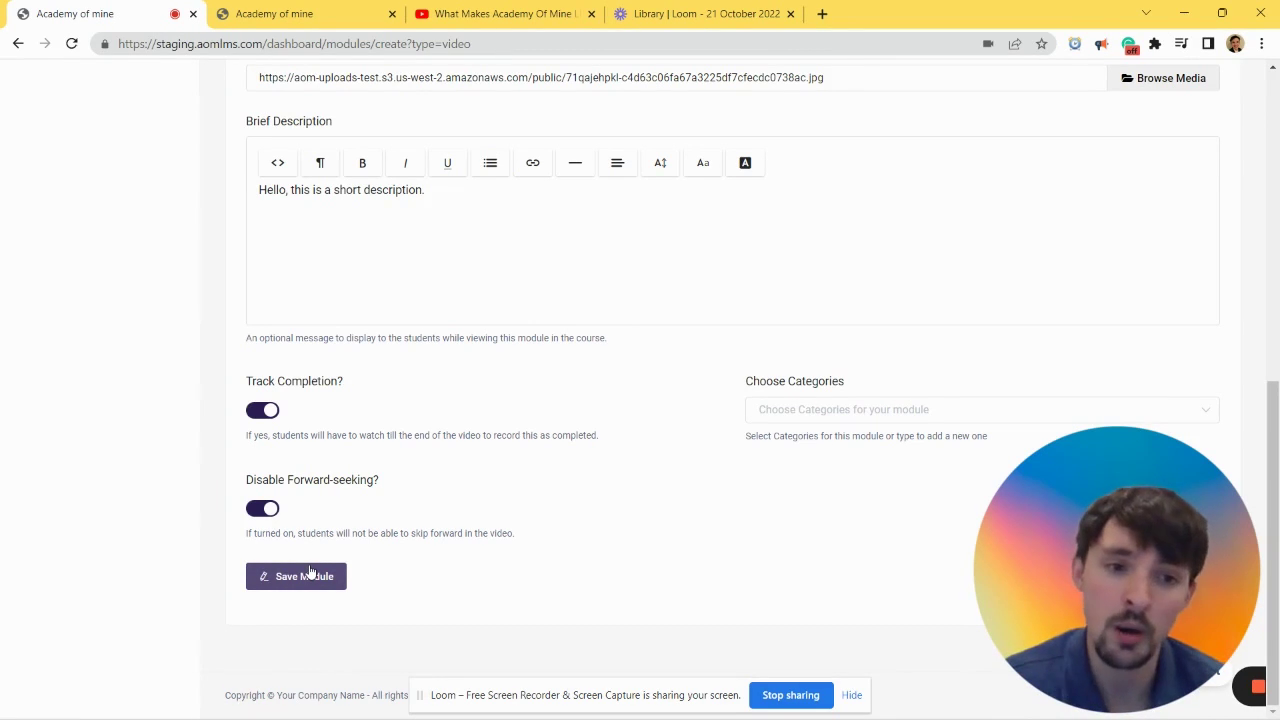
{"action": "scroll", "coordinate": [349, 531], "scroll_direction": "up", "scroll_amount": 1}
{"action": "scroll", "coordinate": [349, 531], "scroll_direction": "down", "scroll_amount": 1}
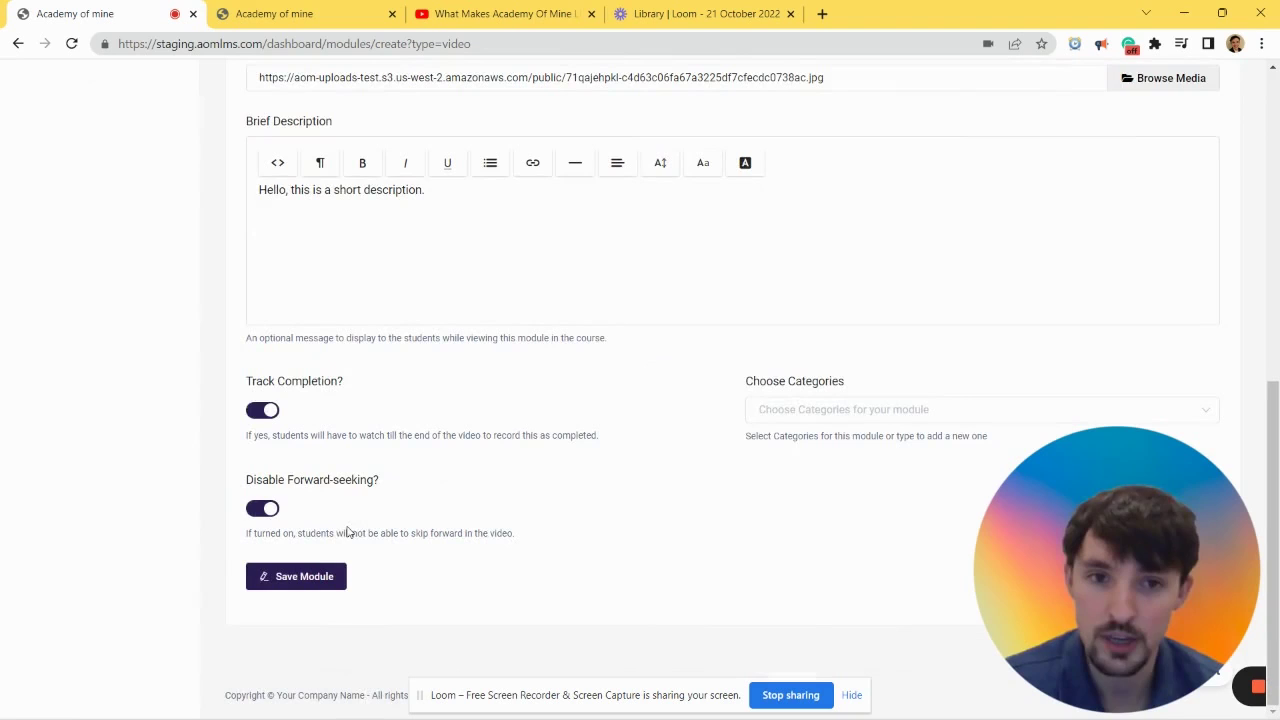
{"action": "scroll", "coordinate": [531, 563], "scroll_direction": "up", "scroll_amount": 1}
{"action": "scroll", "coordinate": [494, 603], "scroll_direction": "down", "scroll_amount": 1}
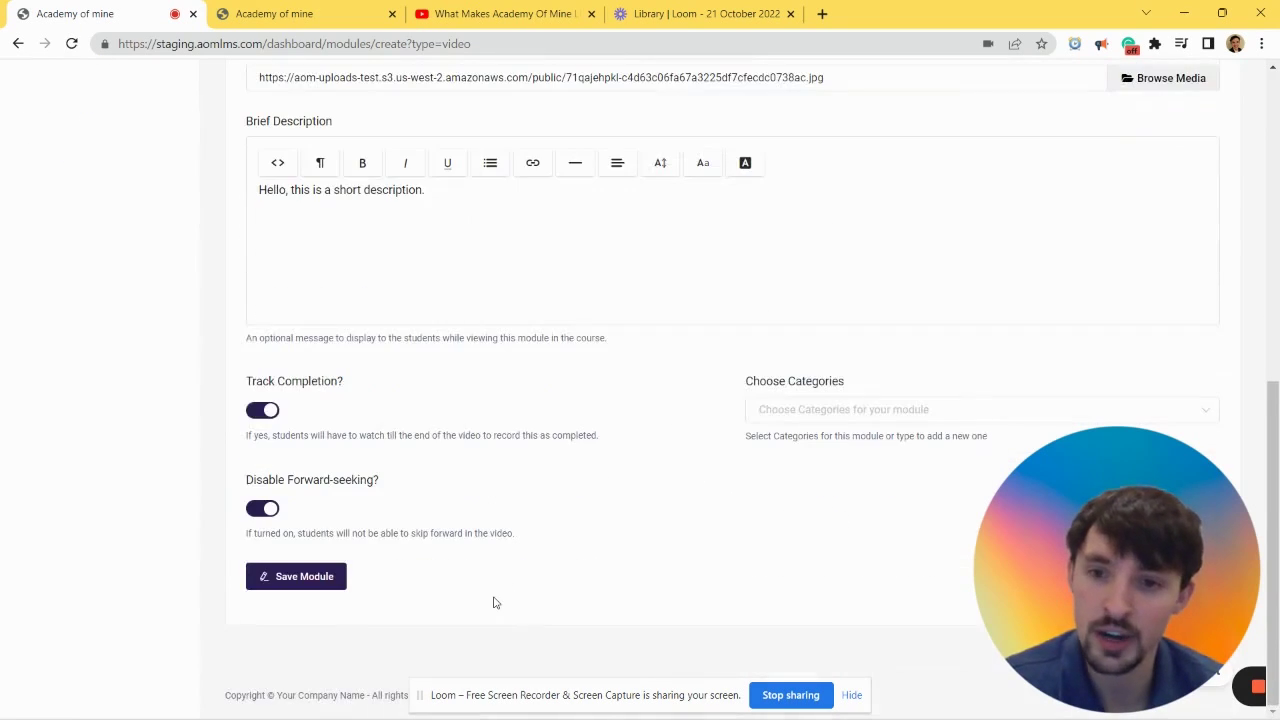
- Save 'Test video module for YT' with Save Module
{"action": "left_click", "coordinate": [300, 577]}
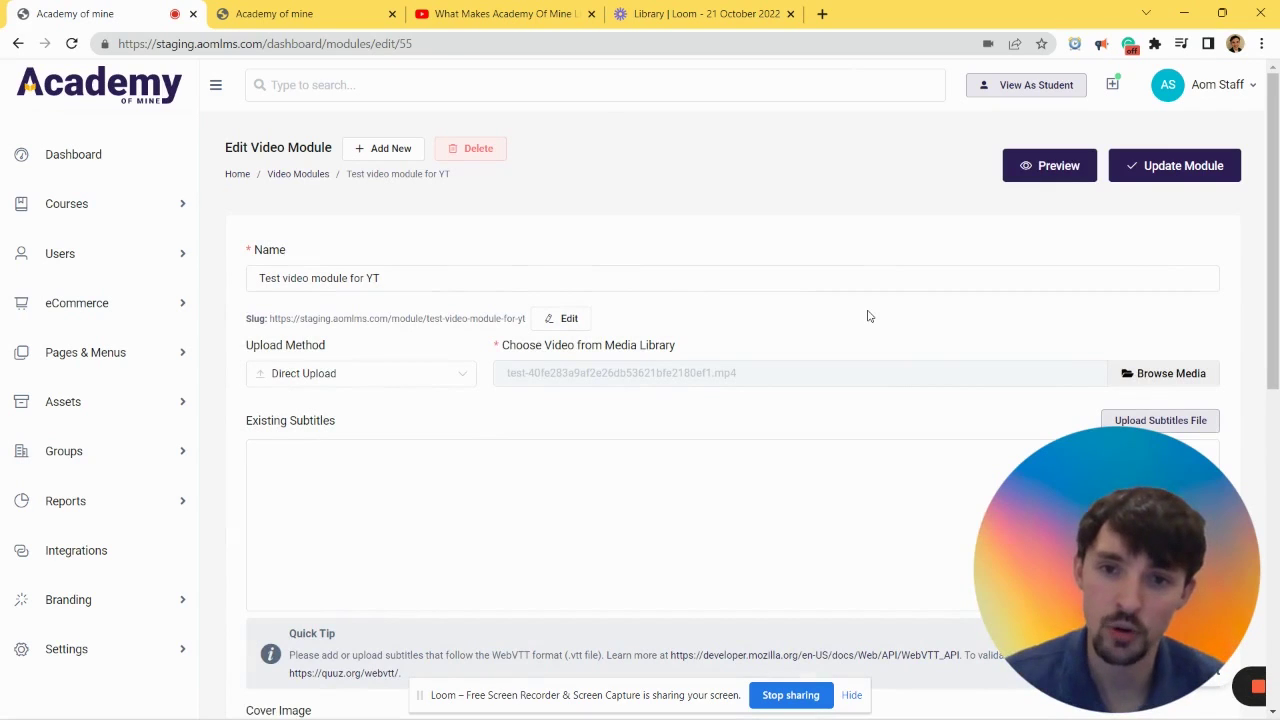
- Preview the module as a student, play the video and confirm skipping ahead is blocked
{"action": "left_click", "coordinate": [1053, 170]}
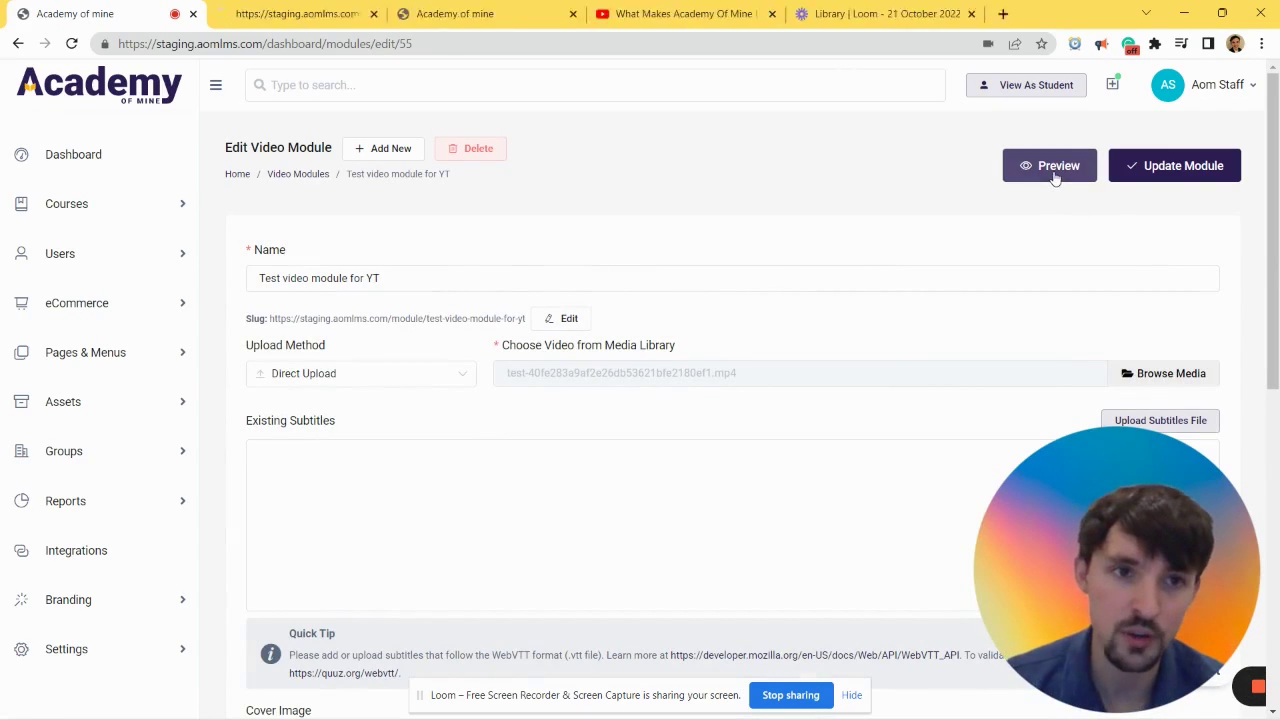
{"action": "left_click", "coordinate": [313, 13]}
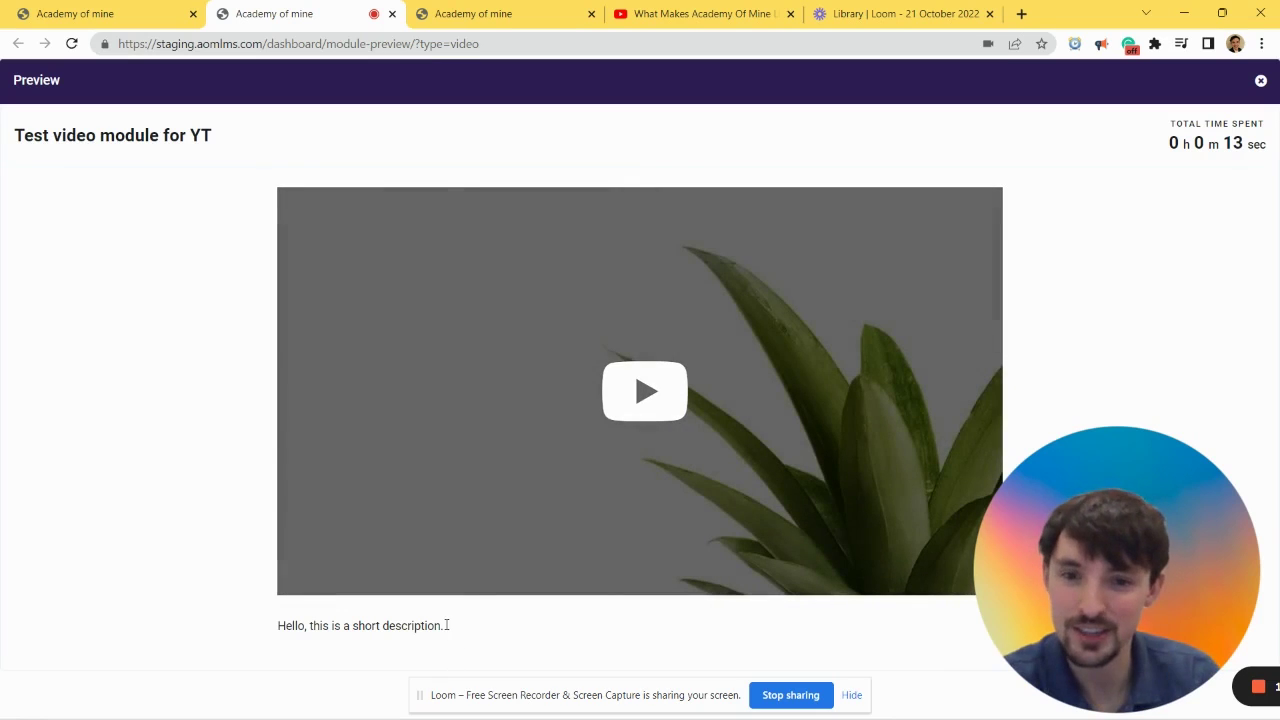
{"action": "left_click_drag", "start_coordinate": [446, 625], "coordinate": [247, 645]}
{"action": "left_click_drag", "start_coordinate": [214, 140], "coordinate": [12, 146]}
{"action": "left_click", "coordinate": [600, 352]}
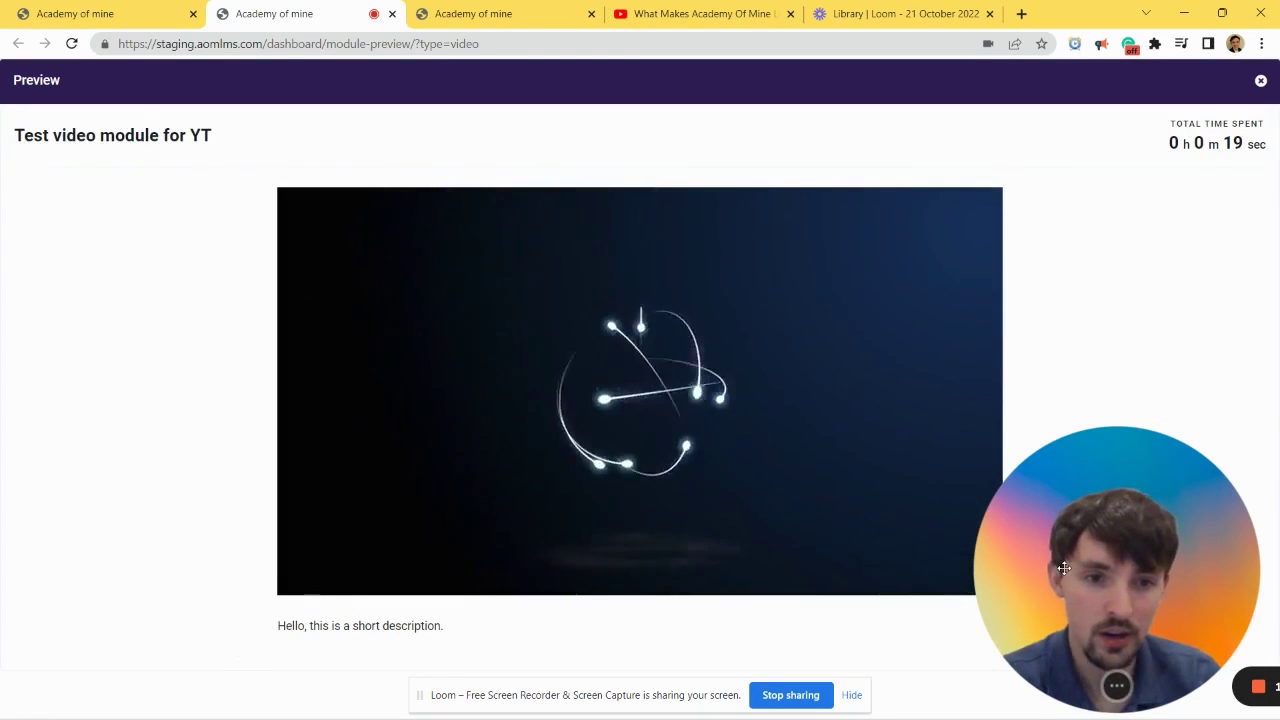
{"action": "left_click_drag", "start_coordinate": [1063, 564], "coordinate": [1070, 384]}
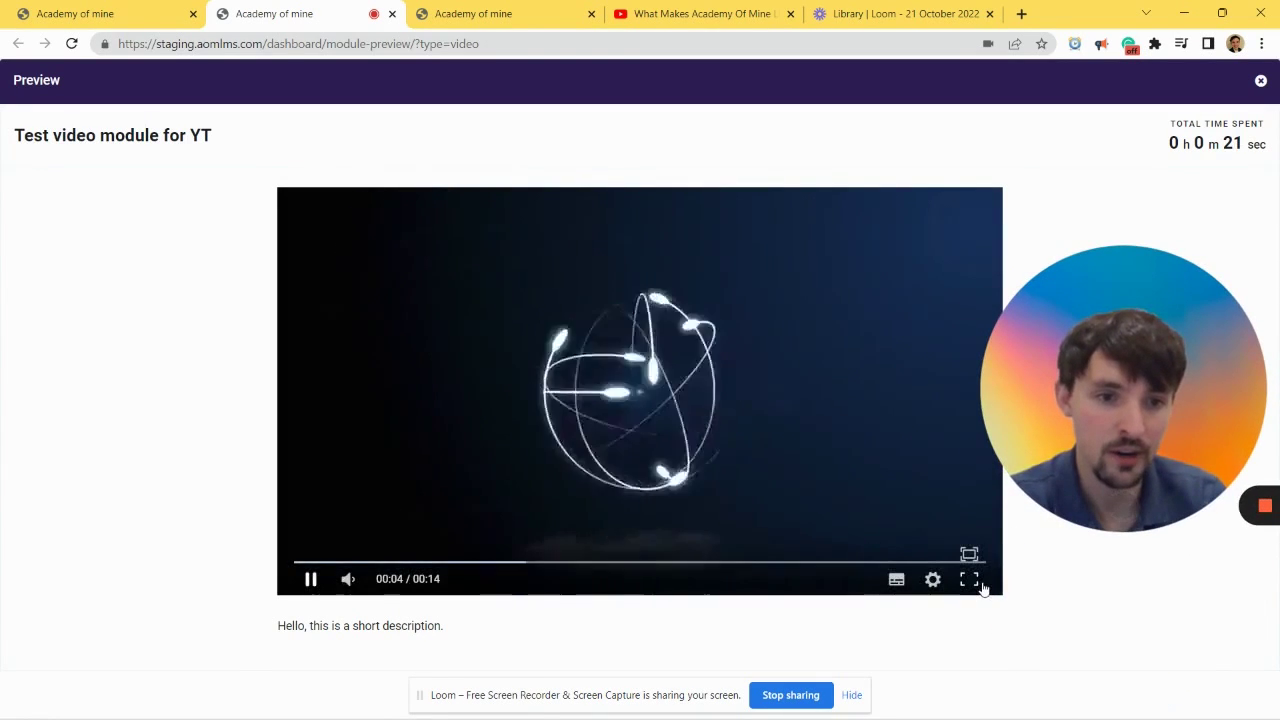
{"action": "left_click", "coordinate": [969, 580]}
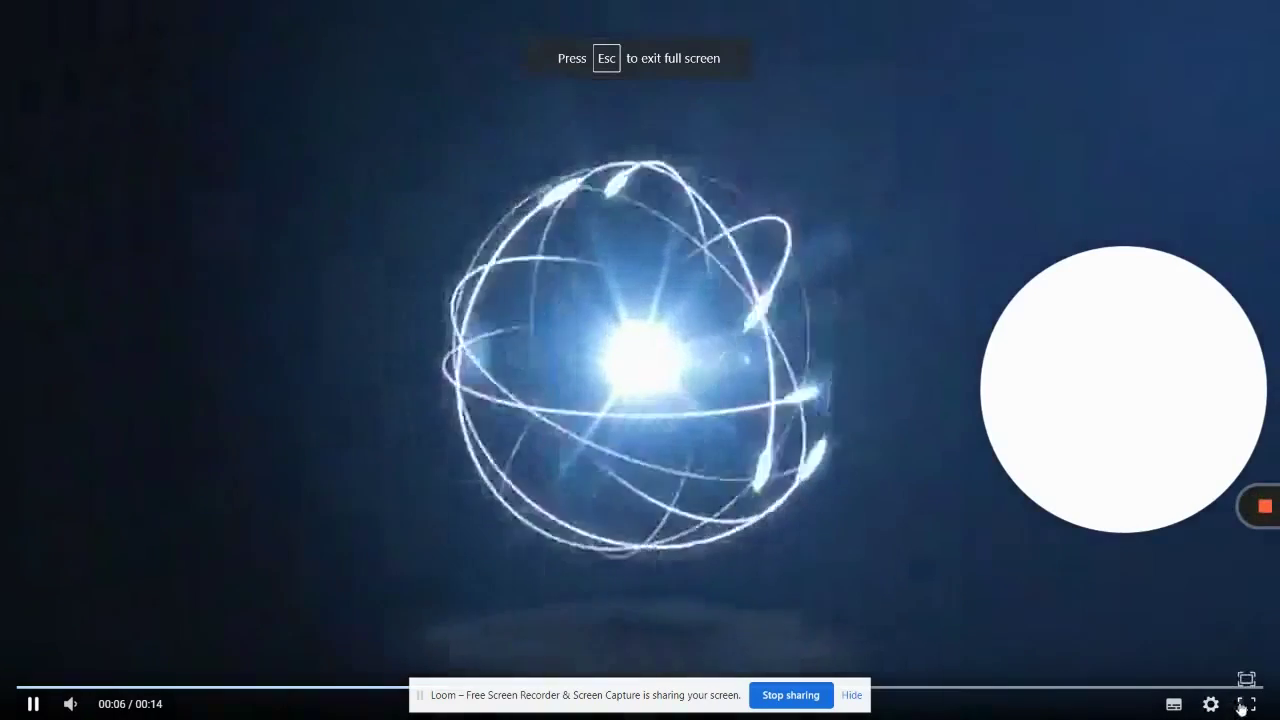
{"action": "left_click", "coordinate": [1245, 705]}
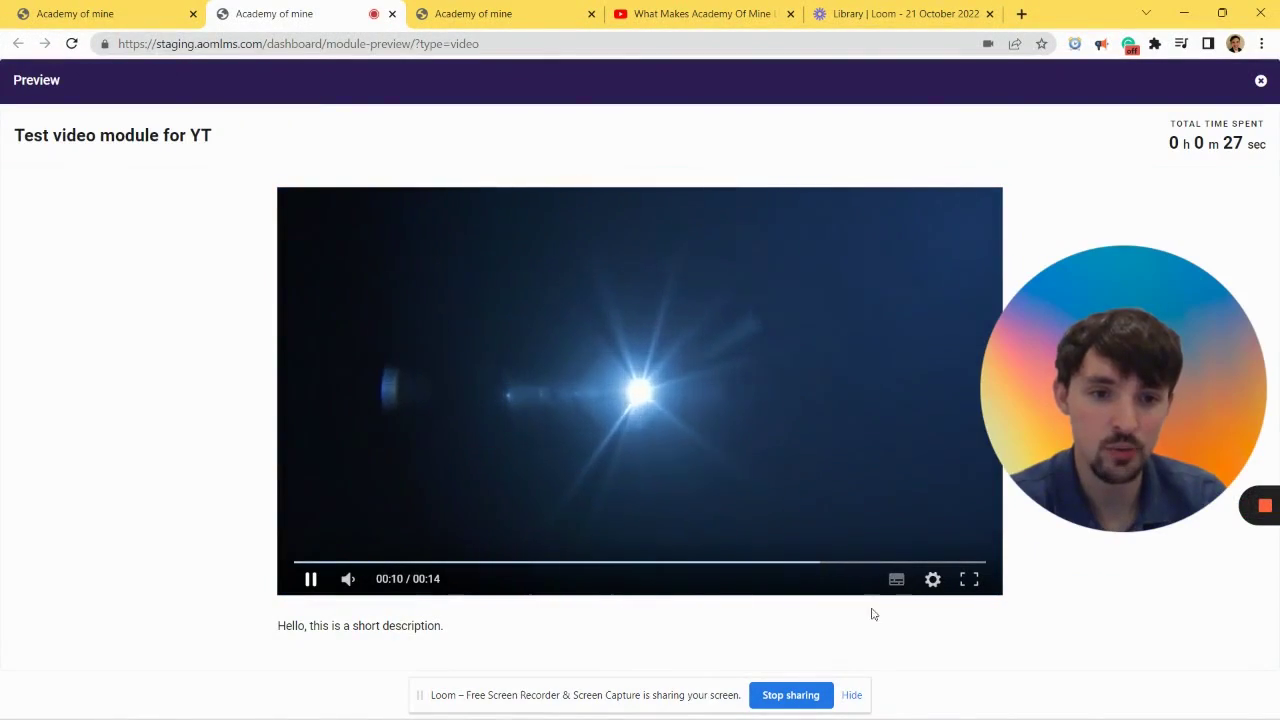
{"action": "left_click", "coordinate": [939, 556]}
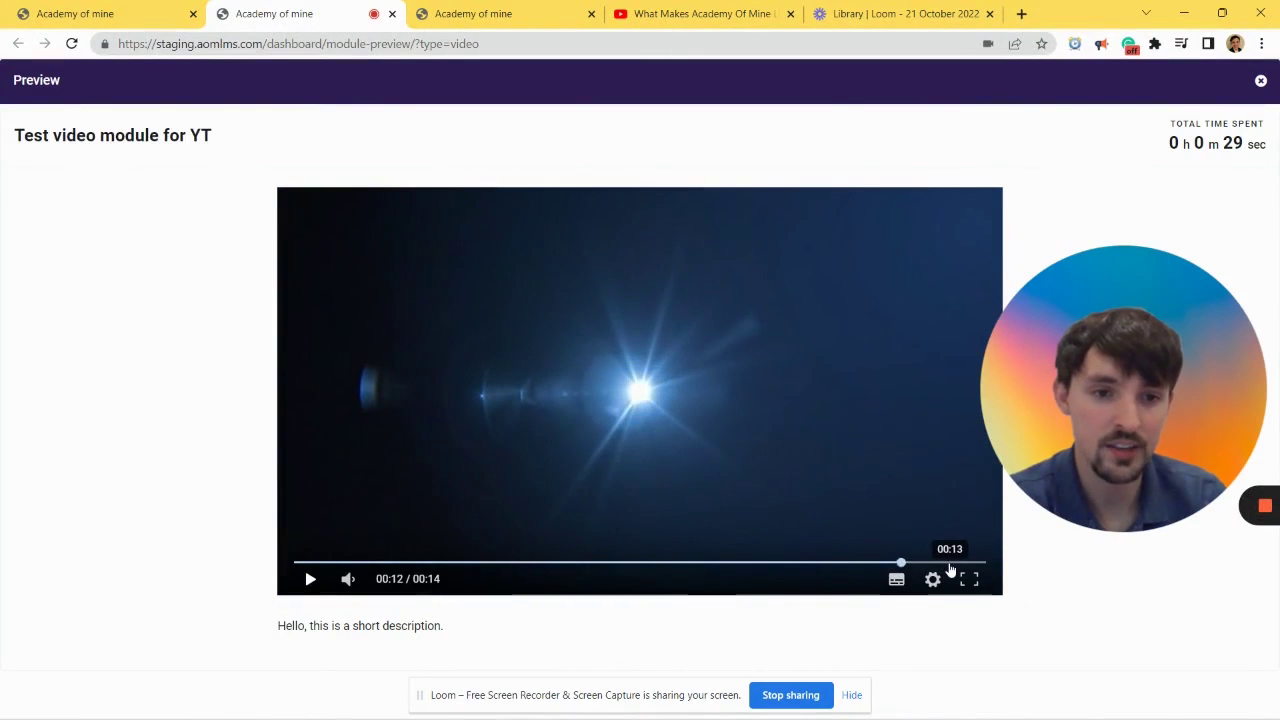
{"action": "left_click", "coordinate": [950, 565]}
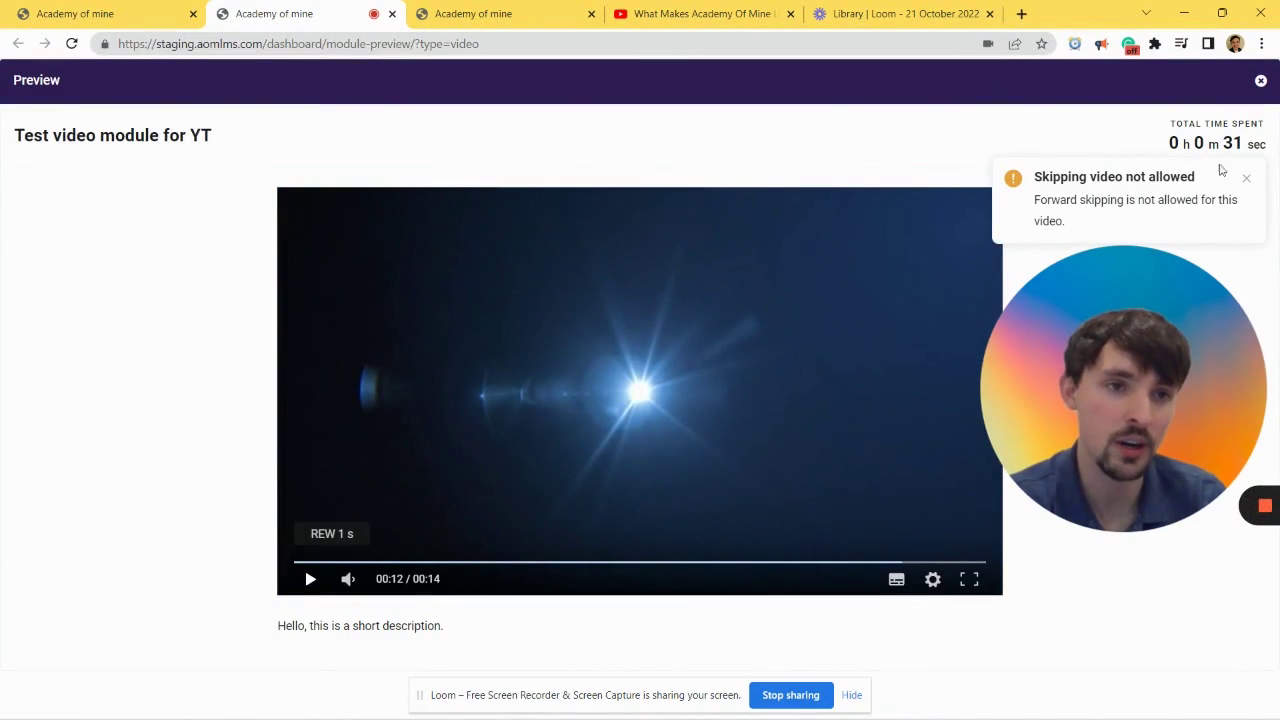
{"action": "left_click", "coordinate": [840, 423]}
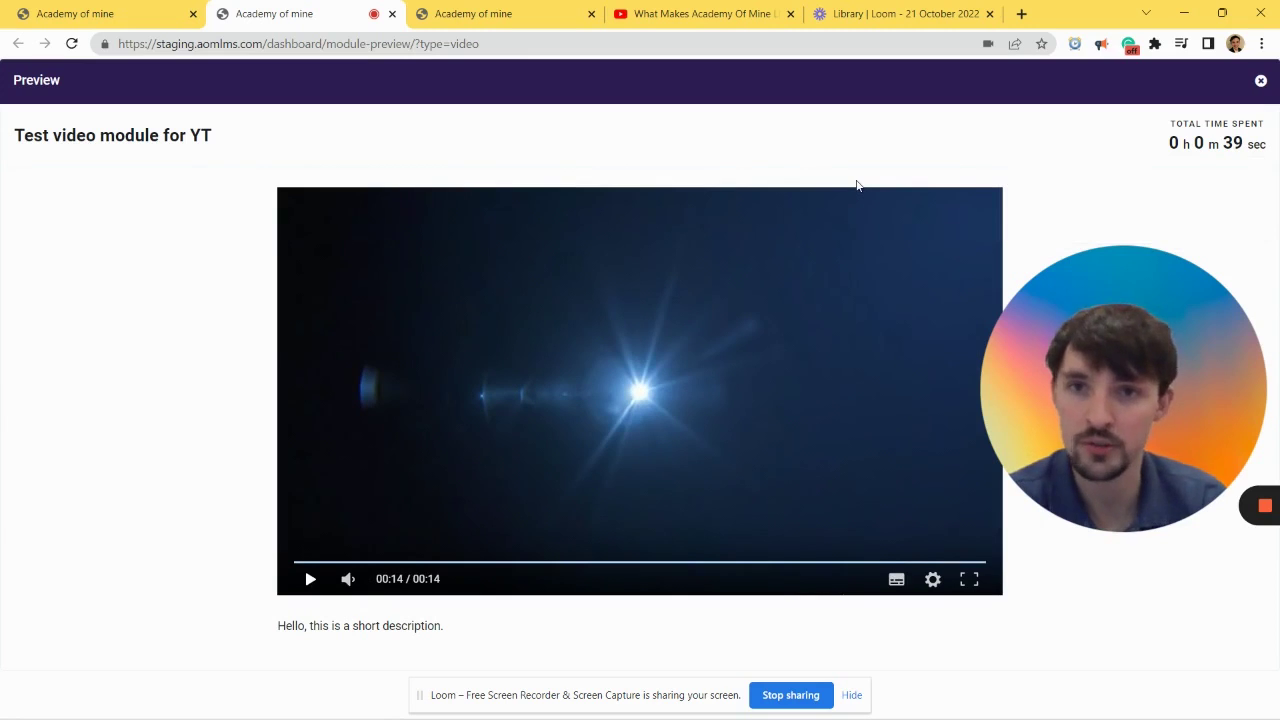
- Close the preview and change the module's upload method to Youtube
{"action": "left_click", "coordinate": [133, 11]}
{"action": "left_click", "coordinate": [392, 13]}
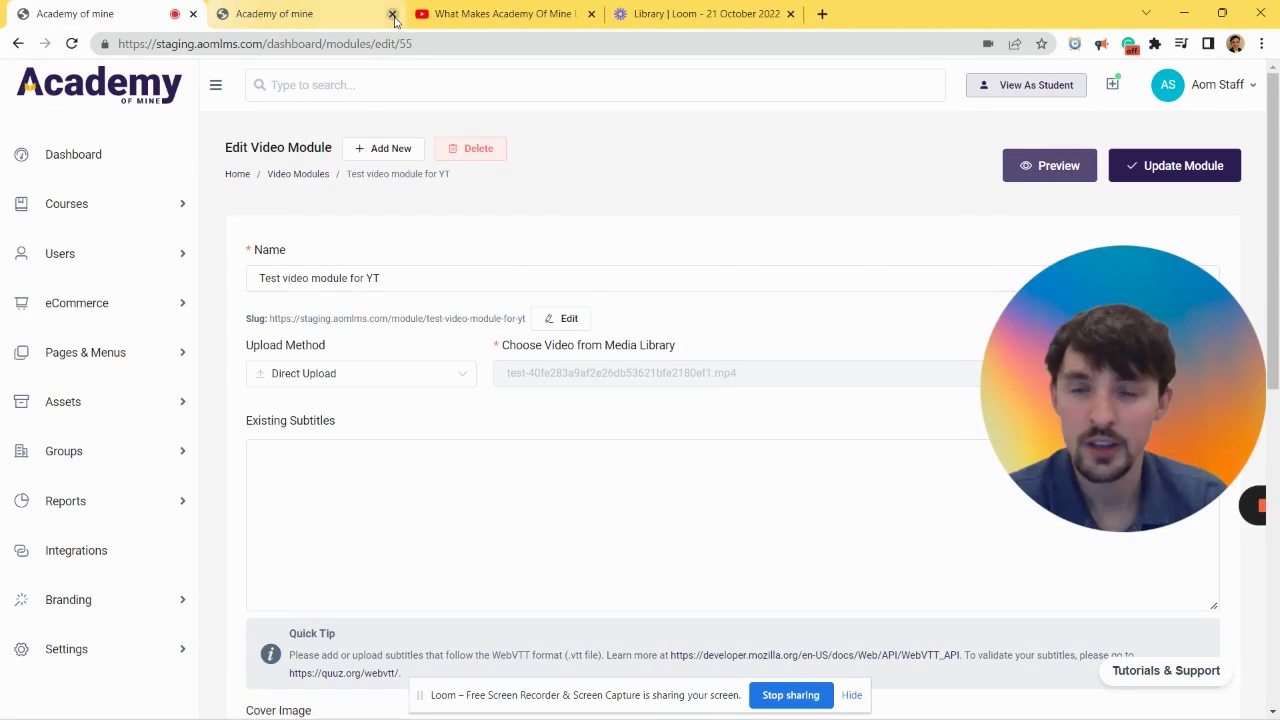
{"action": "left_click", "coordinate": [396, 375]}
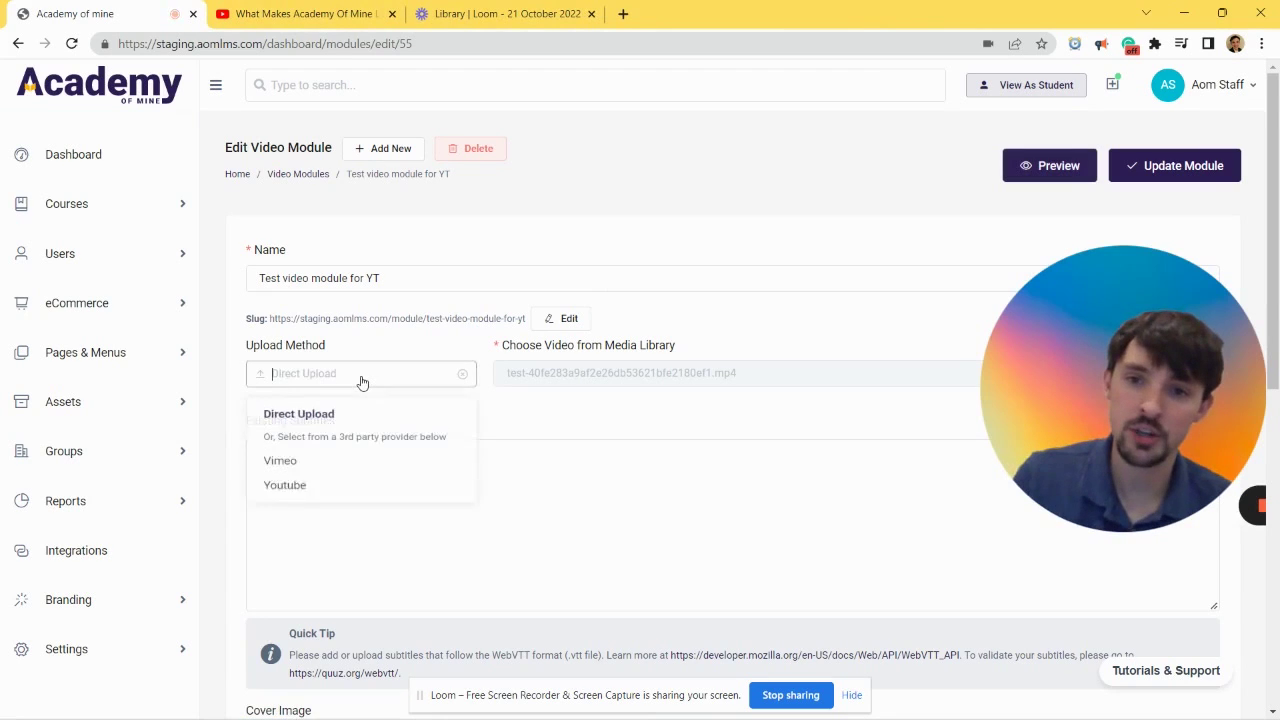
{"action": "left_click", "coordinate": [290, 498]}
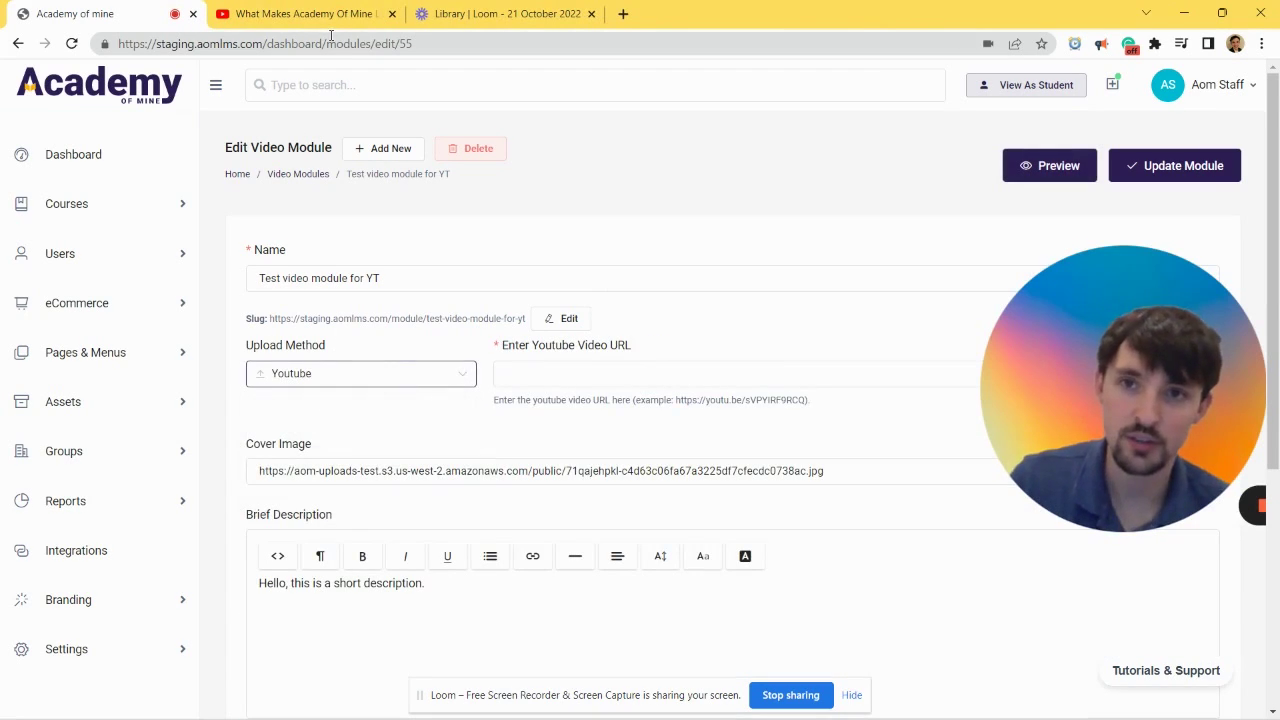
{"action": "left_click", "coordinate": [296, 30]}
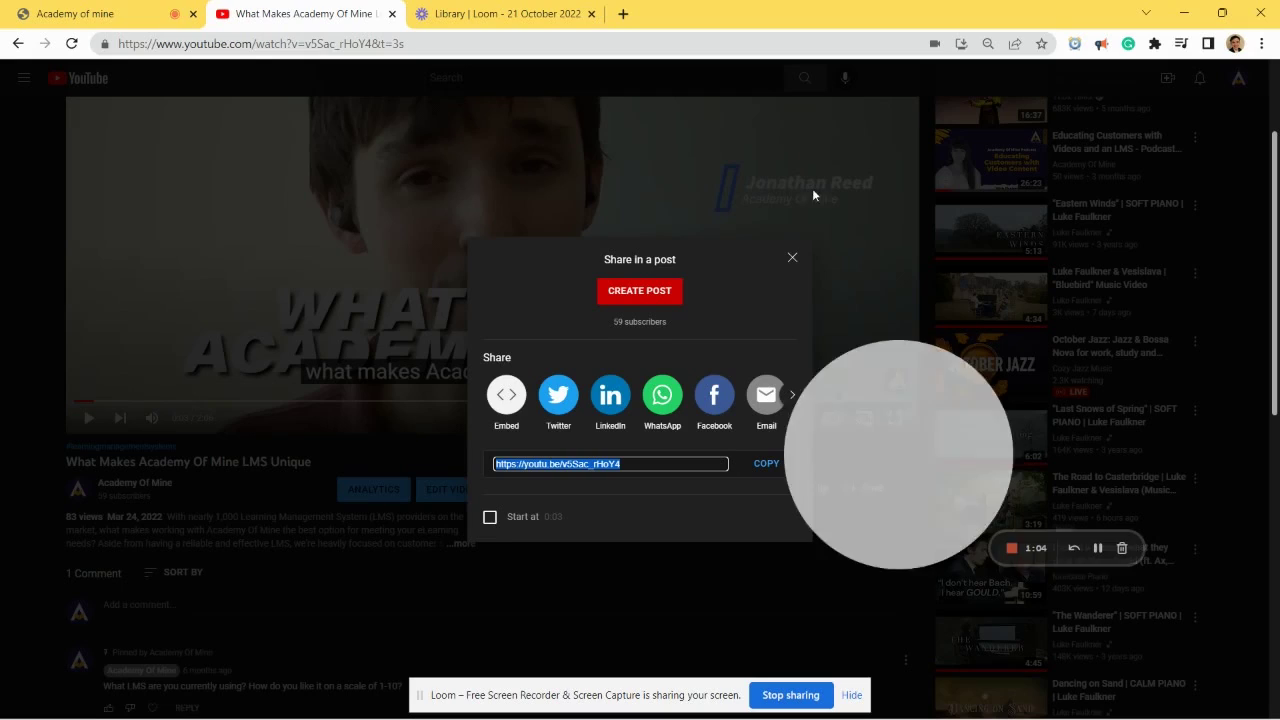
- Copy the YouTube video's share link from its Share dialog
{"action": "left_click", "coordinate": [791, 259]}
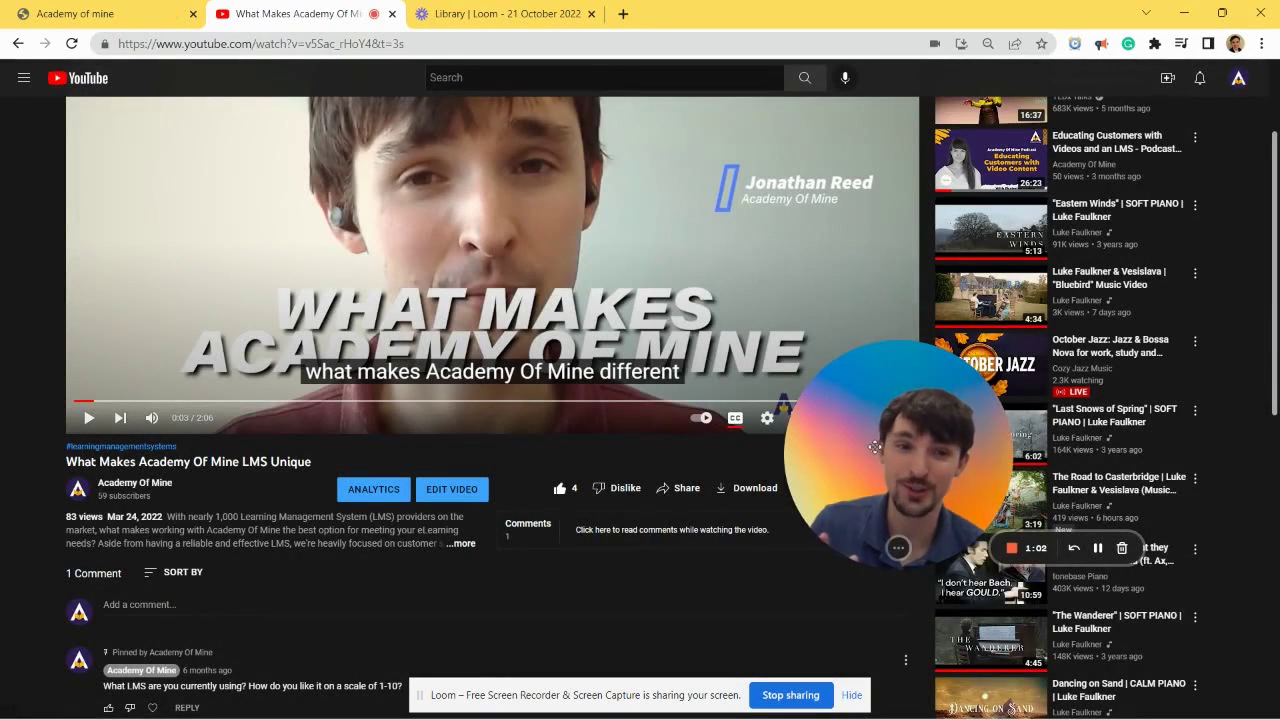
{"action": "left_click_drag", "start_coordinate": [874, 447], "coordinate": [1118, 507]}
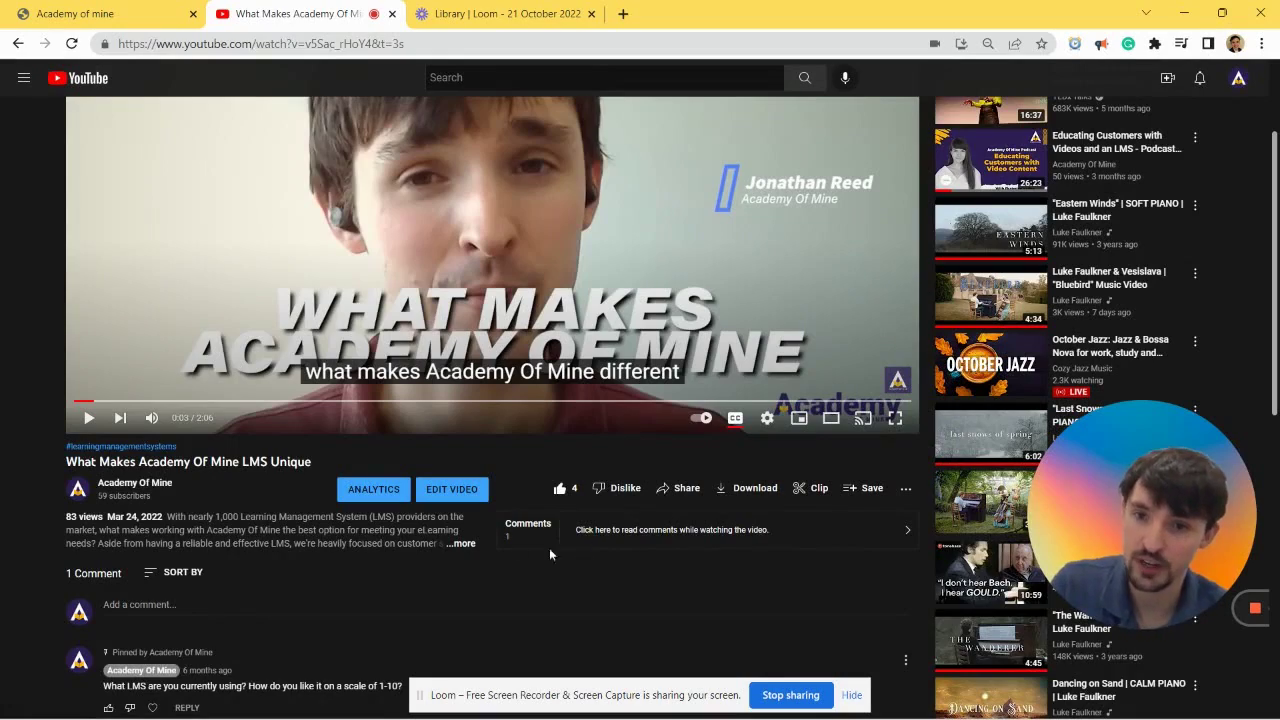
{"action": "scroll", "coordinate": [530, 525], "scroll_direction": "up", "scroll_amount": 1}
{"action": "scroll", "coordinate": [518, 507], "scroll_direction": "down", "scroll_amount": 3}
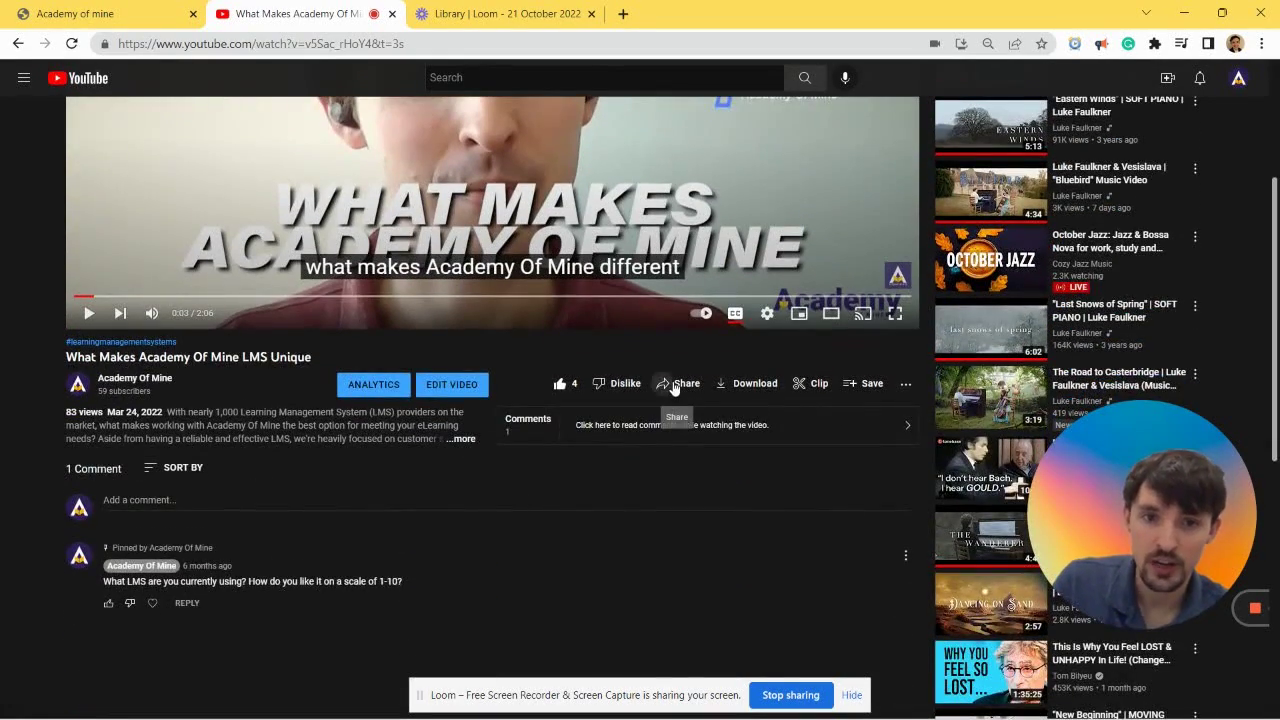
{"action": "left_click", "coordinate": [673, 390]}
{"action": "left_click", "coordinate": [763, 465]}
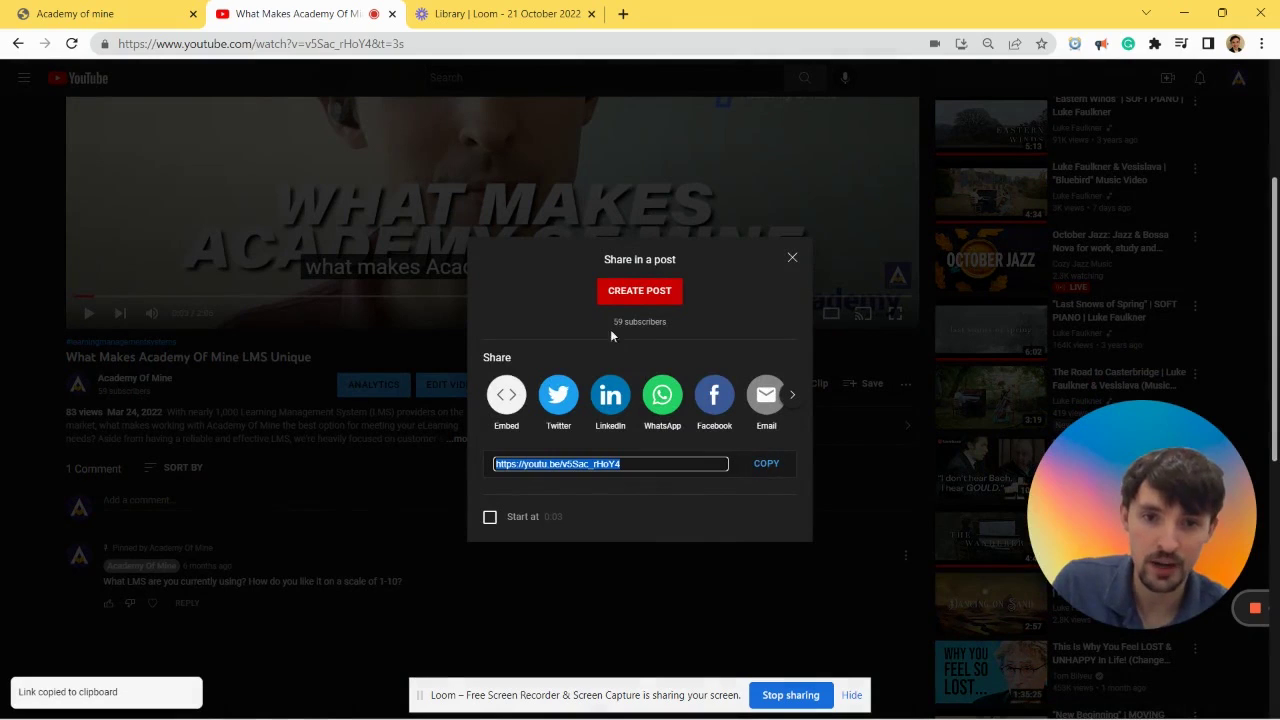
{"action": "left_click", "coordinate": [126, 12]}
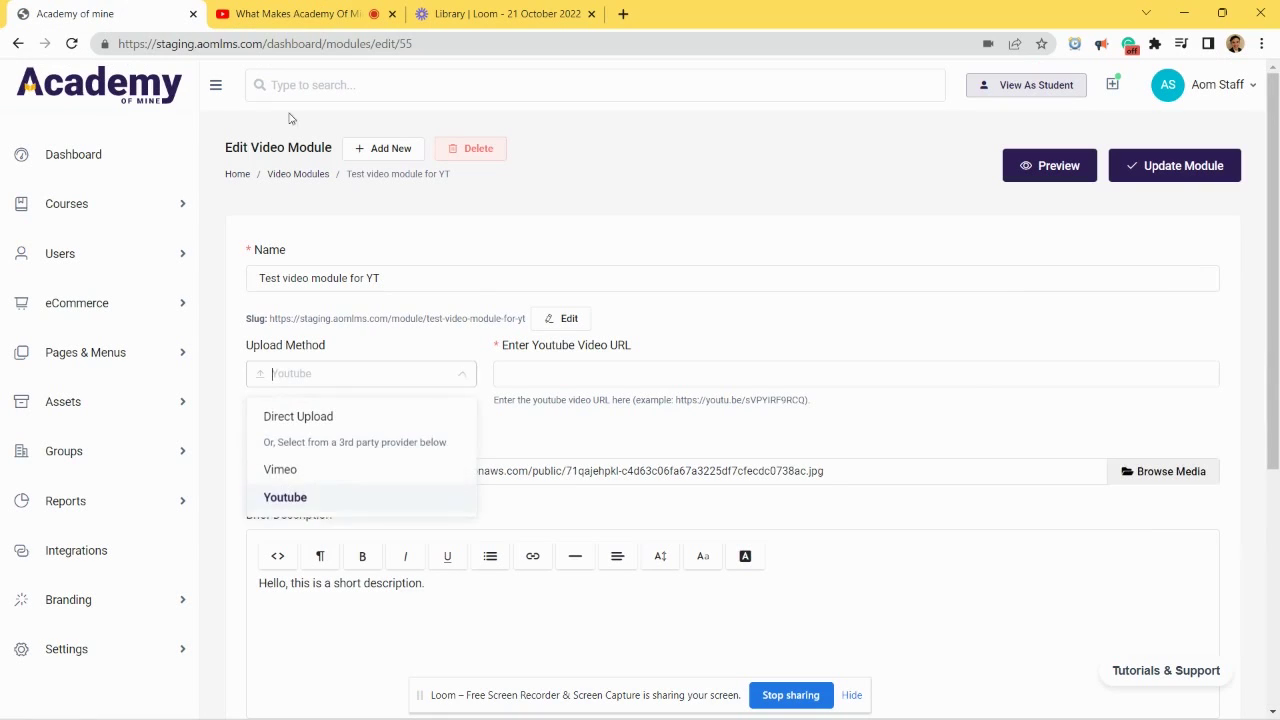
{"action": "left_click", "coordinate": [566, 377]}
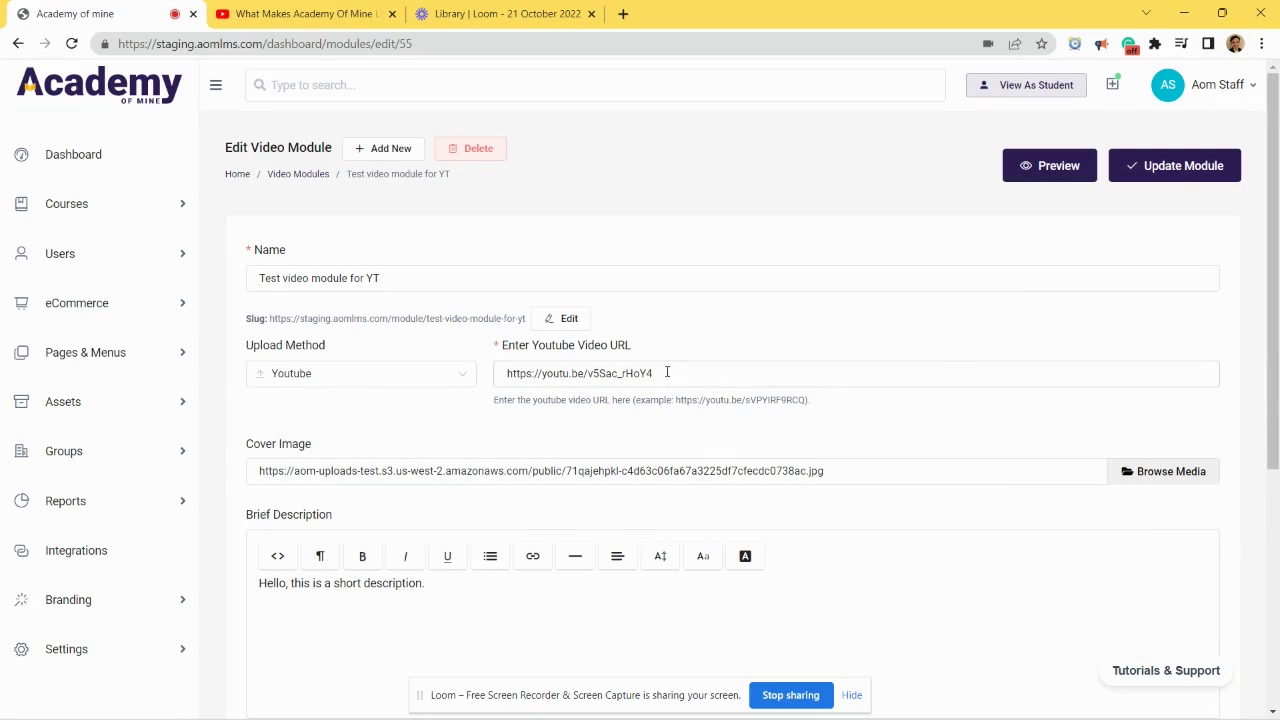
- Copy the video's short youtu.be link again from YouTube's Share dialog
{"action": "left_click", "coordinate": [271, 12]}
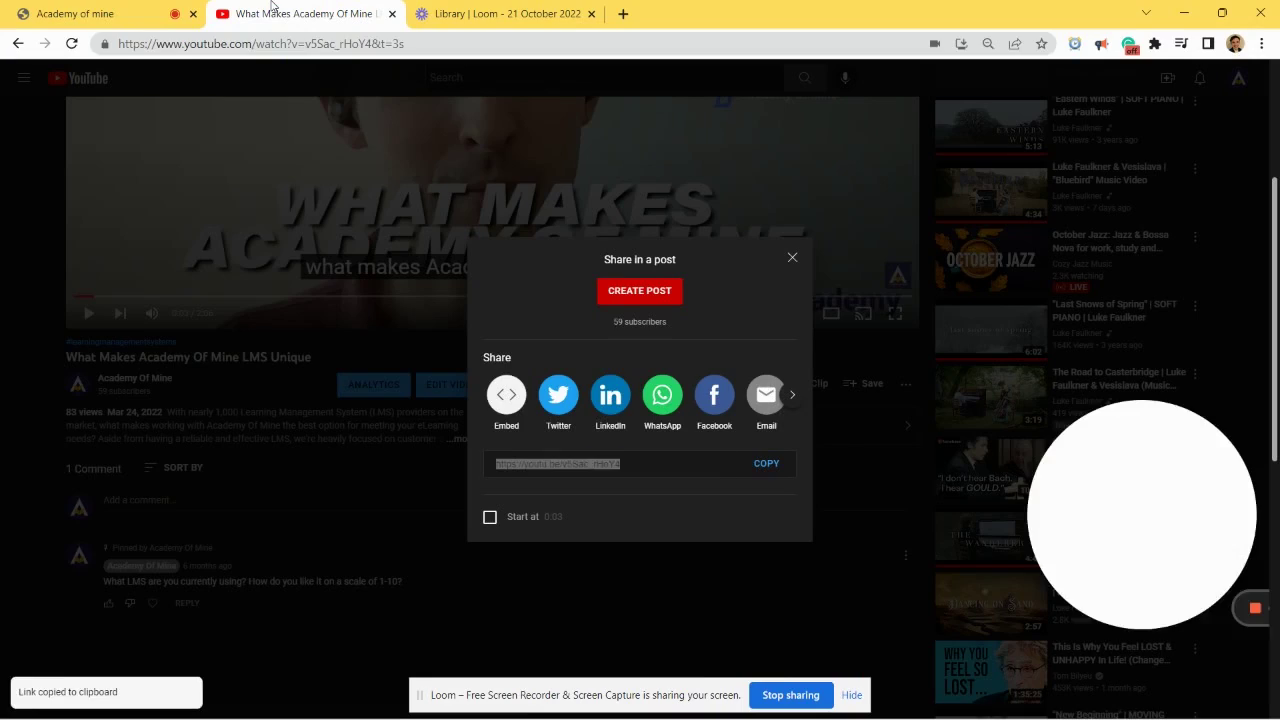
{"action": "left_click", "coordinate": [297, 43]}
{"action": "left_click", "coordinate": [791, 260]}
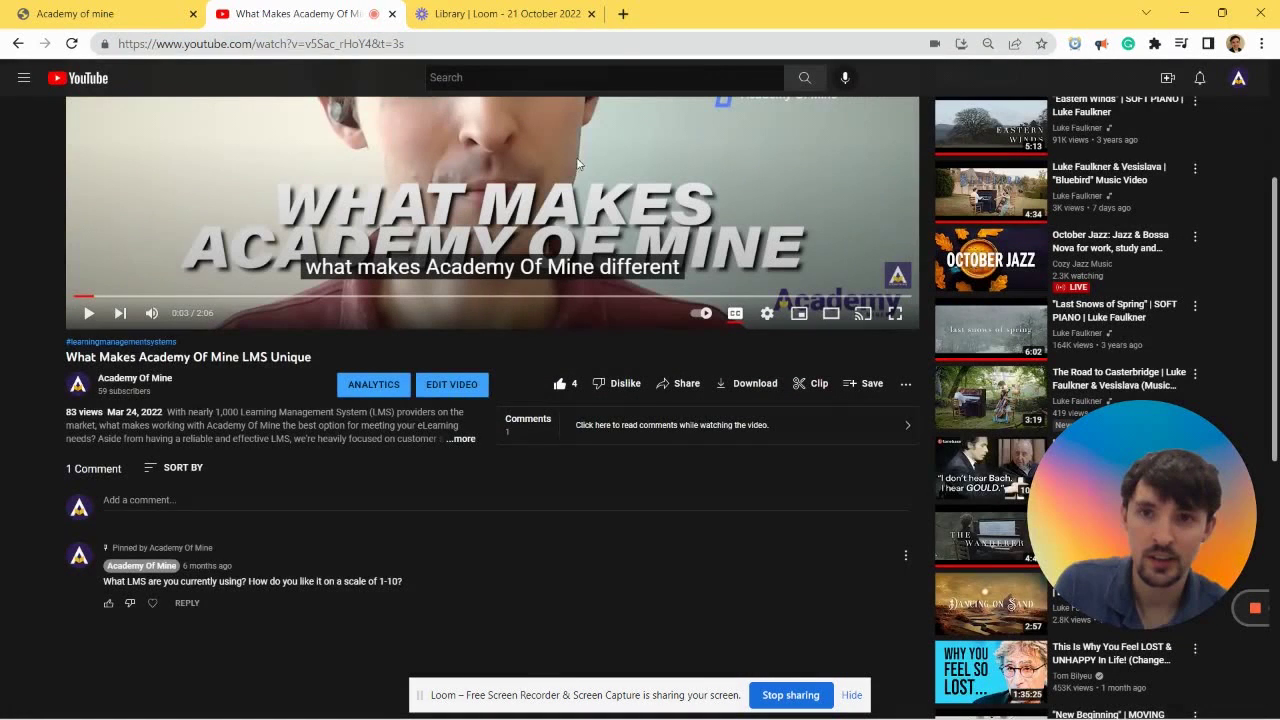
{"action": "left_click", "coordinate": [397, 47]}
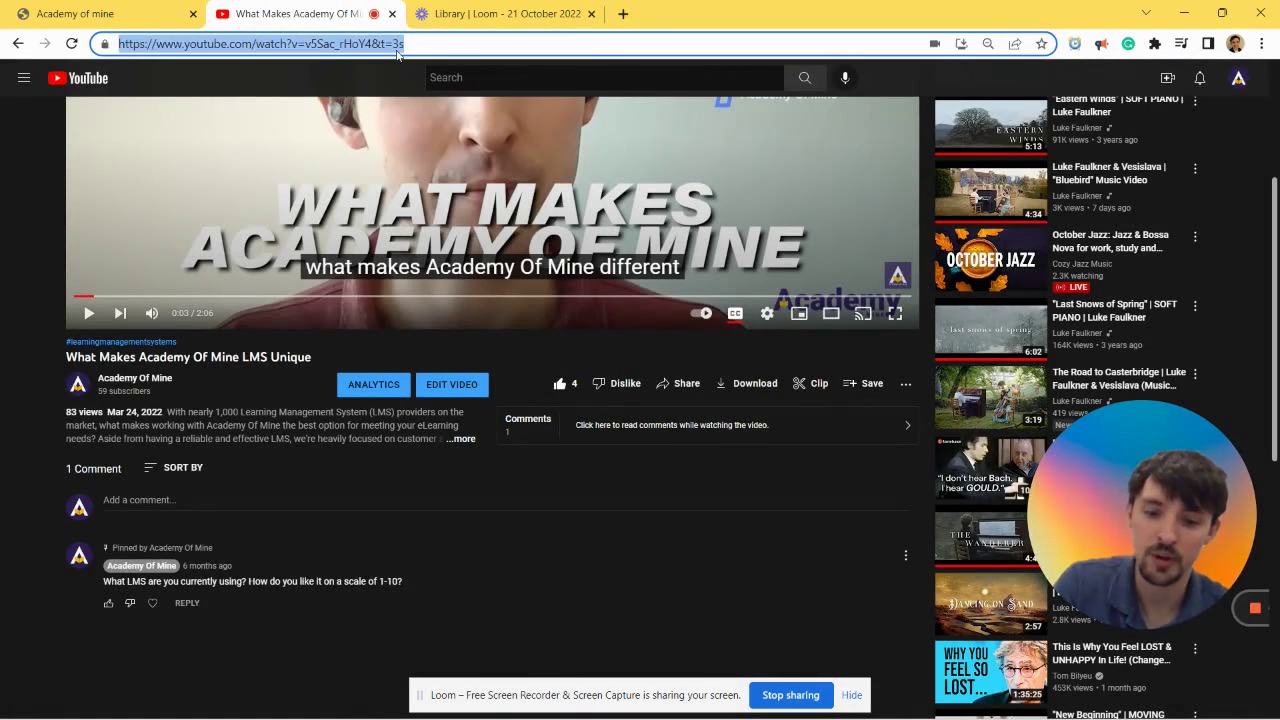
{"action": "left_click", "coordinate": [686, 384]}
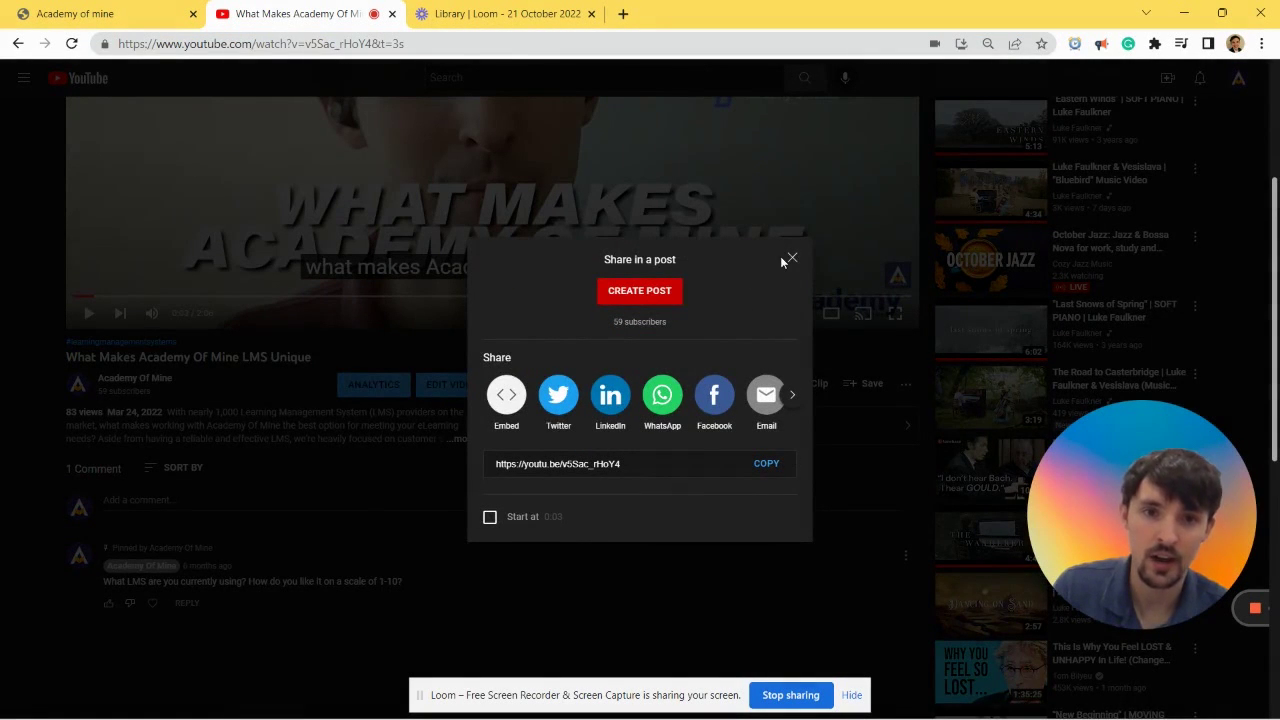
{"action": "left_click", "coordinate": [766, 463]}
{"action": "left_click", "coordinate": [117, 13]}
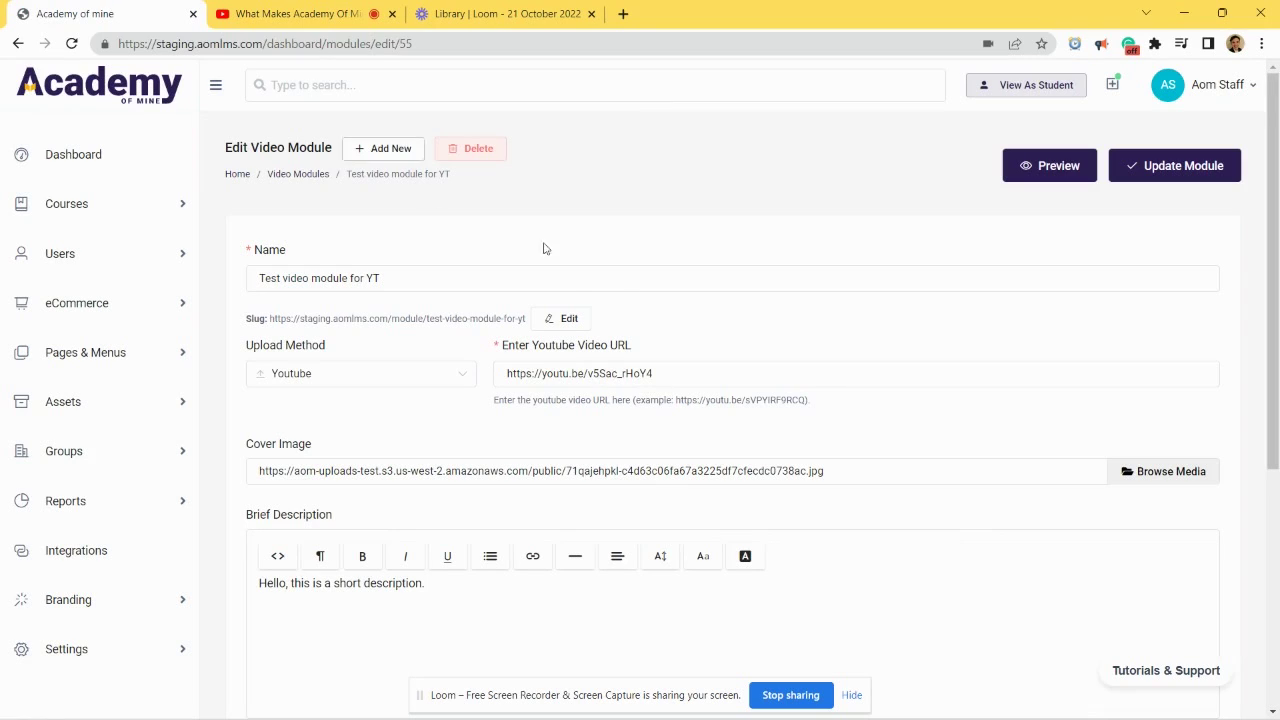
{"action": "scroll", "coordinate": [655, 449], "scroll_direction": "down", "scroll_amount": 2}
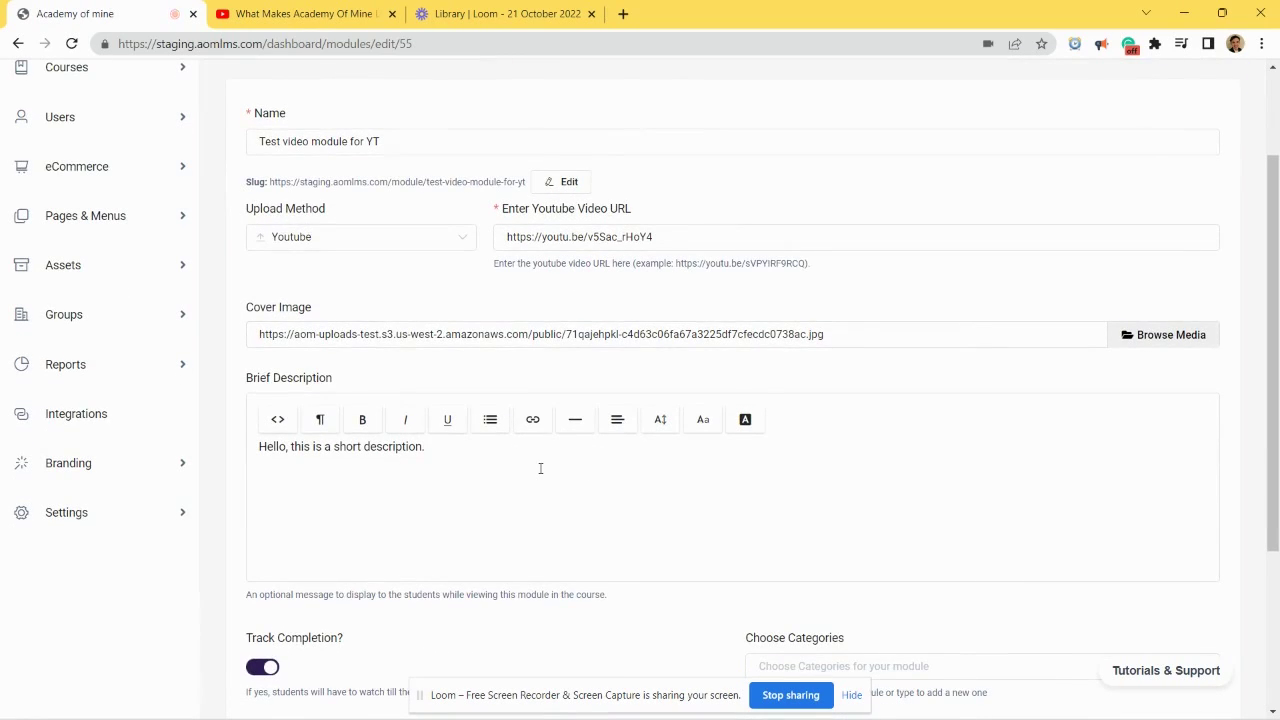
{"action": "scroll", "coordinate": [540, 468], "scroll_direction": "down", "scroll_amount": 4}
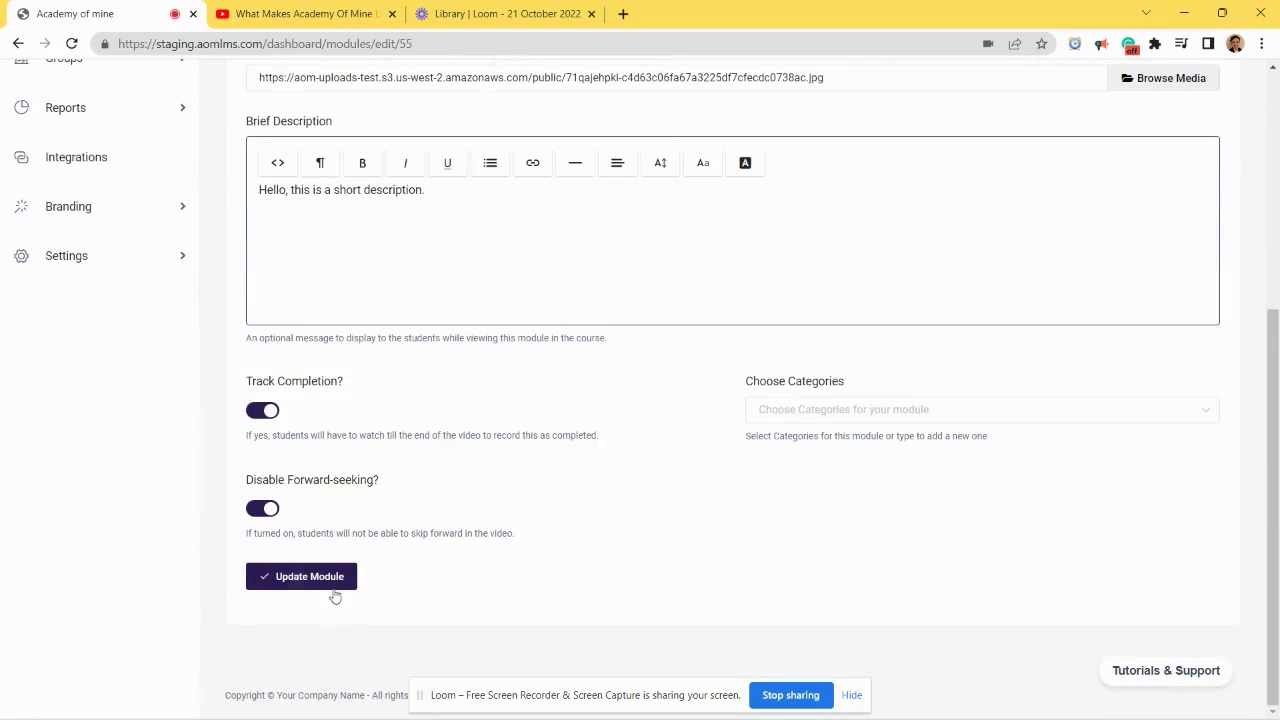
{"action": "left_click", "coordinate": [329, 580]}
{"action": "mouse_move", "coordinate": [658, 700]}
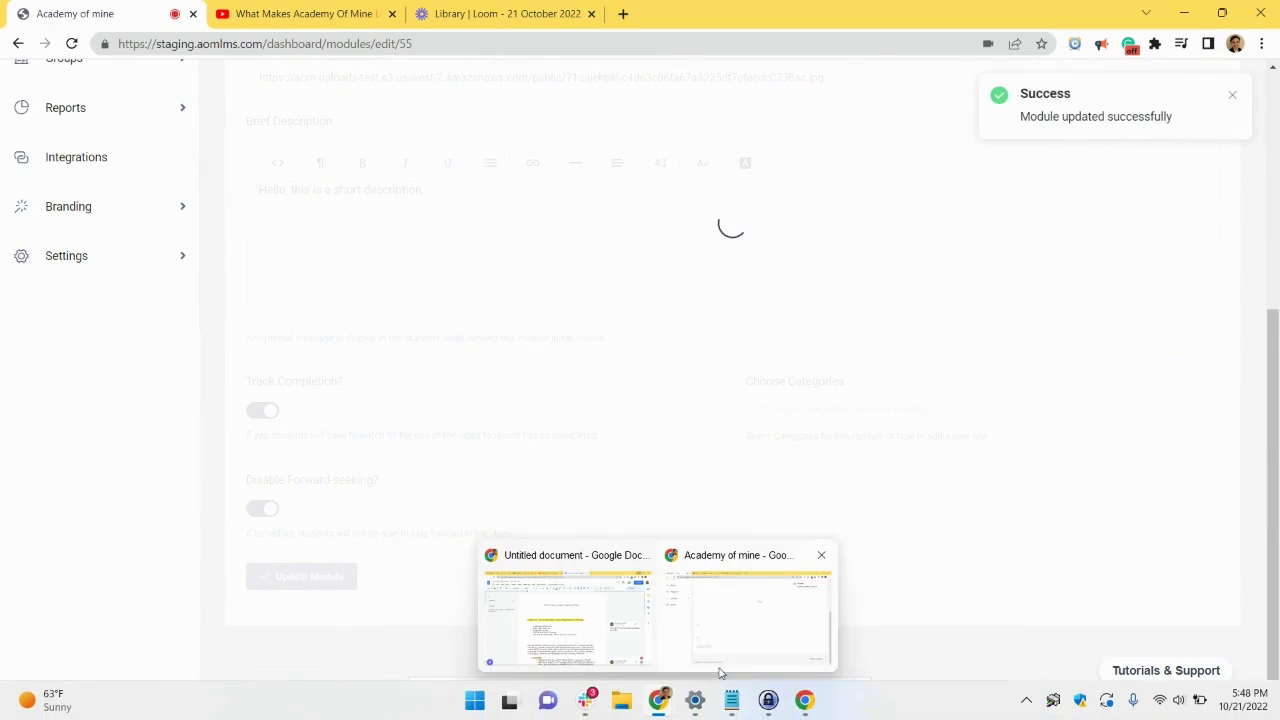
{"action": "left_click", "coordinate": [697, 627]}
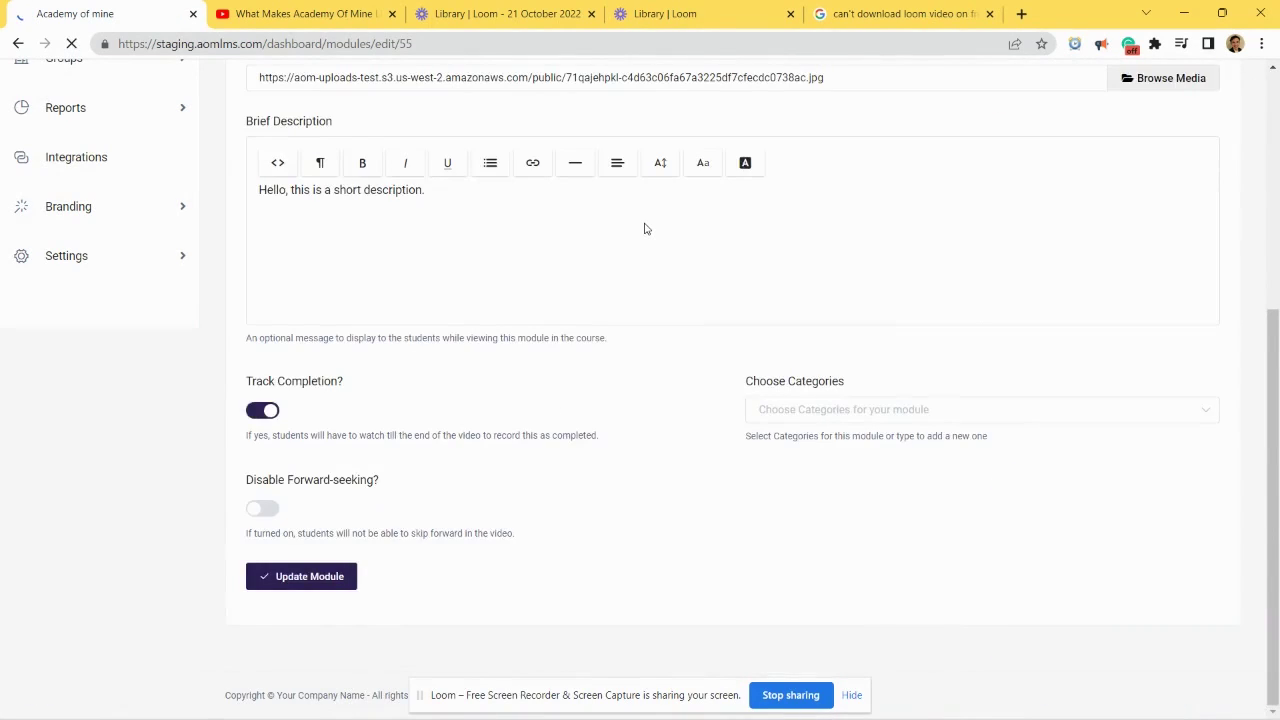
{"action": "scroll", "coordinate": [640, 235], "scroll_direction": "up", "scroll_amount": 5}
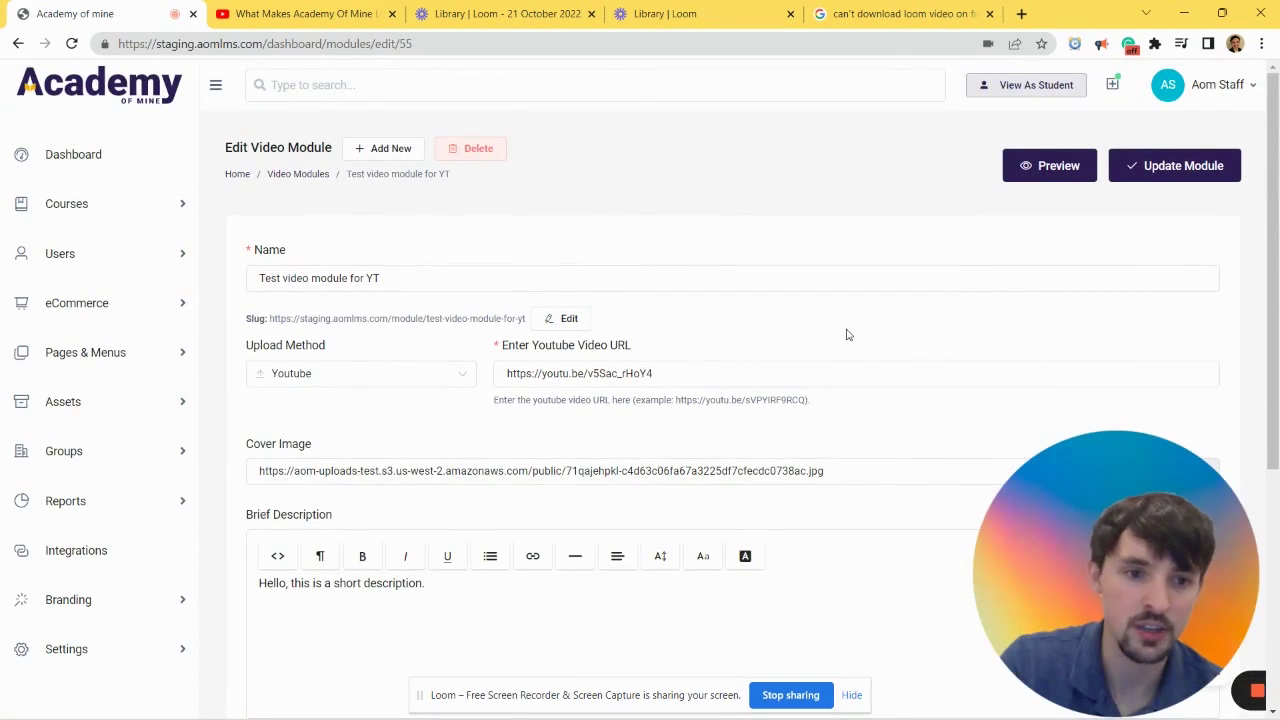
- Open the module's student preview, start the embedded video and mute it
{"action": "left_click", "coordinate": [1043, 167]}
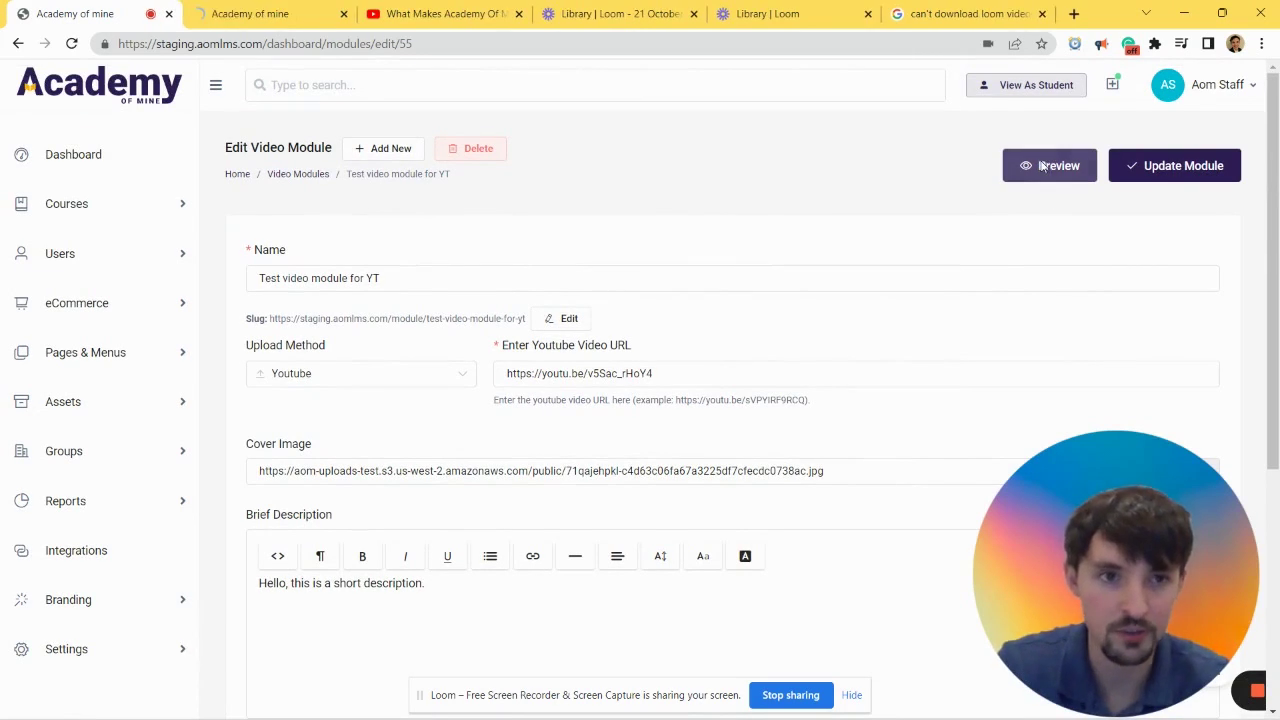
{"action": "left_click", "coordinate": [310, 8]}
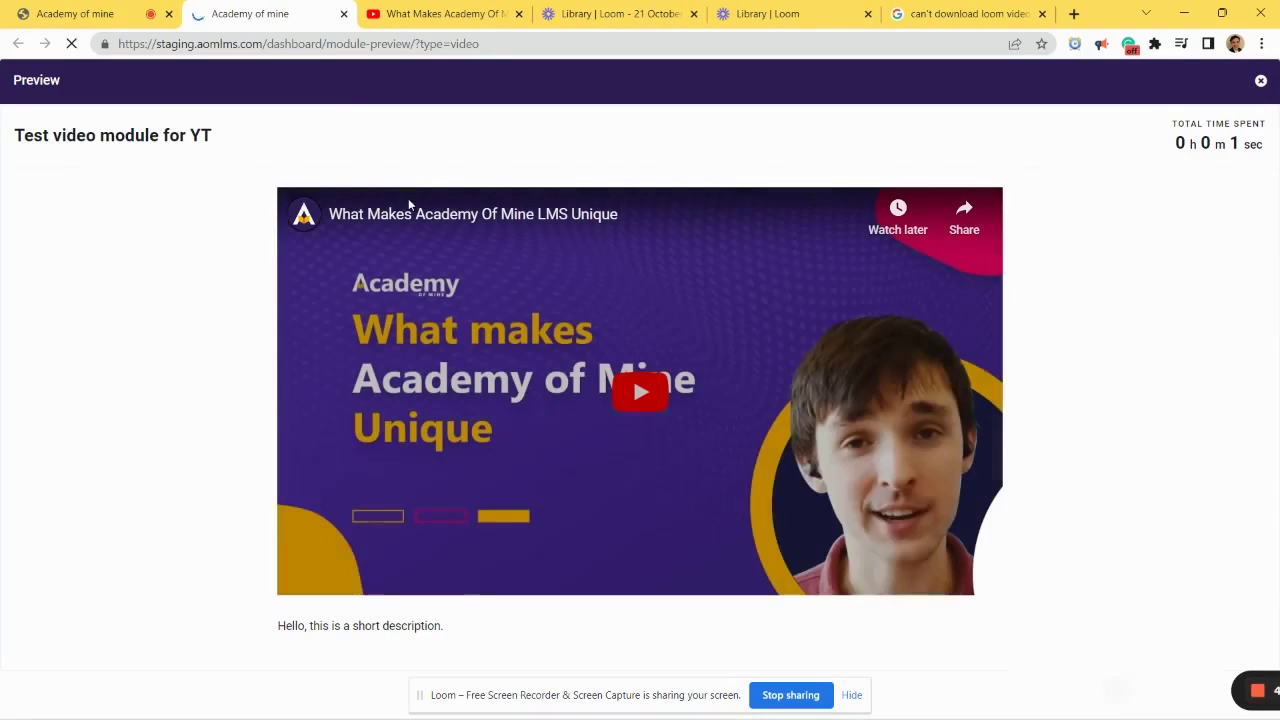
{"action": "left_click", "coordinate": [626, 380]}
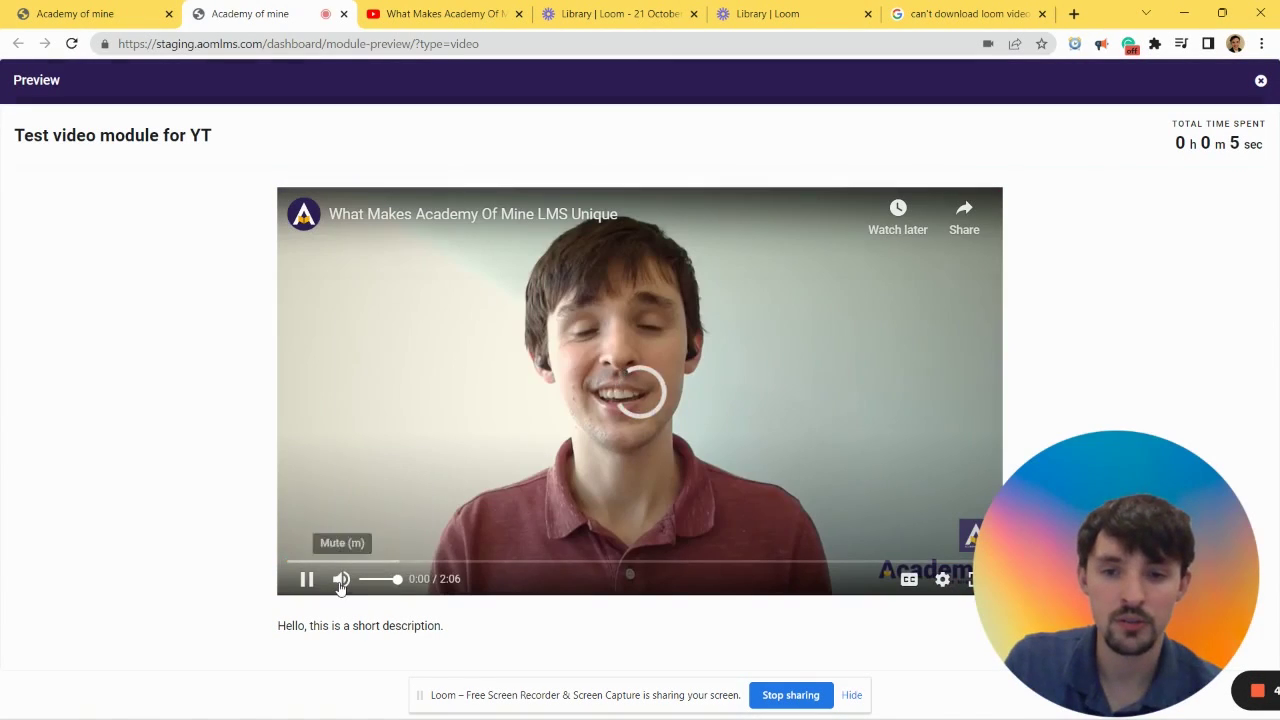
{"action": "right_click", "coordinate": [340, 585]}
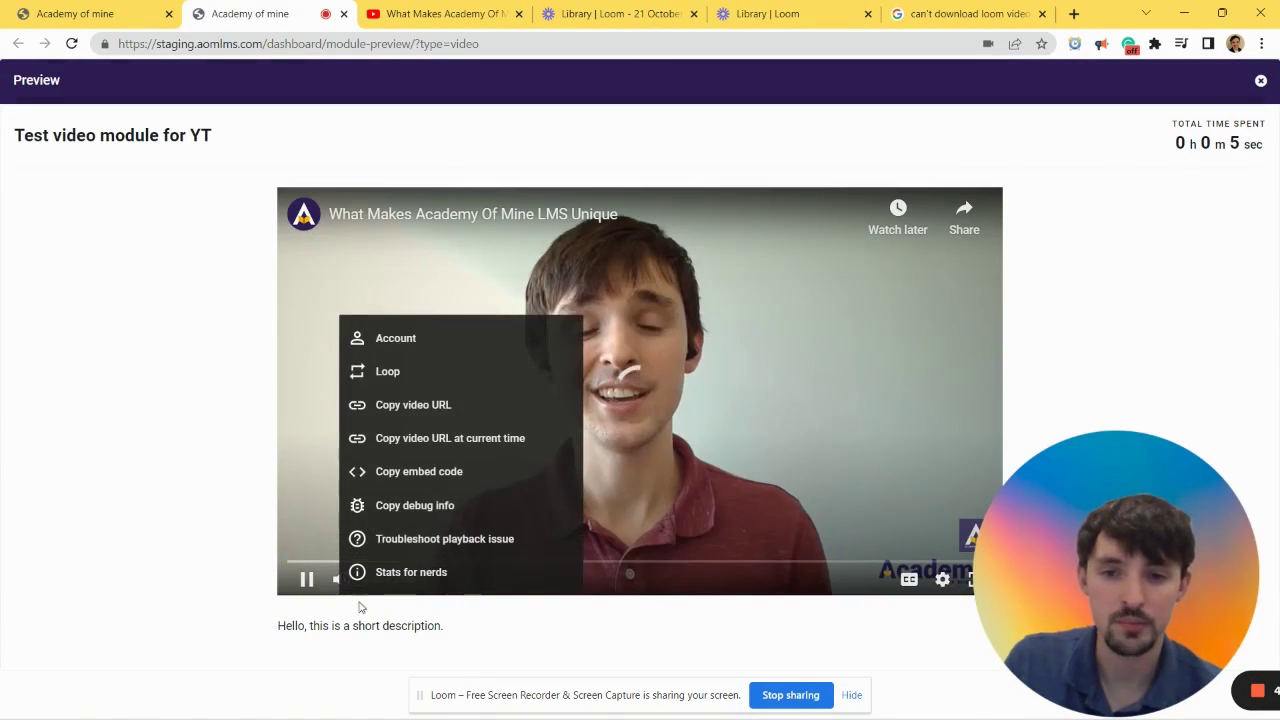
{"action": "left_click", "coordinate": [341, 581]}
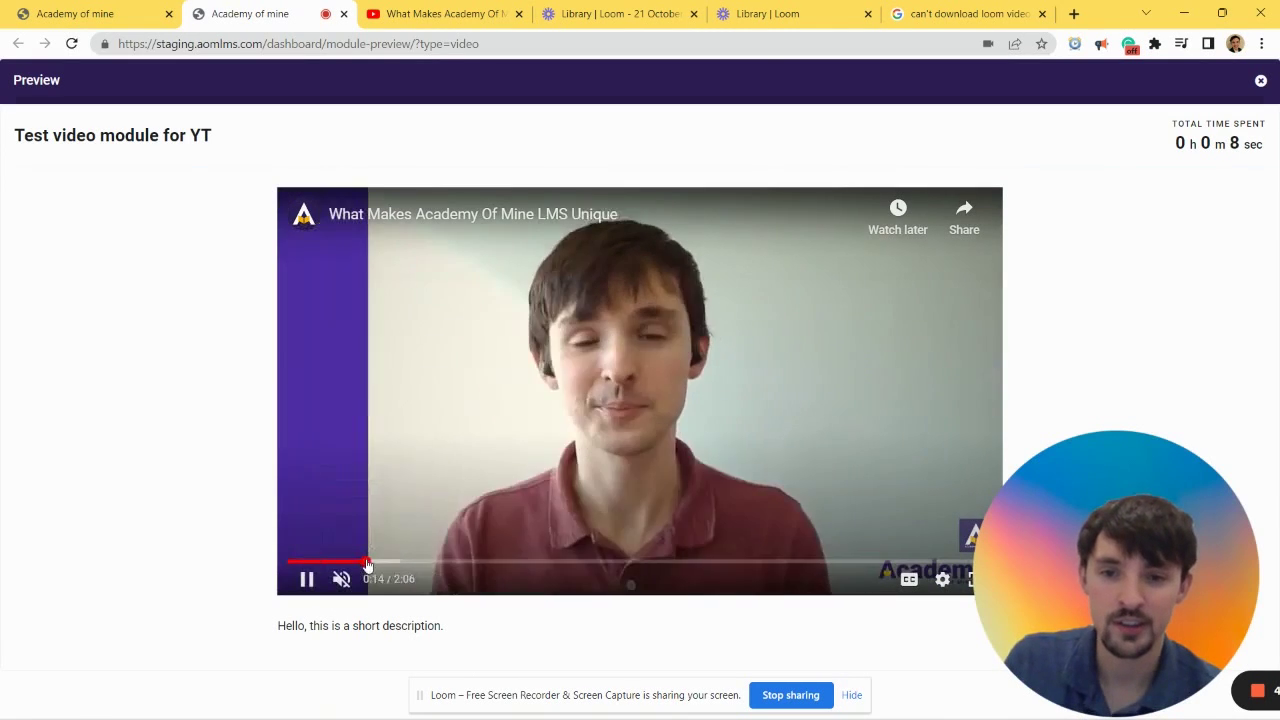
- Skip the video ahead in jumps (0:21, 0:46, 0:58, 1:17, 1:34) to 1:45, pause it and dismiss suggested videos
{"action": "left_click", "coordinate": [414, 564]}
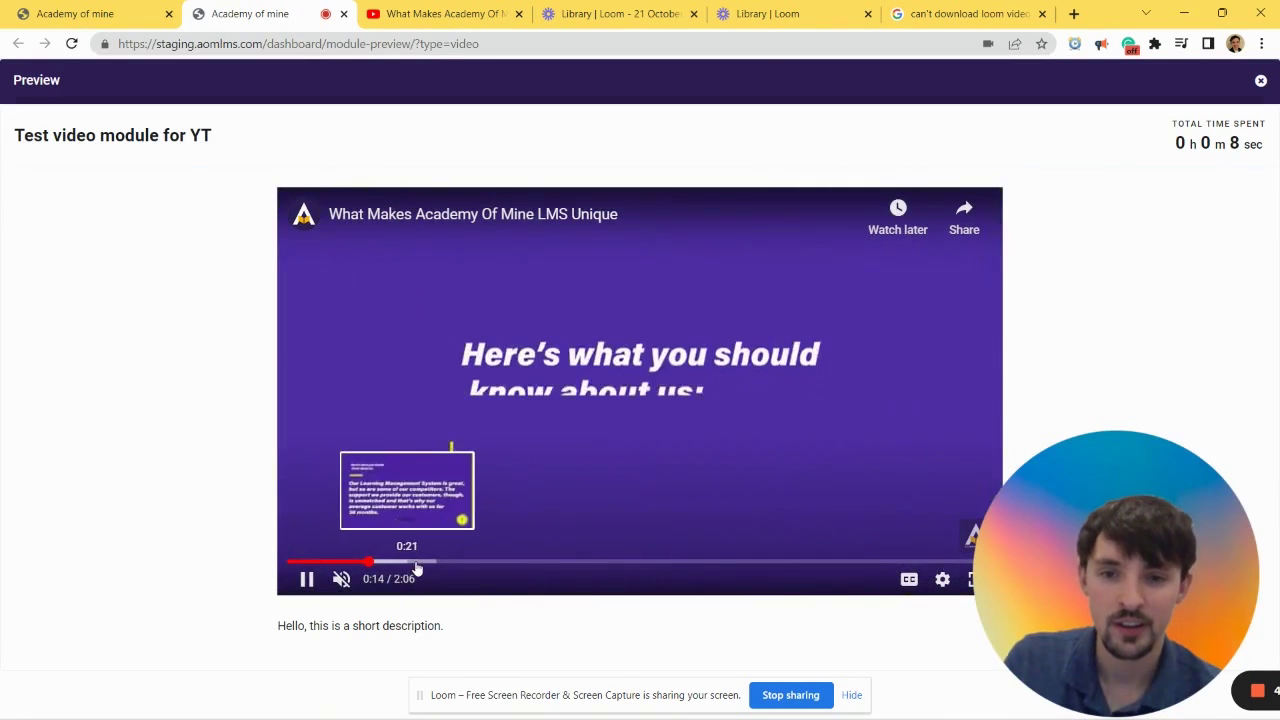
{"action": "left_click", "coordinate": [469, 566]}
{"action": "left_click", "coordinate": [546, 566]}
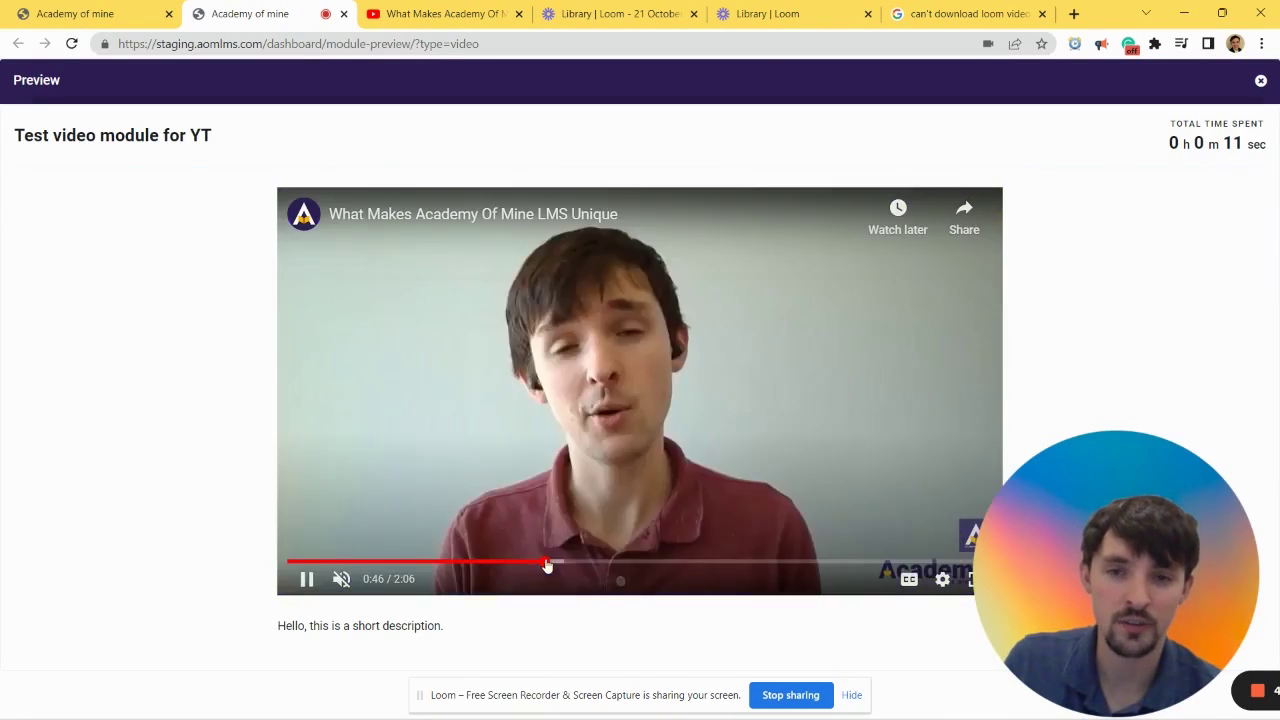
{"action": "left_click", "coordinate": [622, 563]}
{"action": "left_click", "coordinate": [720, 563]}
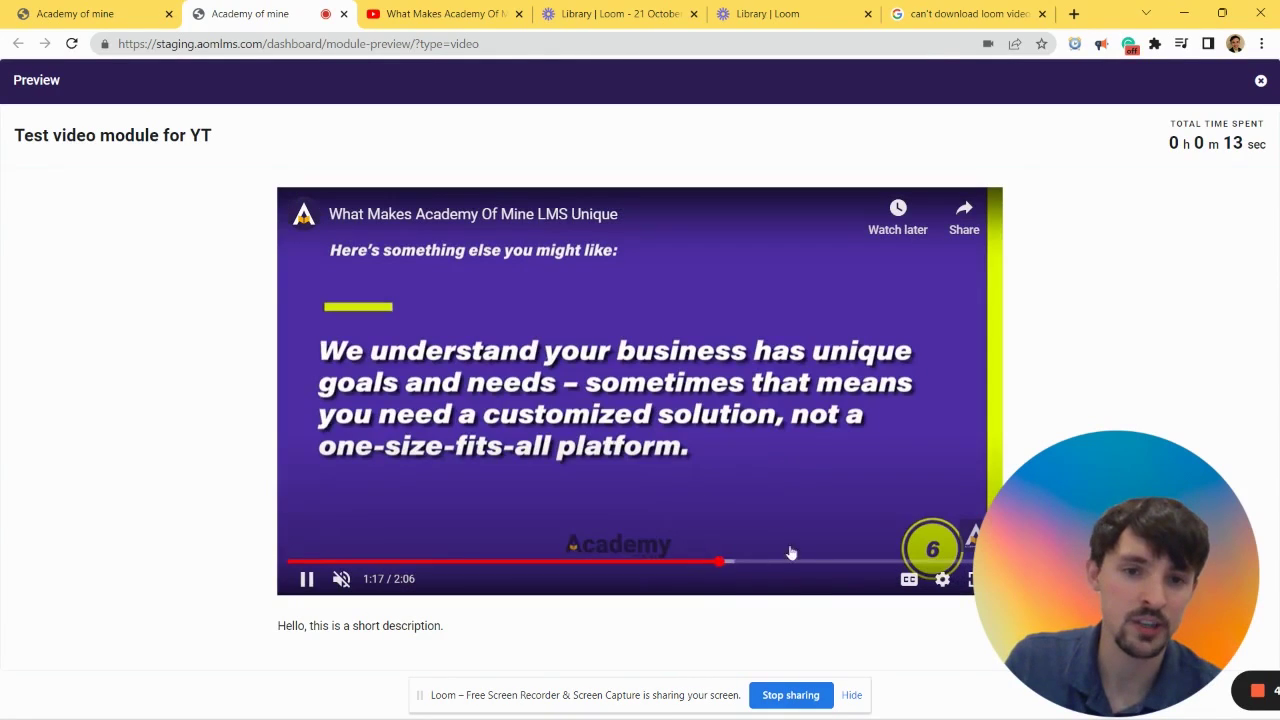
{"action": "left_click", "coordinate": [813, 562]}
{"action": "left_click", "coordinate": [877, 562]}
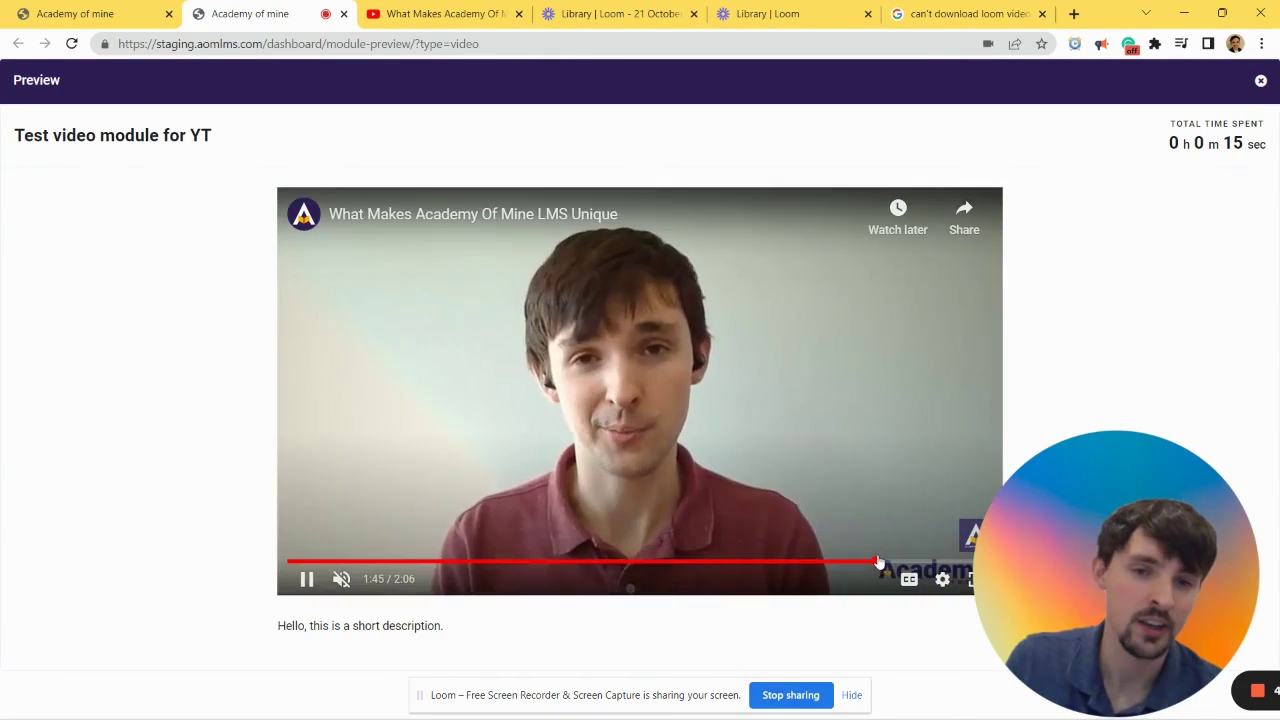
{"action": "left_click", "coordinate": [642, 390]}
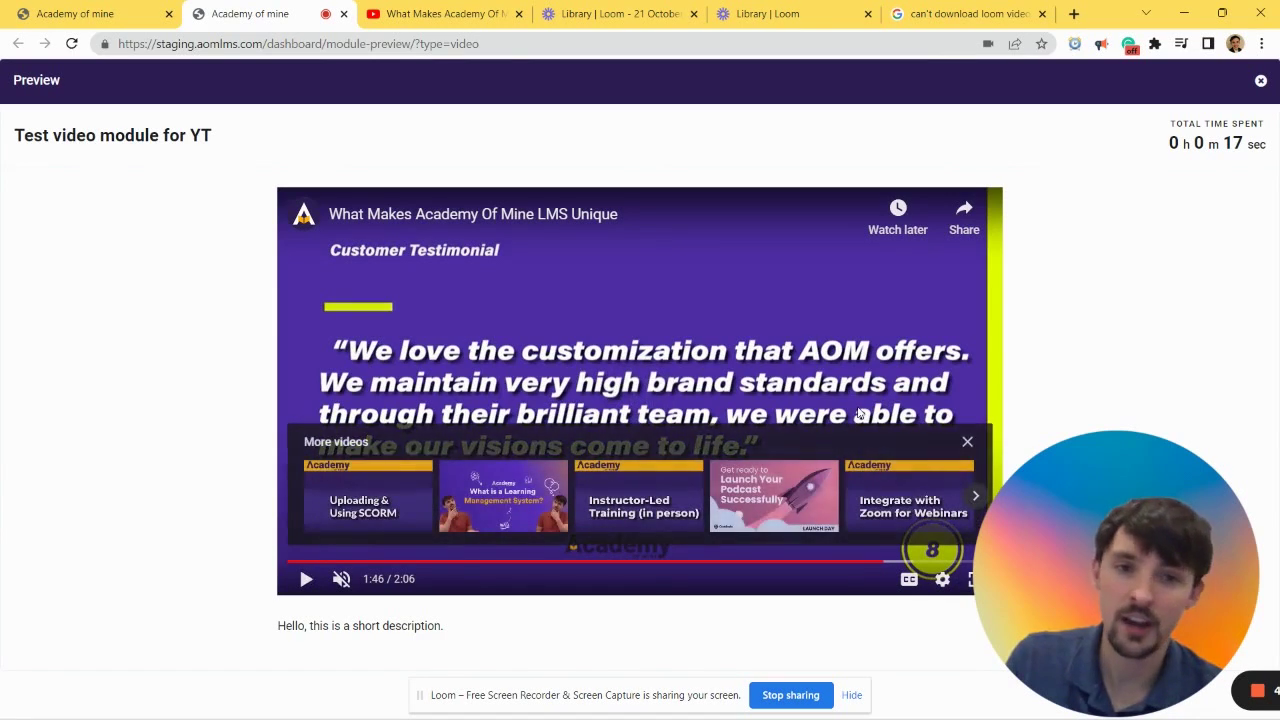
{"action": "left_click", "coordinate": [964, 441]}
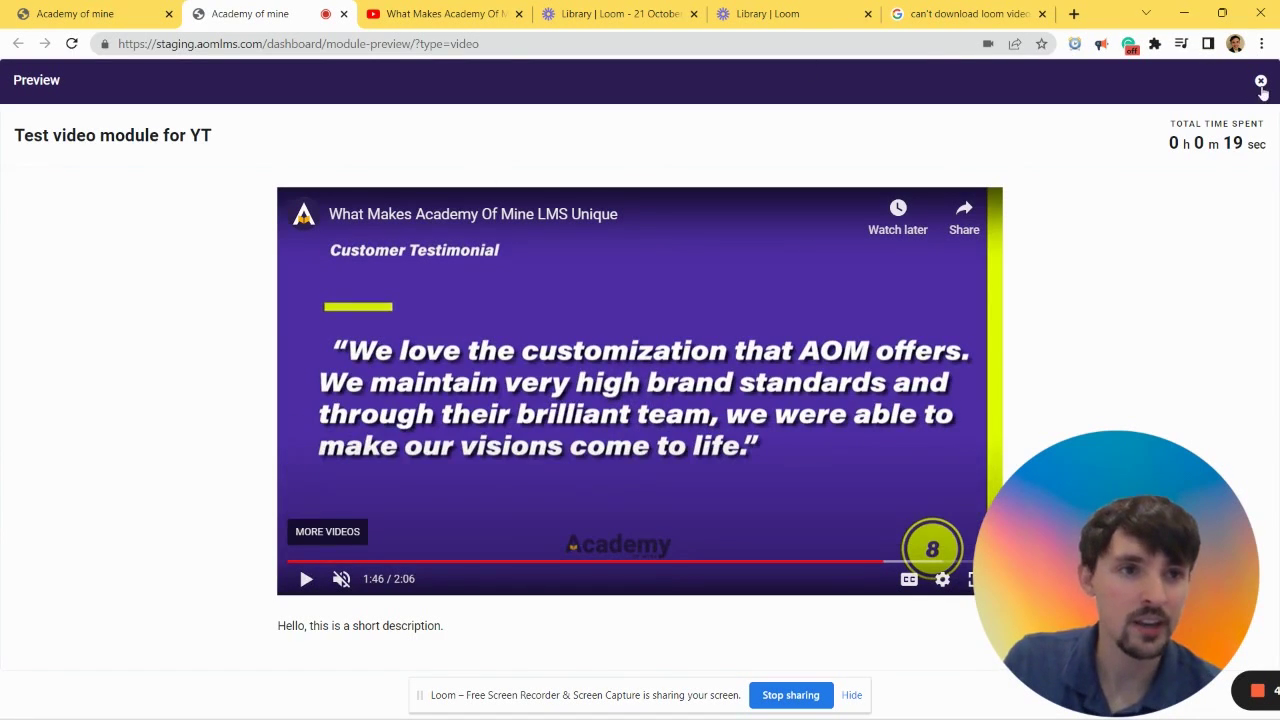
- Close the preview, re-save the video module, and go to the list of all courses
{"action": "left_click", "coordinate": [1261, 82]}
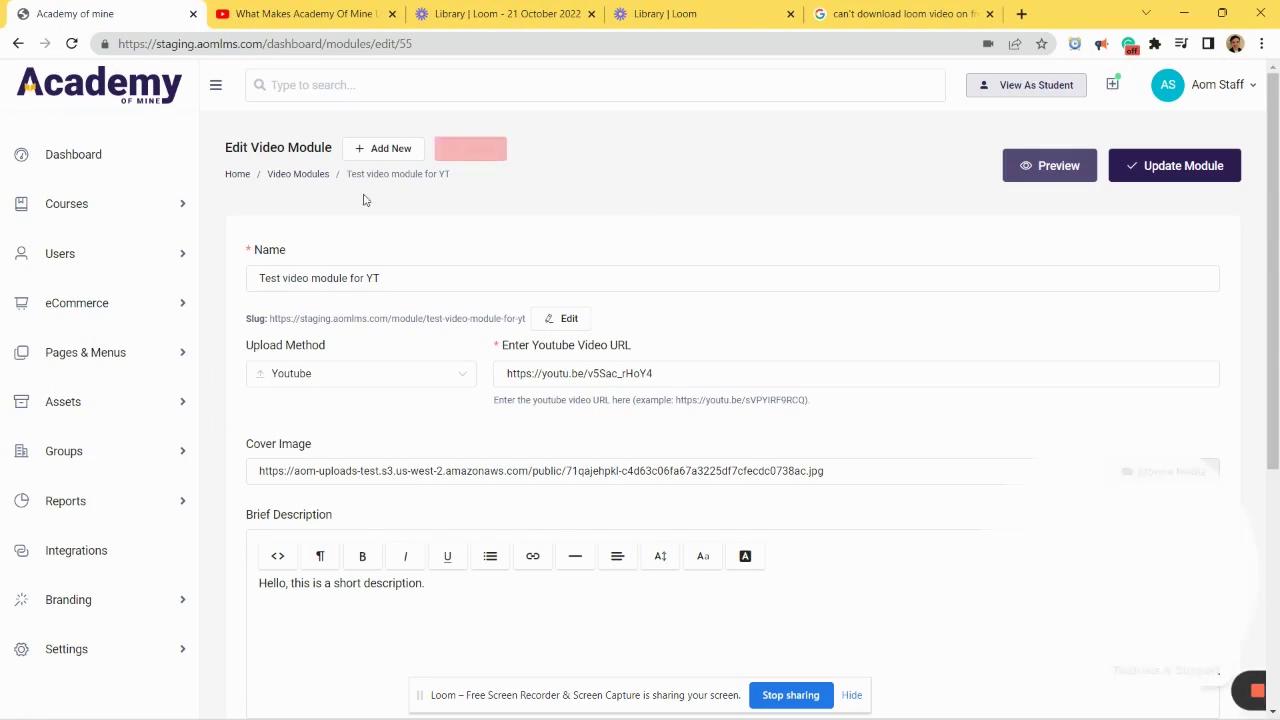
{"action": "left_click", "coordinate": [1166, 180]}
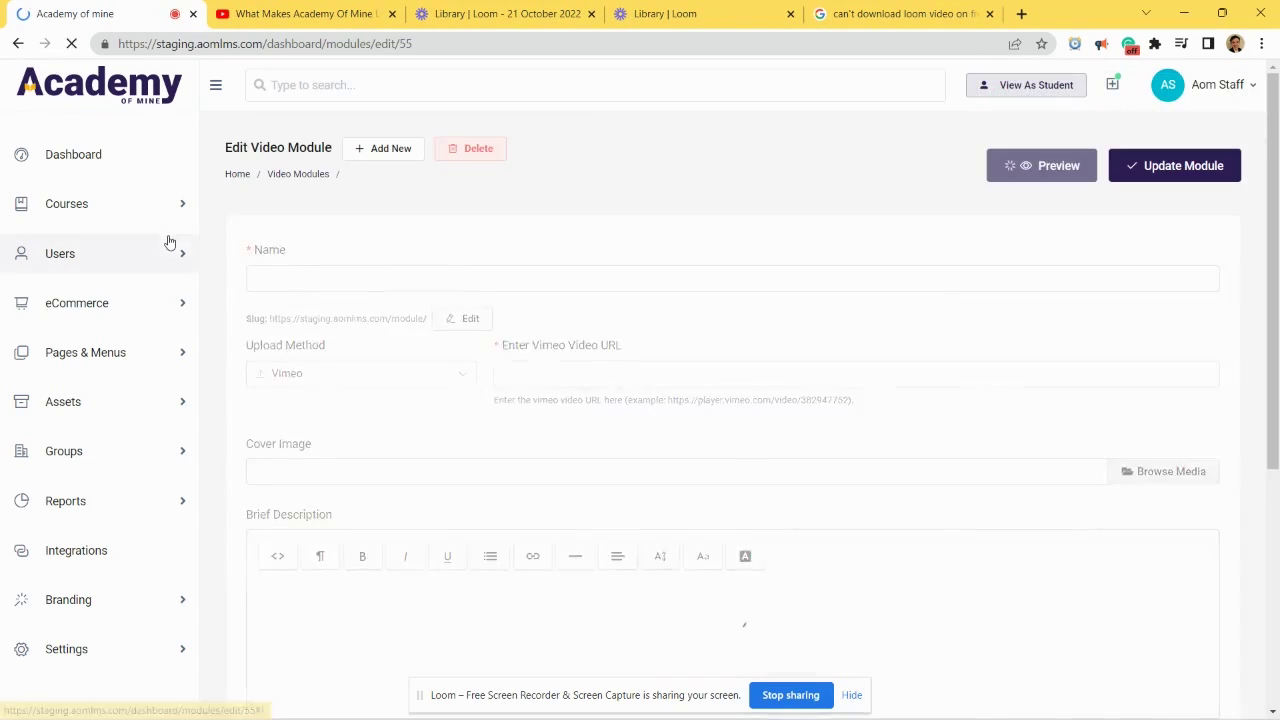
{"action": "left_click", "coordinate": [117, 214]}
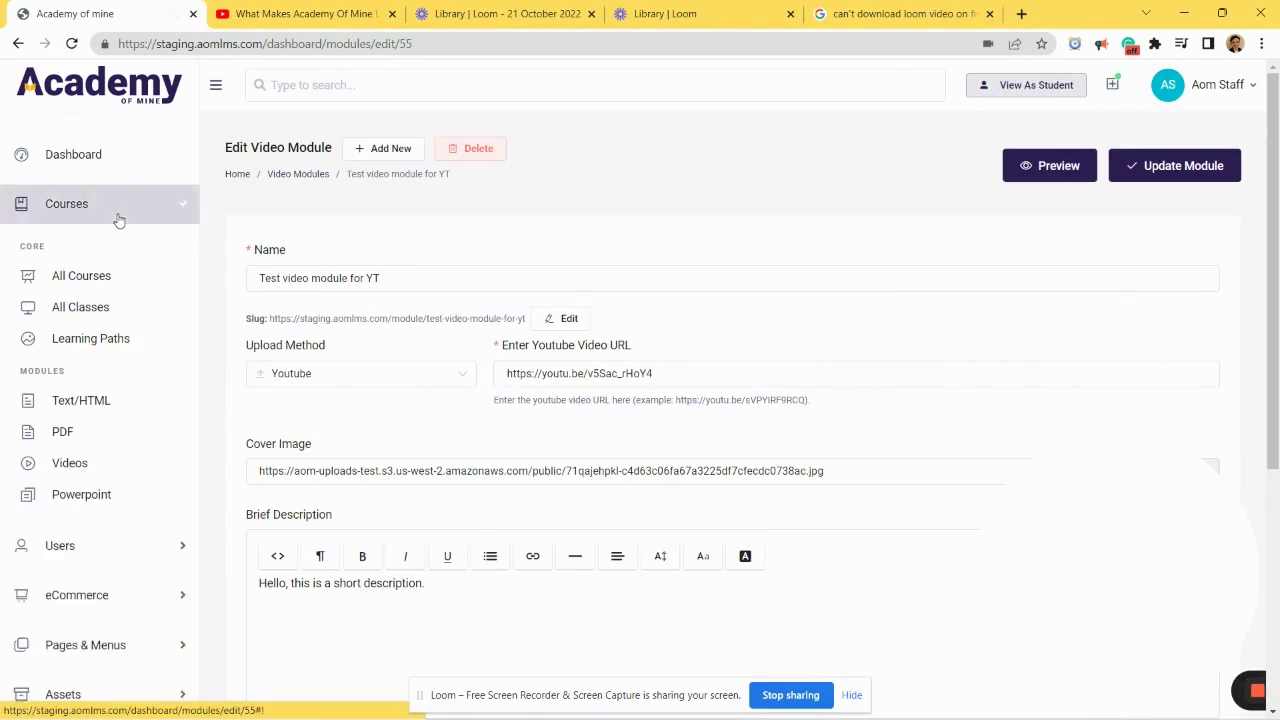
{"action": "left_click", "coordinate": [117, 292]}
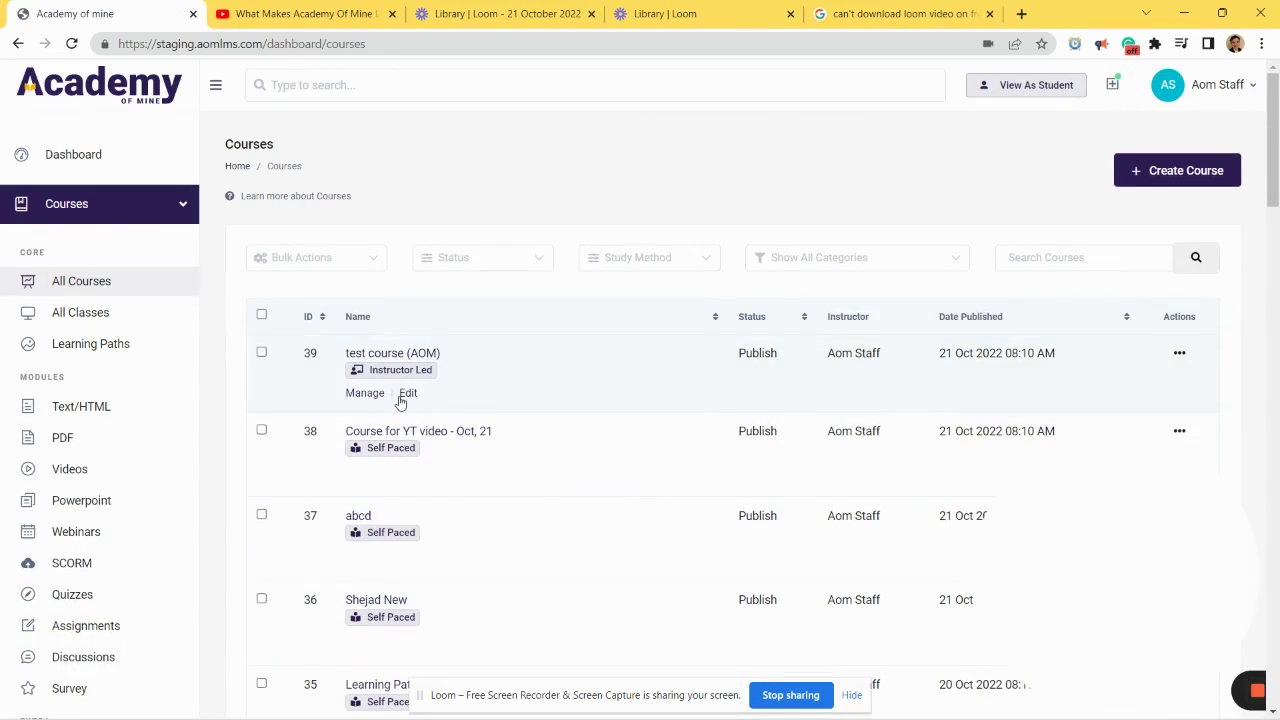
- Visit the Manage page for Professional Development and Training, return to Courses, then open it for editing
{"action": "scroll", "coordinate": [437, 543], "scroll_direction": "down", "scroll_amount": 20}
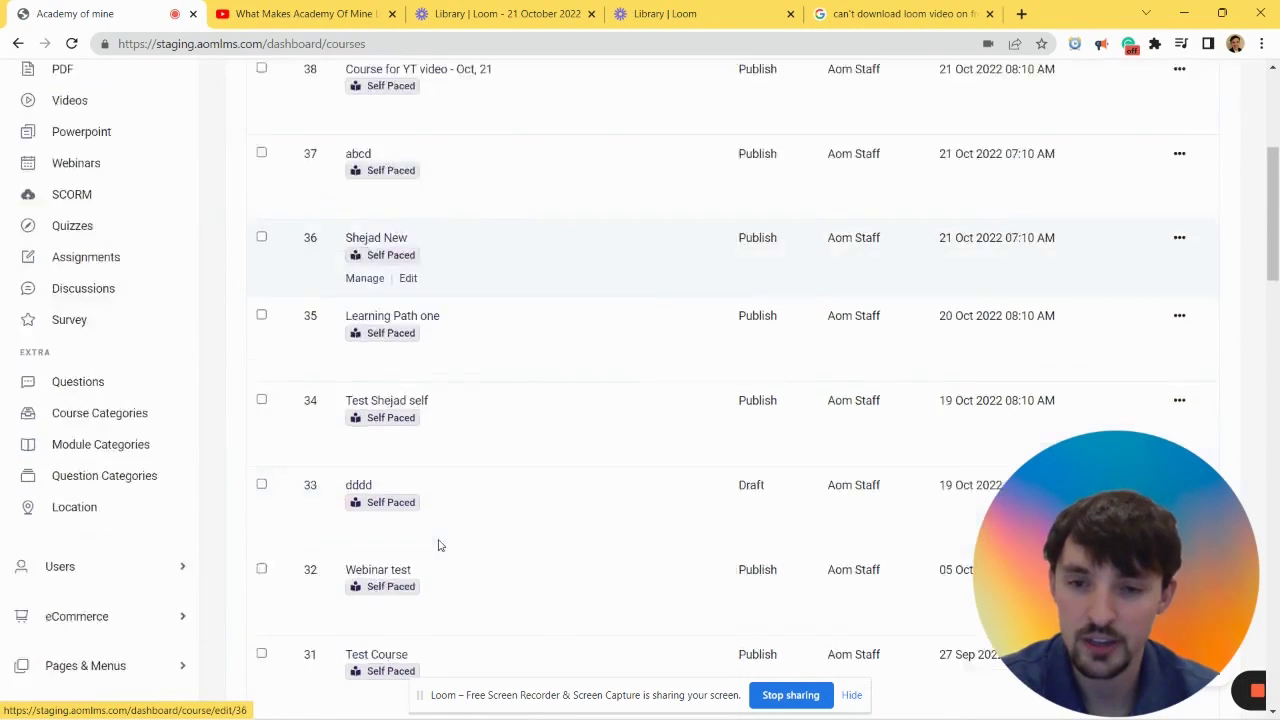
{"action": "scroll", "coordinate": [437, 543], "scroll_direction": "down", "scroll_amount": 2}
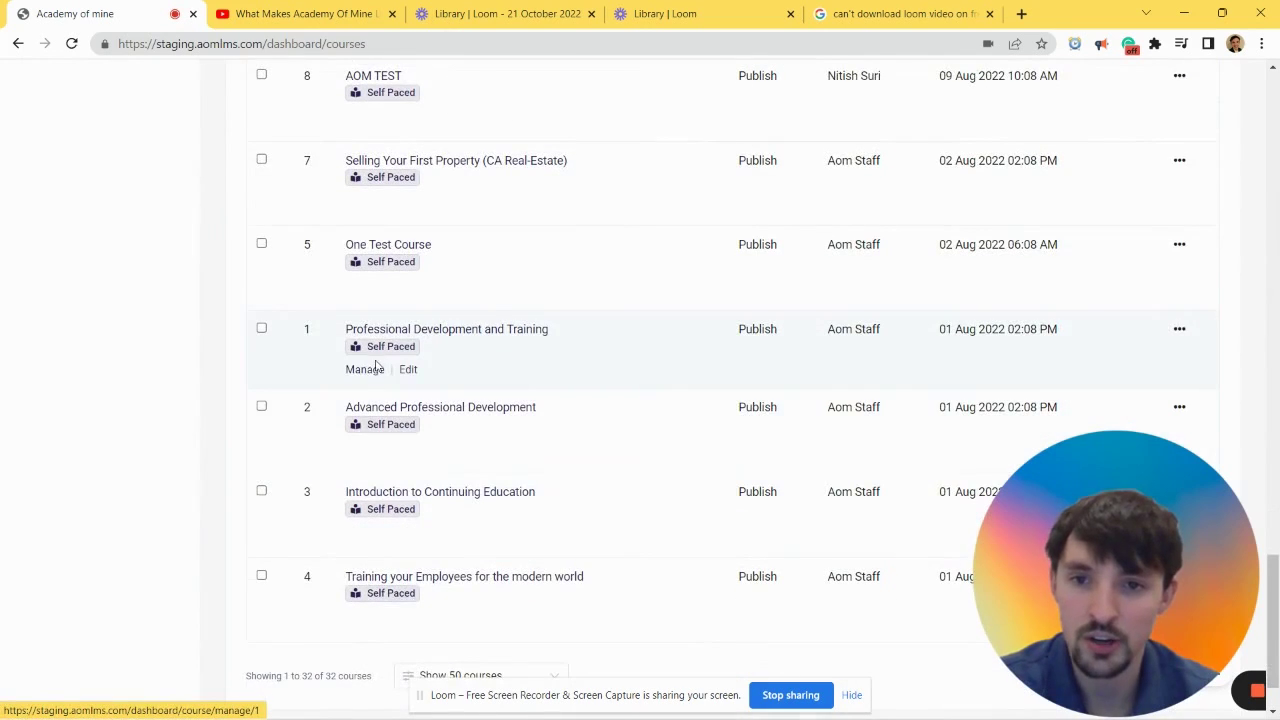
{"action": "left_click", "coordinate": [366, 370]}
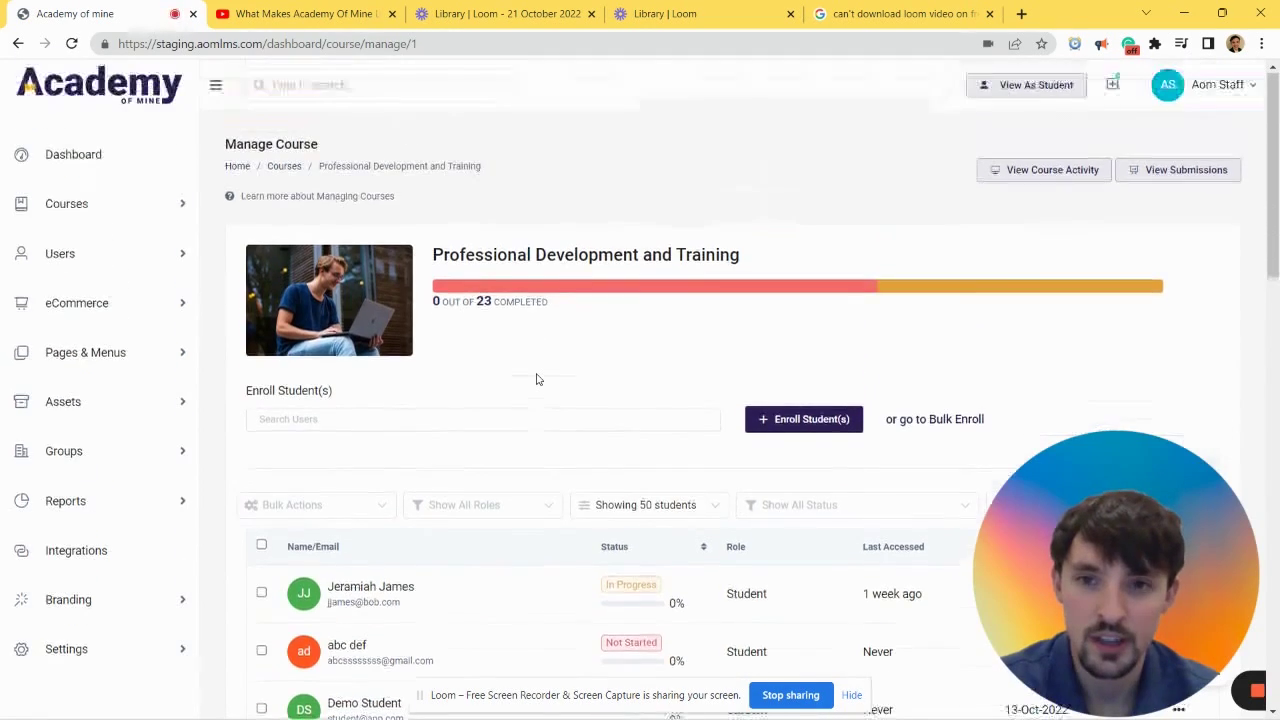
{"action": "left_click", "coordinate": [283, 167]}
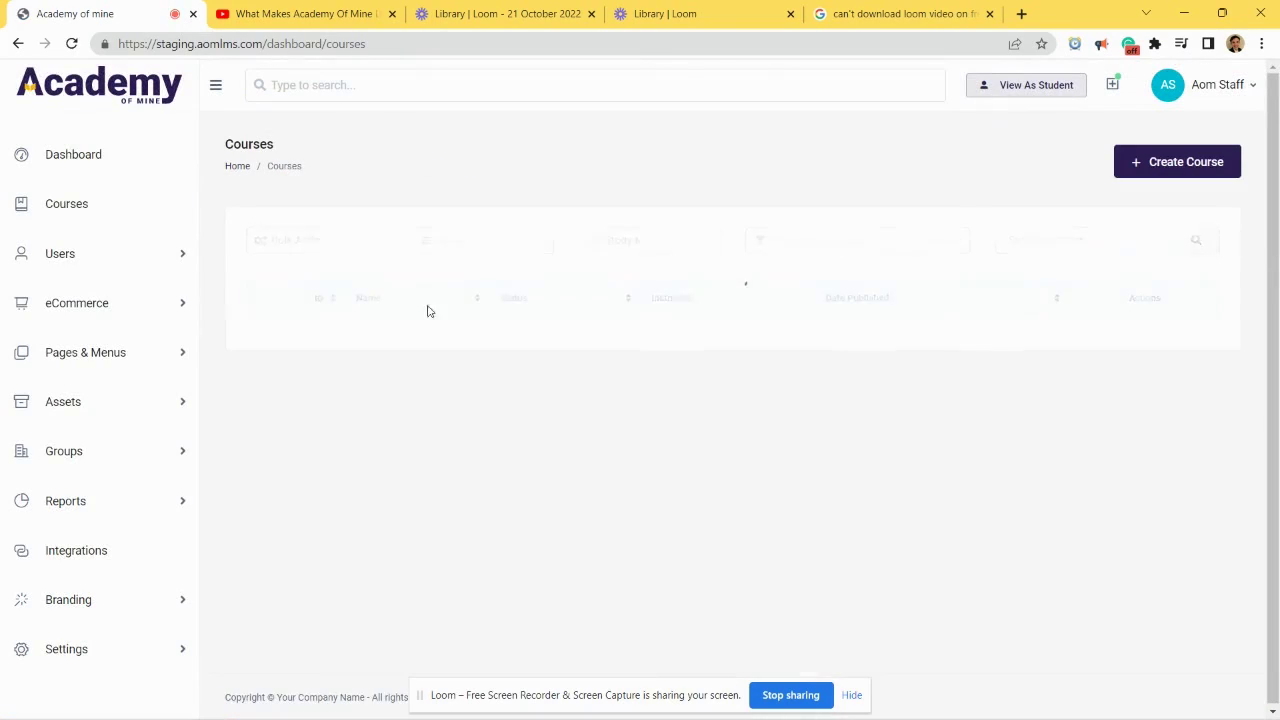
{"action": "scroll", "coordinate": [561, 482], "scroll_direction": "down", "scroll_amount": 15}
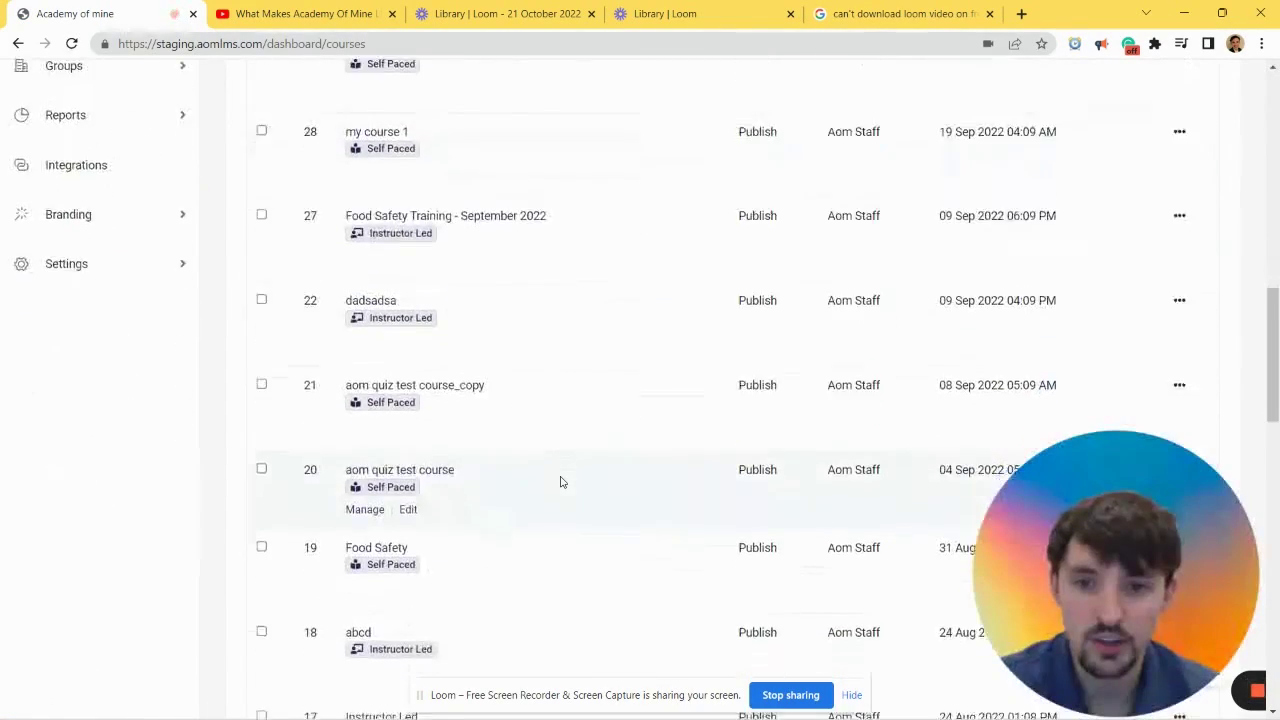
{"action": "scroll", "coordinate": [561, 482], "scroll_direction": "down", "scroll_amount": 8}
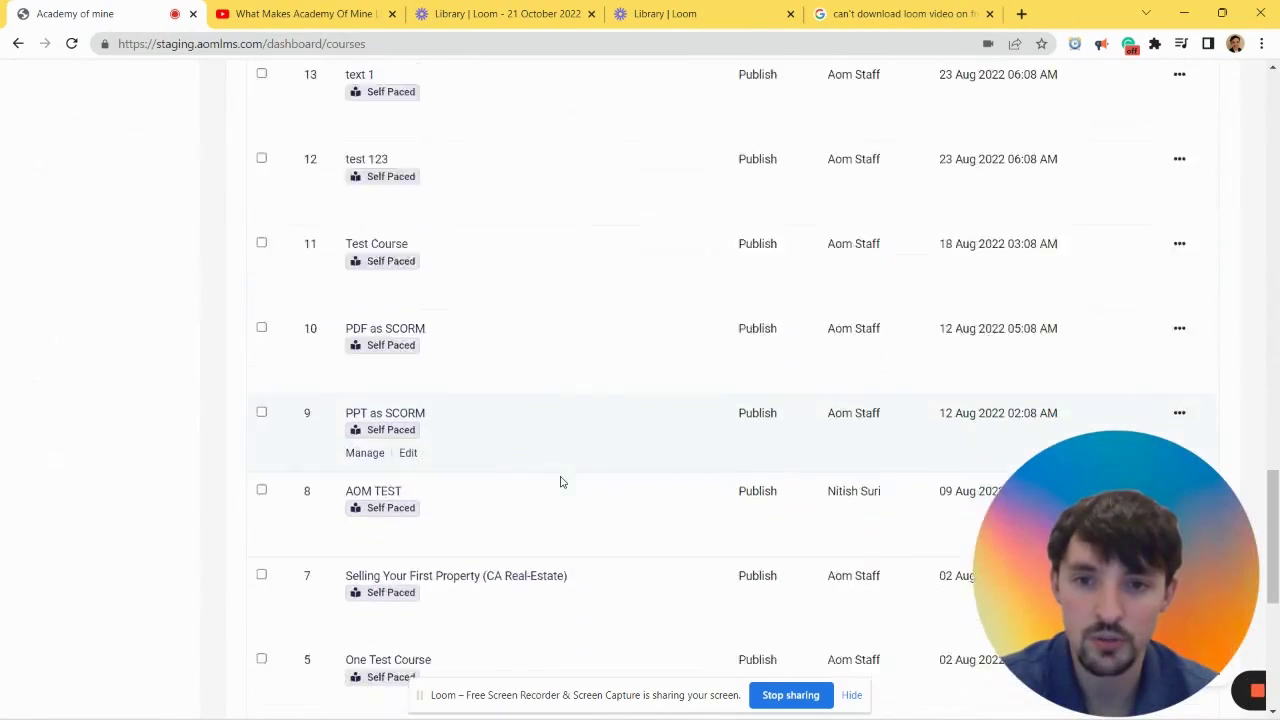
{"action": "scroll", "coordinate": [561, 482], "scroll_direction": "down", "scroll_amount": 2}
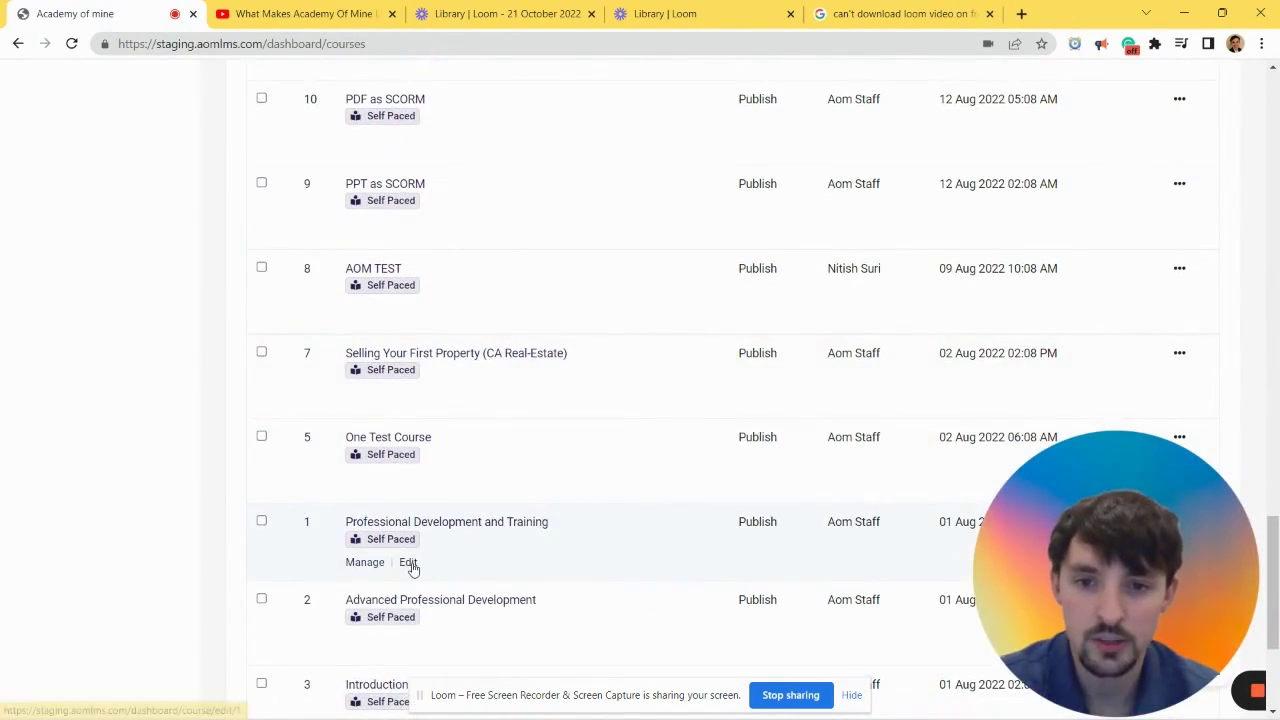
{"action": "left_click", "coordinate": [408, 563]}
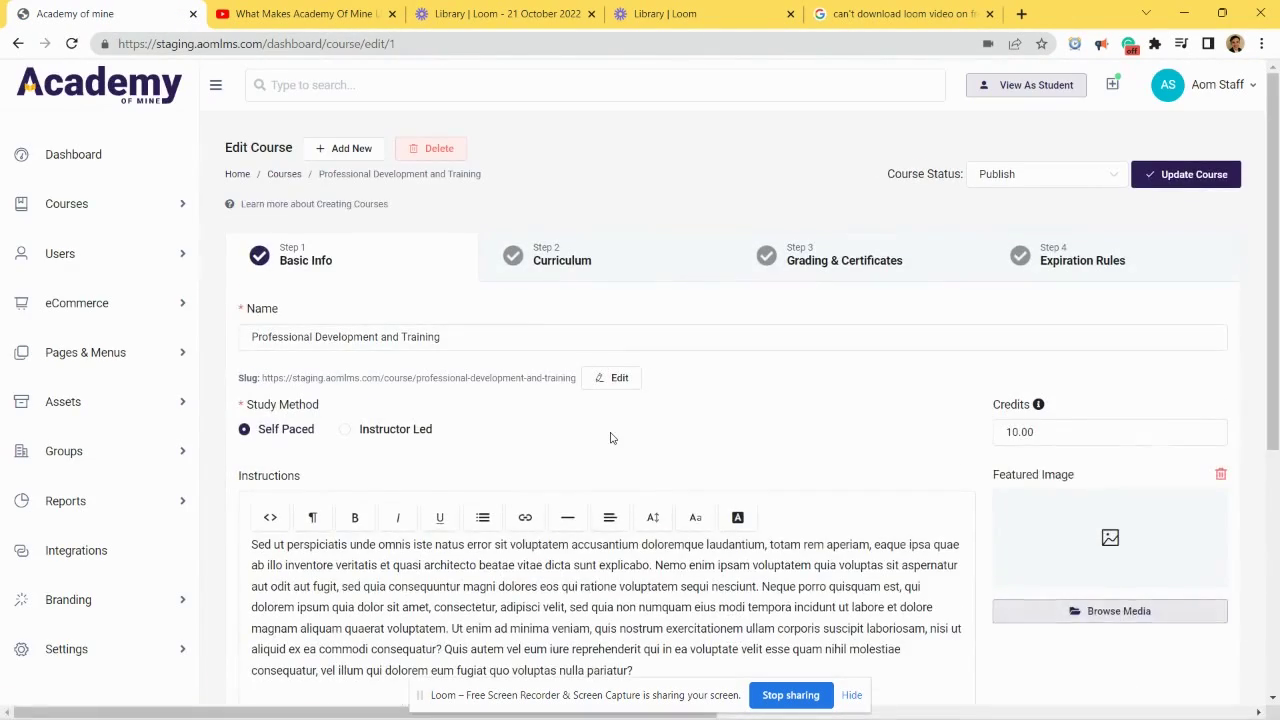
- Show the course's Step 2 Curriculum and start adding a module
{"action": "scroll", "coordinate": [611, 437], "scroll_direction": "down", "scroll_amount": 4}
{"action": "scroll", "coordinate": [611, 437], "scroll_direction": "up", "scroll_amount": 4}
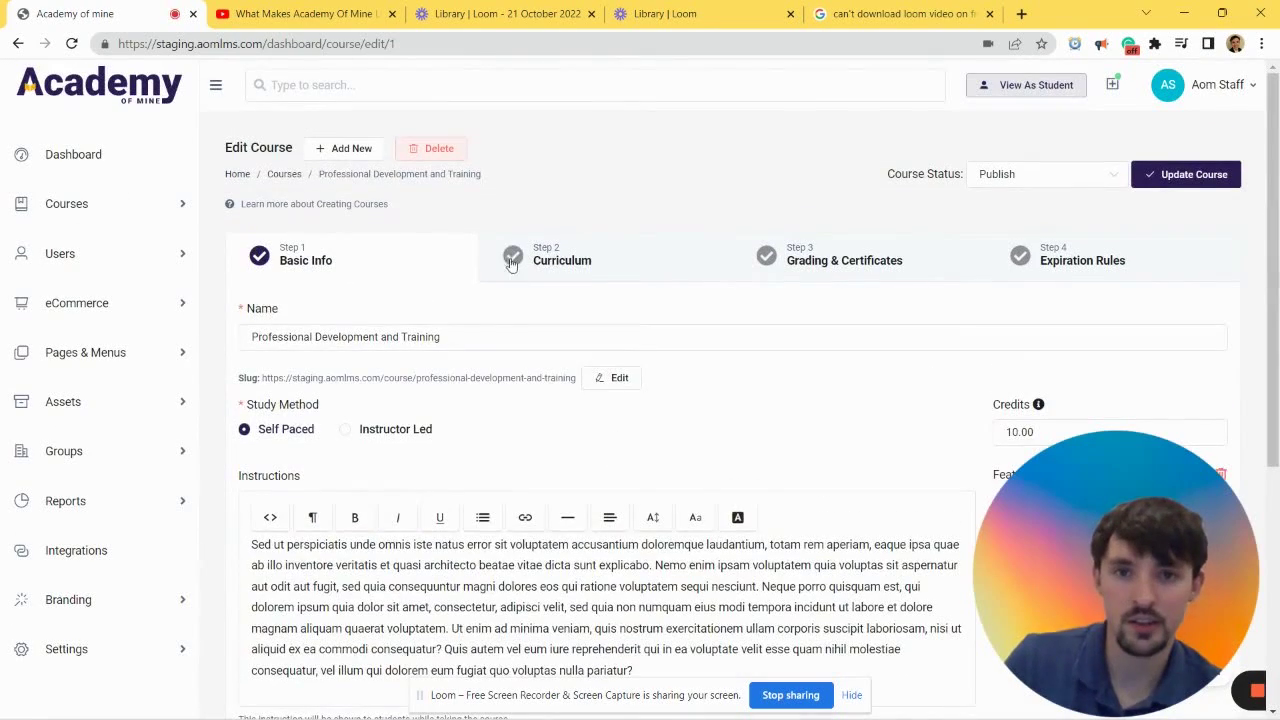
{"action": "left_click", "coordinate": [508, 248]}
{"action": "scroll", "coordinate": [540, 386], "scroll_direction": "down", "scroll_amount": 20}
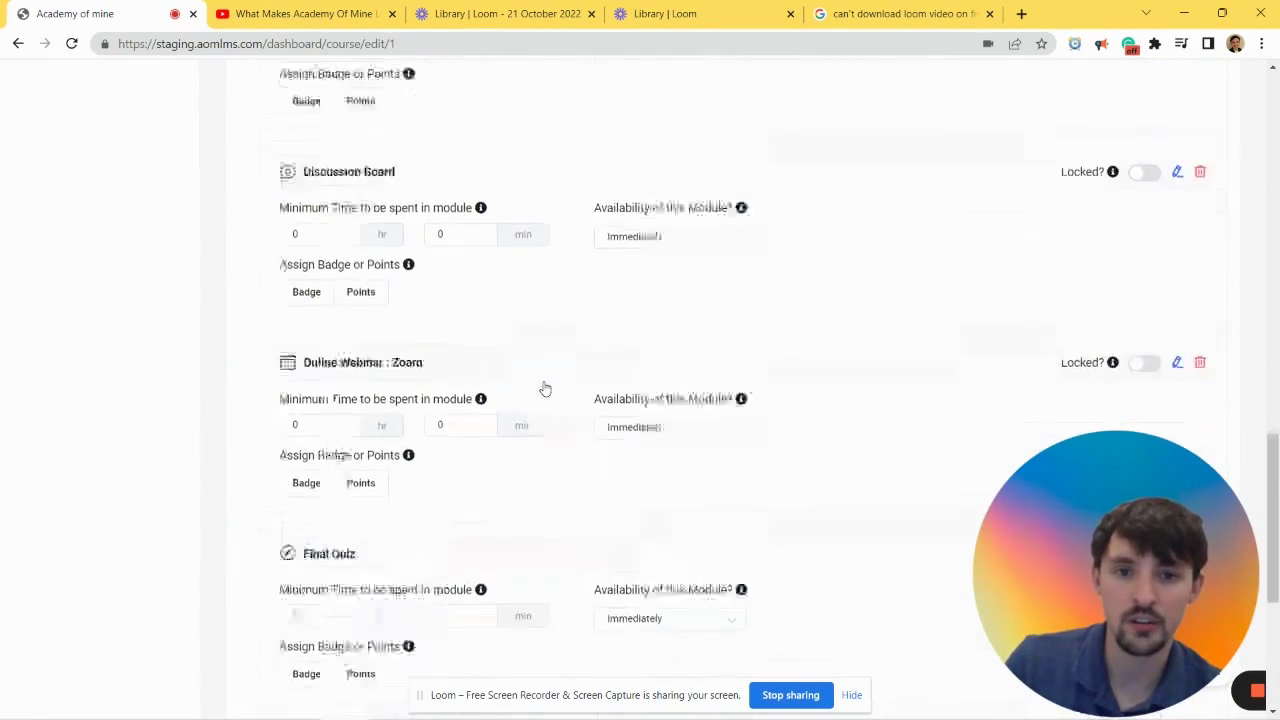
{"action": "left_click", "coordinate": [795, 532]}
{"action": "scroll", "coordinate": [789, 540], "scroll_direction": "down", "scroll_amount": 1}
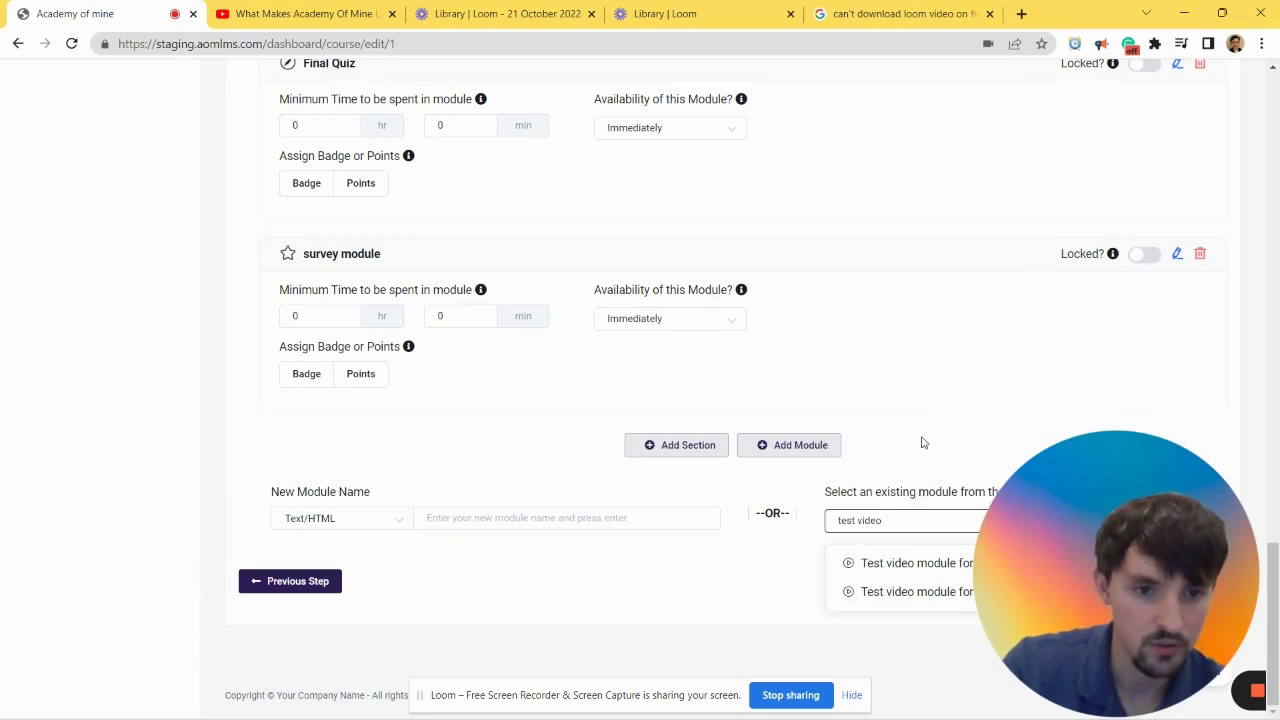
- Add the existing 'Test video module for YT', drag it to the top, and update the course
{"action": "left_click_drag", "start_coordinate": [1077, 539], "coordinate": [979, 311]}
{"action": "left_click", "coordinate": [983, 561]}
{"action": "left_click", "coordinate": [976, 528]}
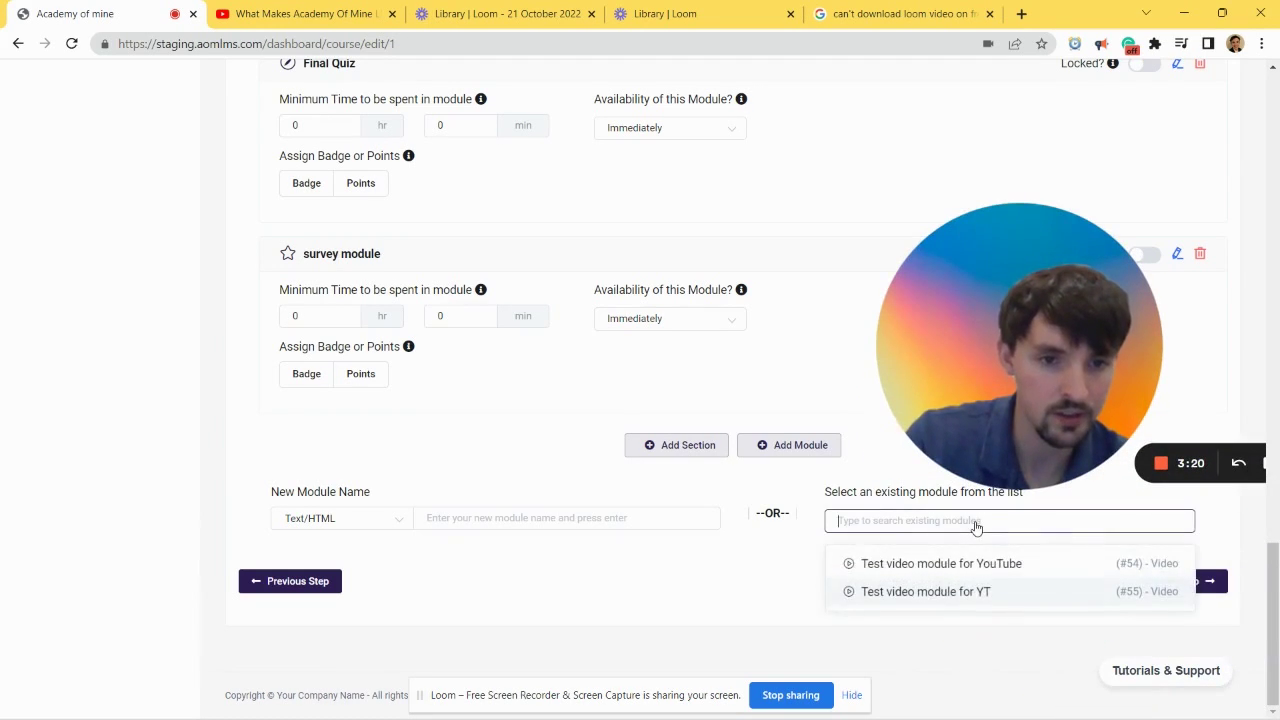
{"action": "left_click", "coordinate": [974, 592]}
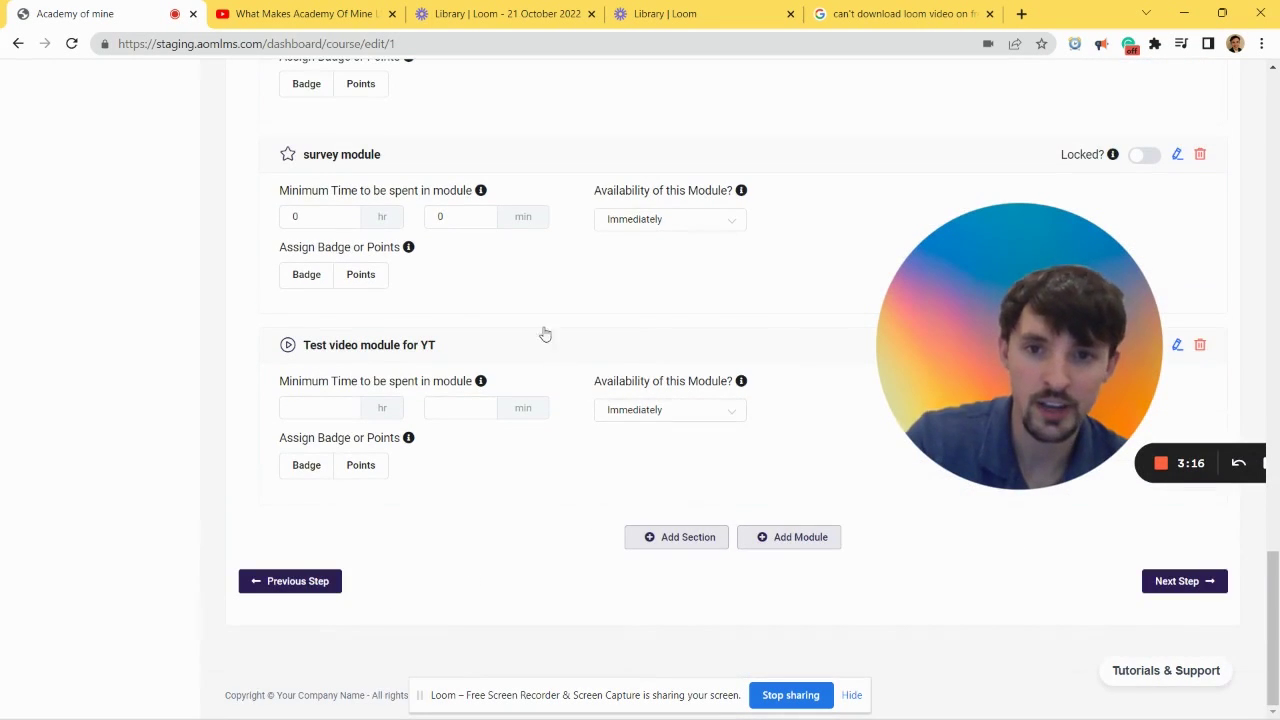
{"action": "left_click_drag", "start_coordinate": [545, 333], "coordinate": [514, 331]}
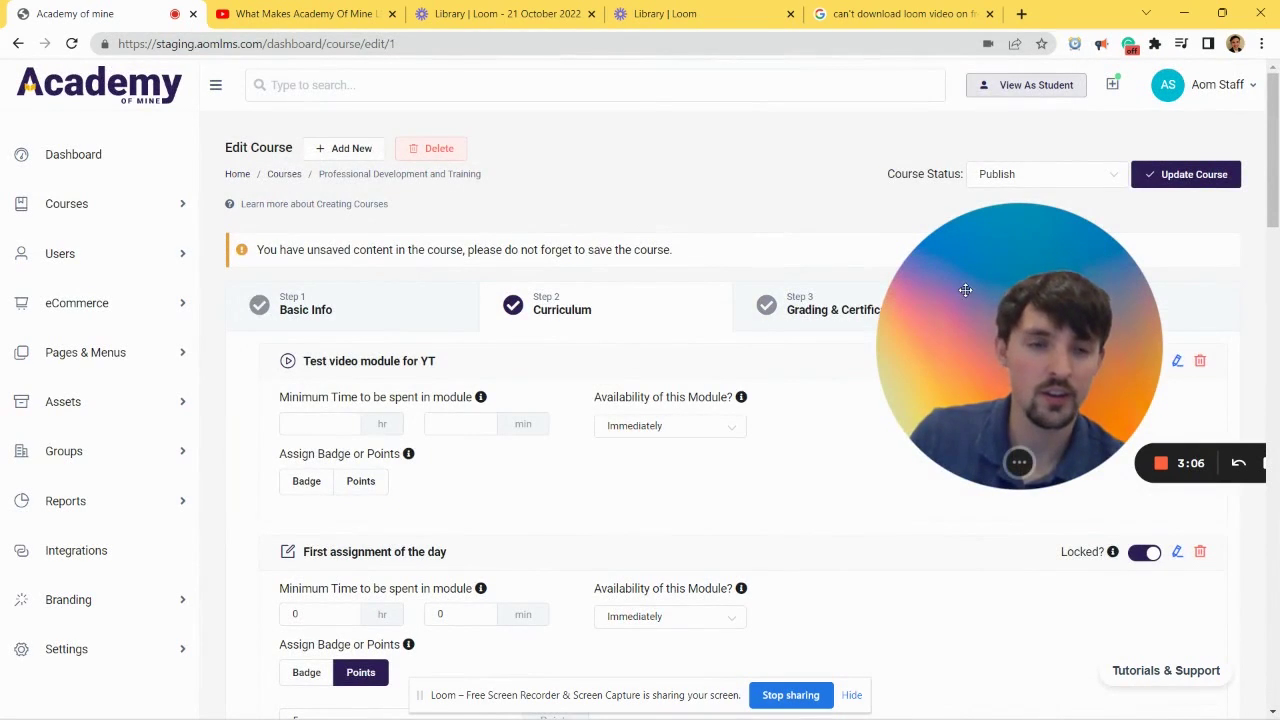
{"action": "left_click_drag", "start_coordinate": [965, 290], "coordinate": [998, 370]}
{"action": "left_click", "coordinate": [1195, 180]}
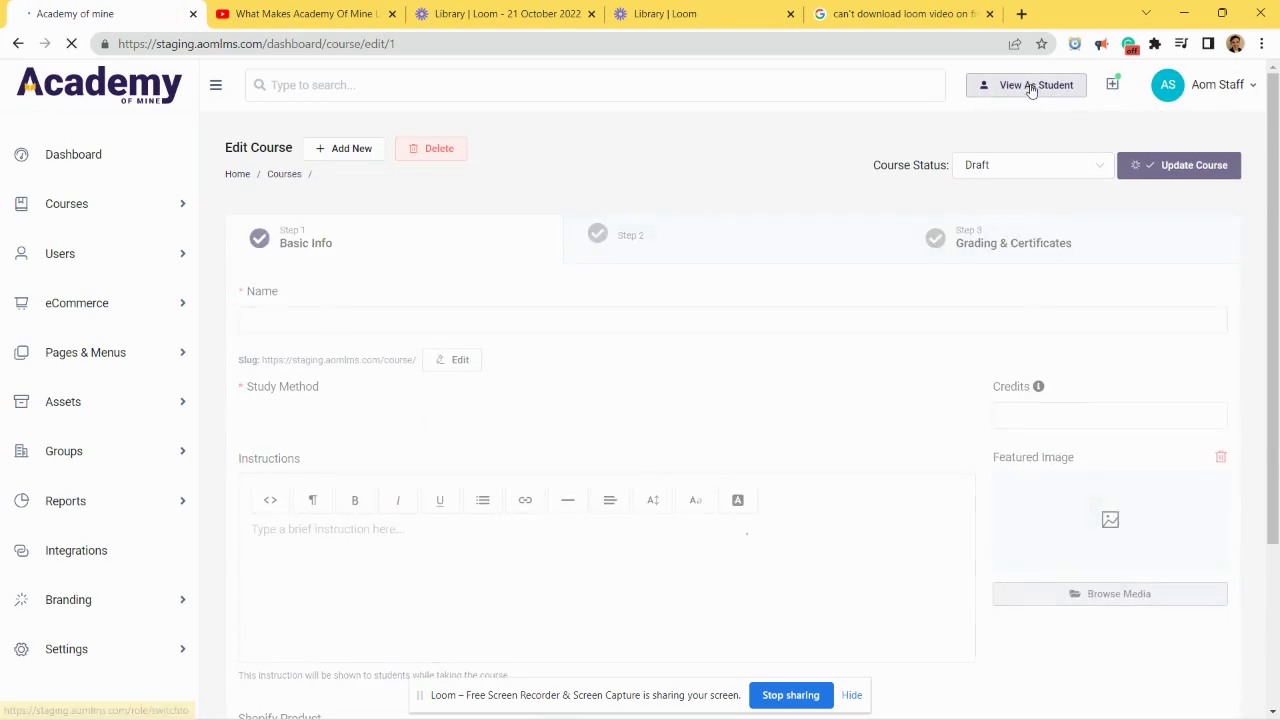
- Switch to View As Student and launch Professional Development and Training from Recent Courses
{"action": "left_click", "coordinate": [990, 15]}
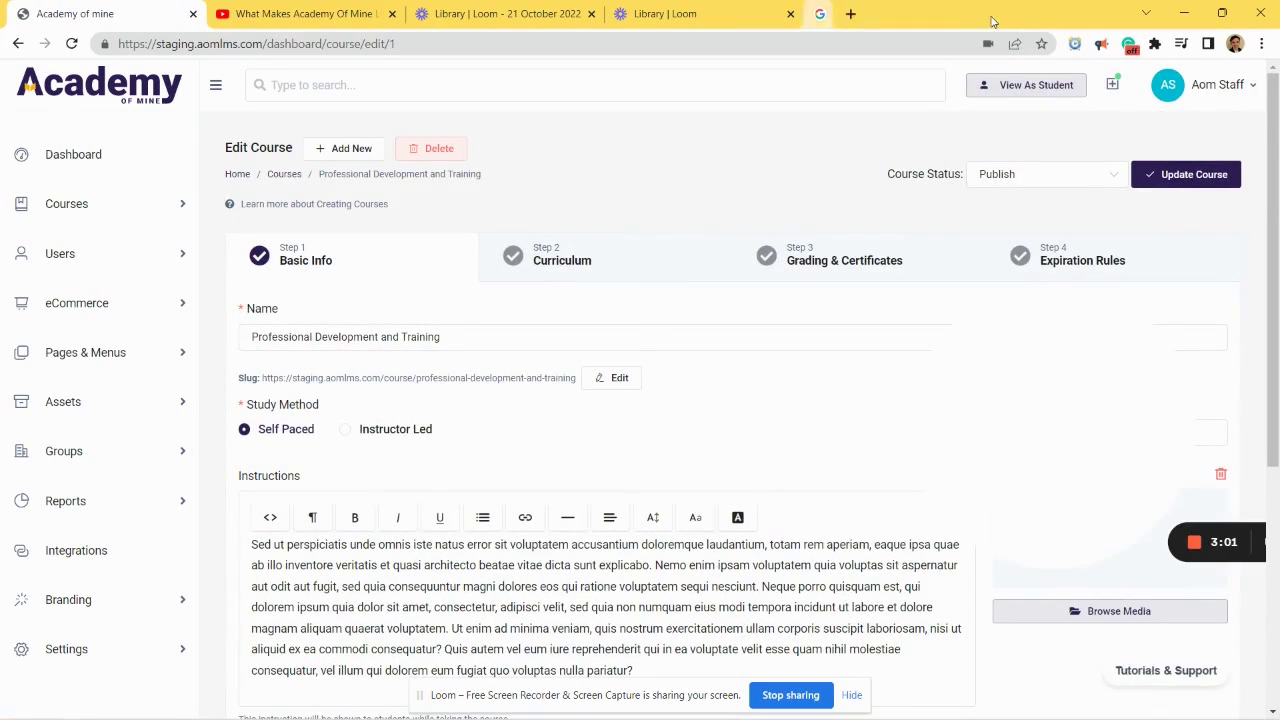
{"action": "left_click", "coordinate": [1014, 90]}
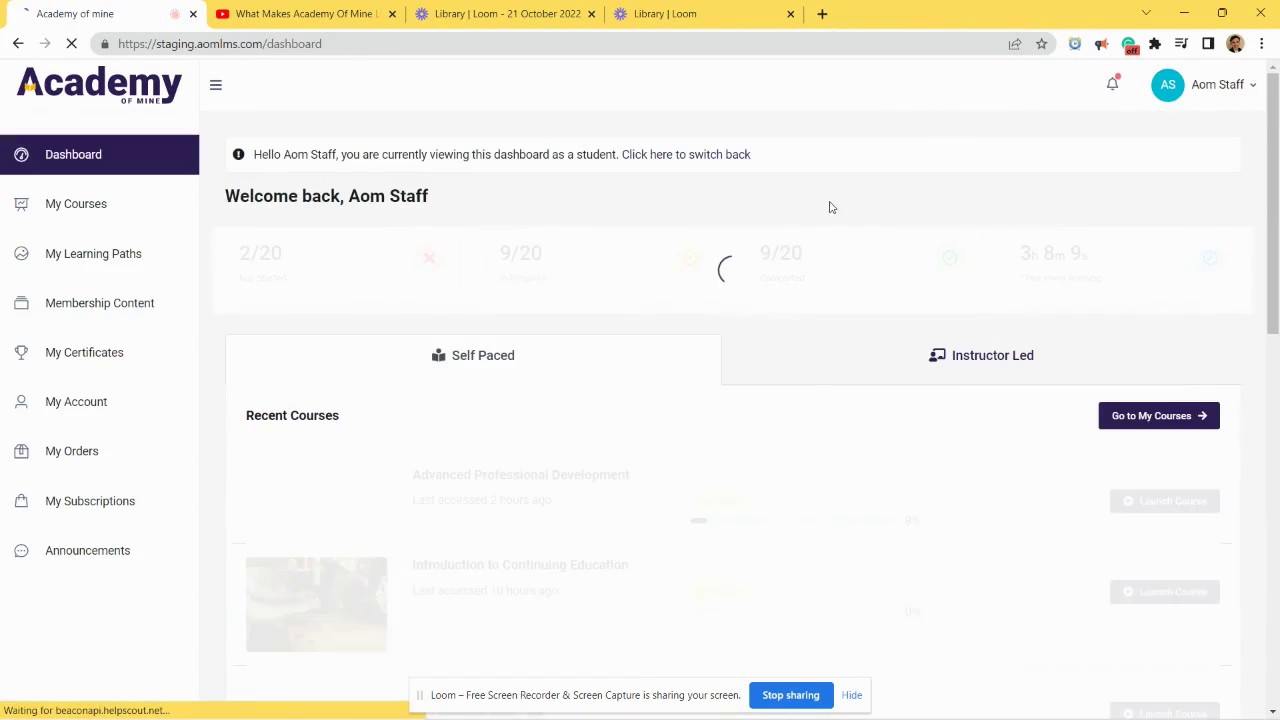
{"action": "scroll", "coordinate": [751, 369], "scroll_direction": "down", "scroll_amount": 2}
{"action": "scroll", "coordinate": [751, 369], "scroll_direction": "down", "scroll_amount": 2}
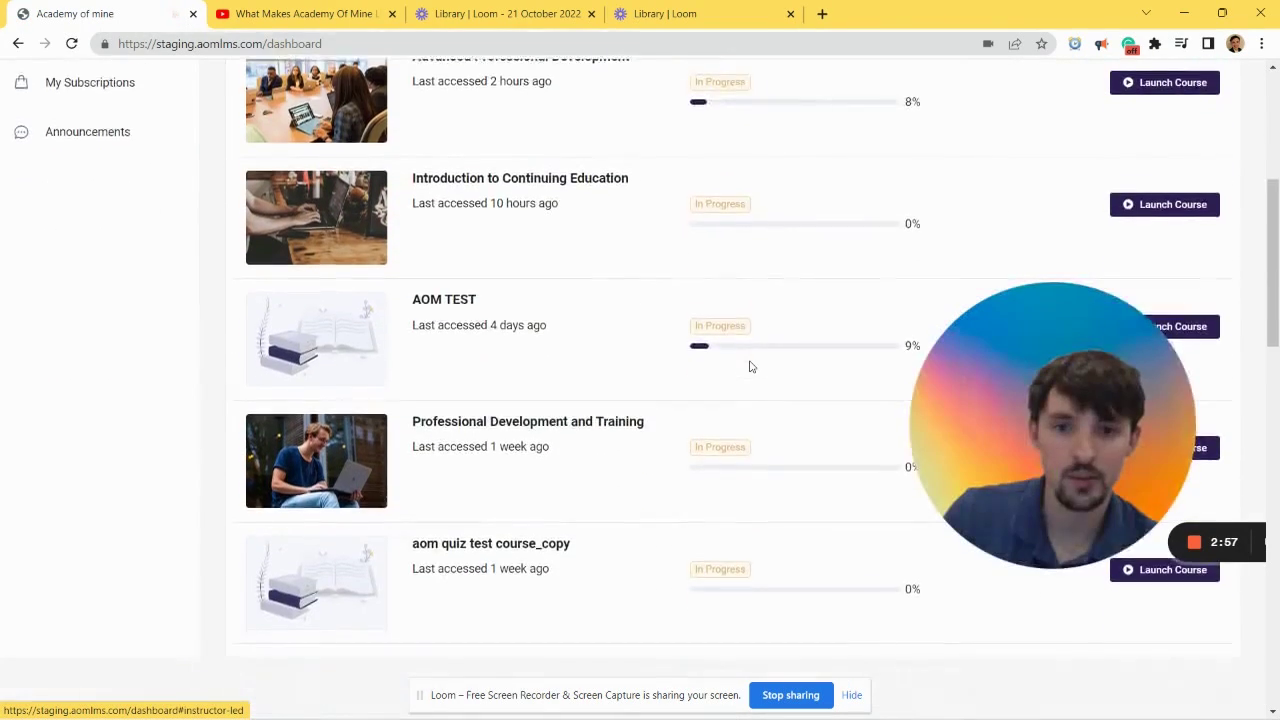
{"action": "scroll", "coordinate": [751, 369], "scroll_direction": "up", "scroll_amount": 2}
{"action": "scroll", "coordinate": [751, 367], "scroll_direction": "down", "scroll_amount": 1}
{"action": "scroll", "coordinate": [771, 399], "scroll_direction": "down", "scroll_amount": 3}
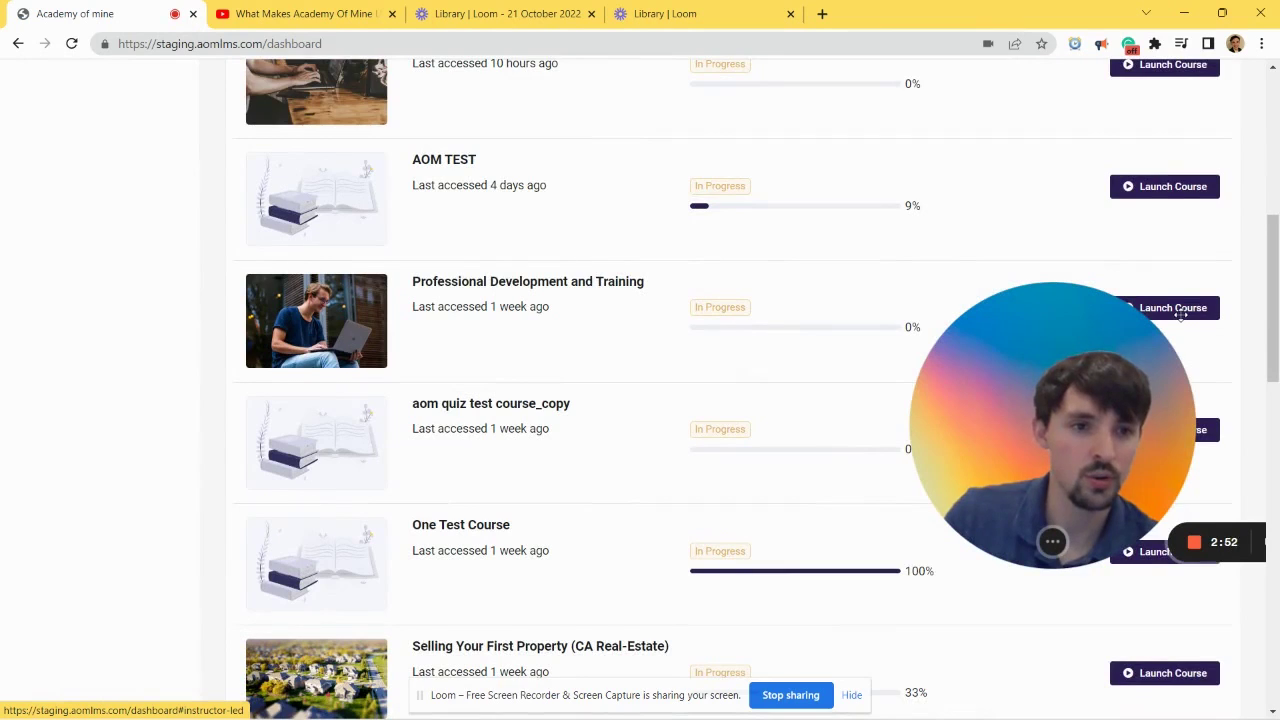
{"action": "scroll", "coordinate": [1180, 313], "scroll_direction": "down", "scroll_amount": 1}
{"action": "left_click", "coordinate": [1190, 251]}
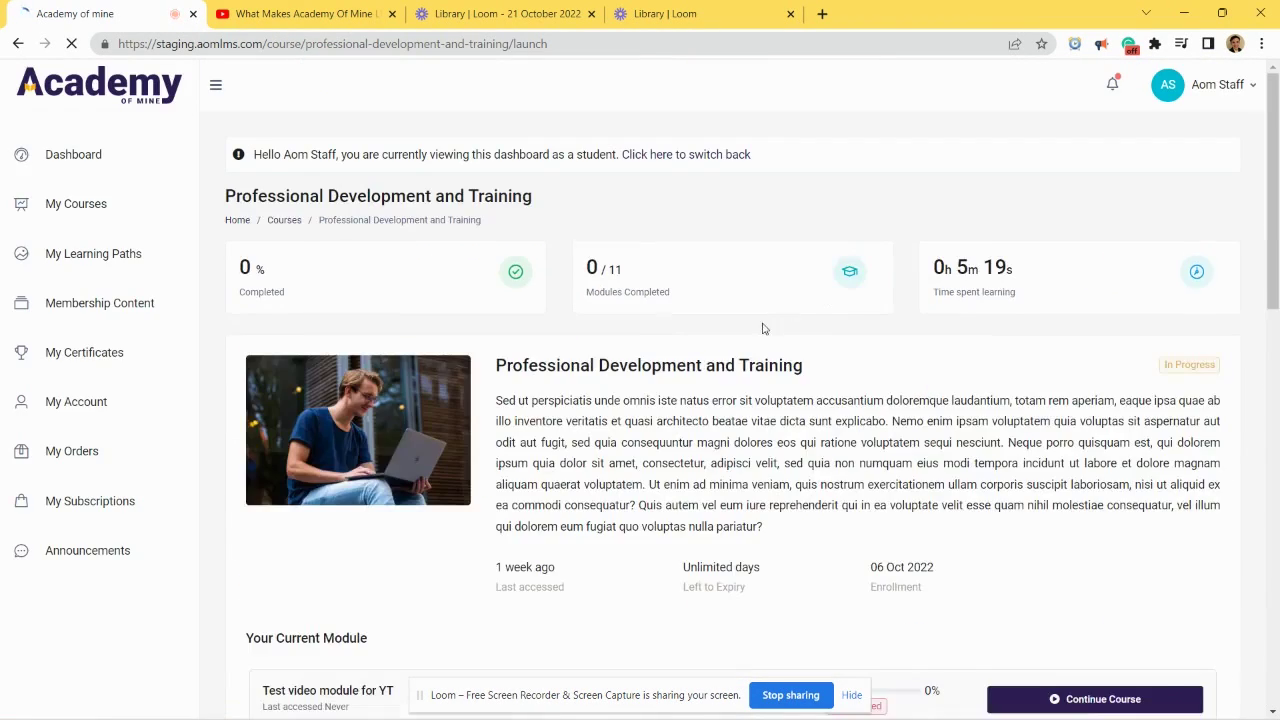
{"action": "scroll", "coordinate": [760, 330], "scroll_direction": "down", "scroll_amount": 5}
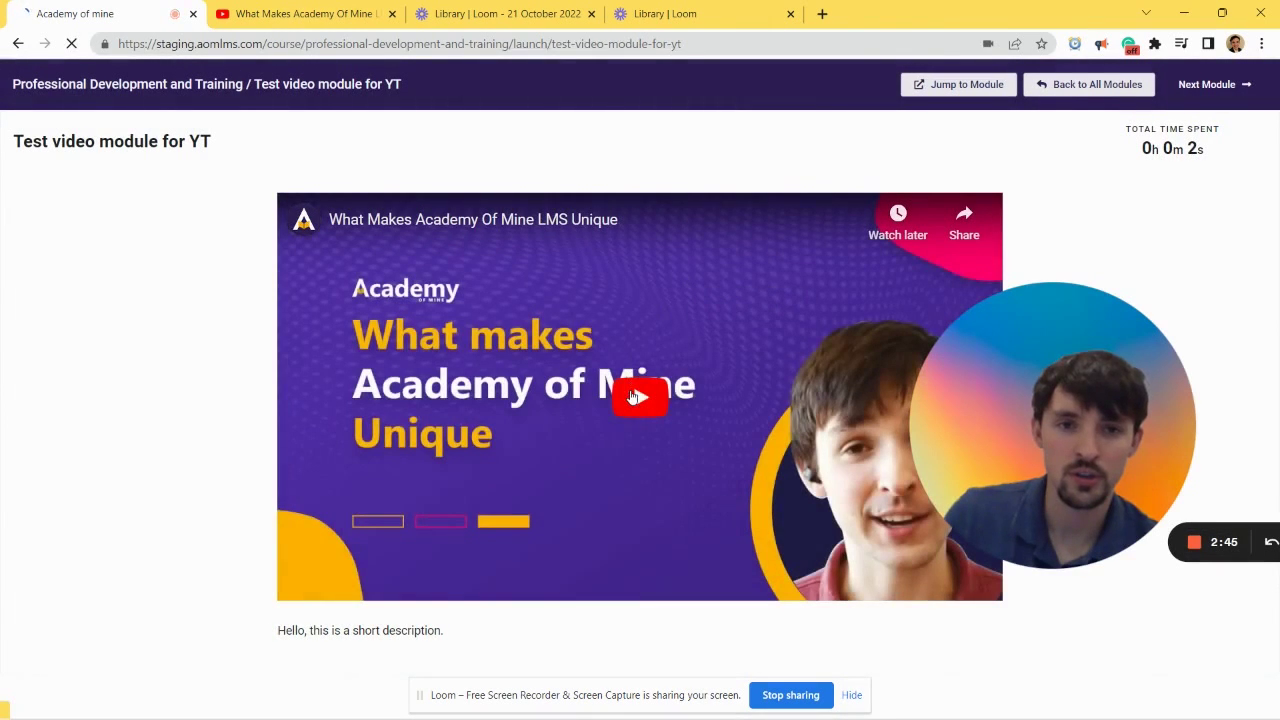
- Play the embedded YouTube video and highlight the running Total Time Spent counter
{"action": "left_click", "coordinate": [634, 391]}
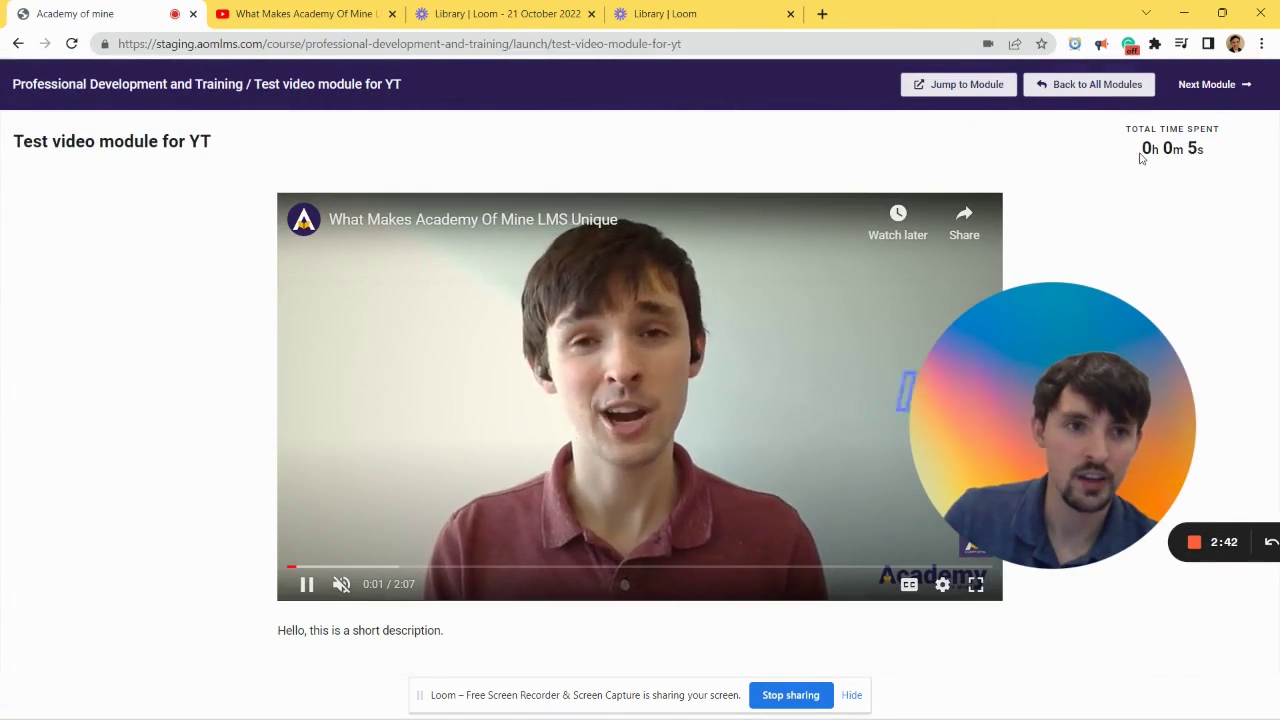
{"action": "triple_click", "coordinate": [1141, 152]}
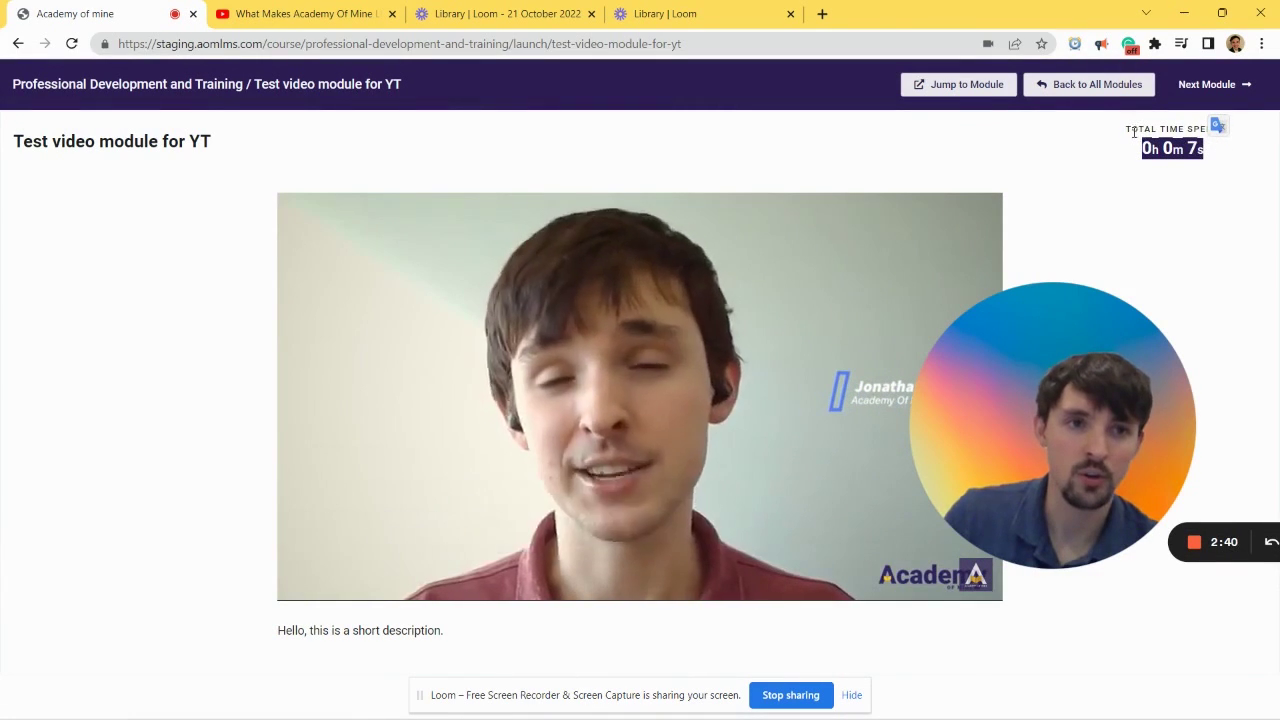
{"action": "left_click", "coordinate": [1200, 150]}
{"action": "right_click", "coordinate": [1205, 150]}
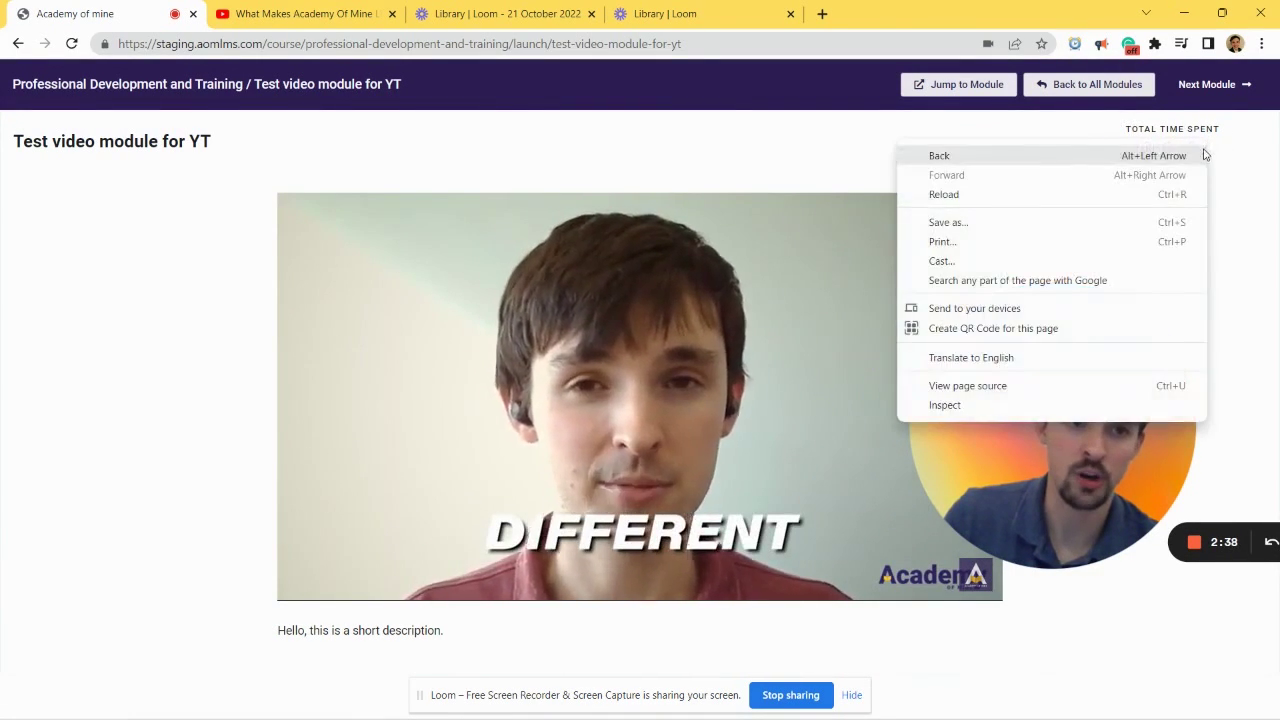
{"action": "left_click", "coordinate": [1231, 163]}
{"action": "left_click_drag", "start_coordinate": [1231, 163], "coordinate": [1128, 157]}
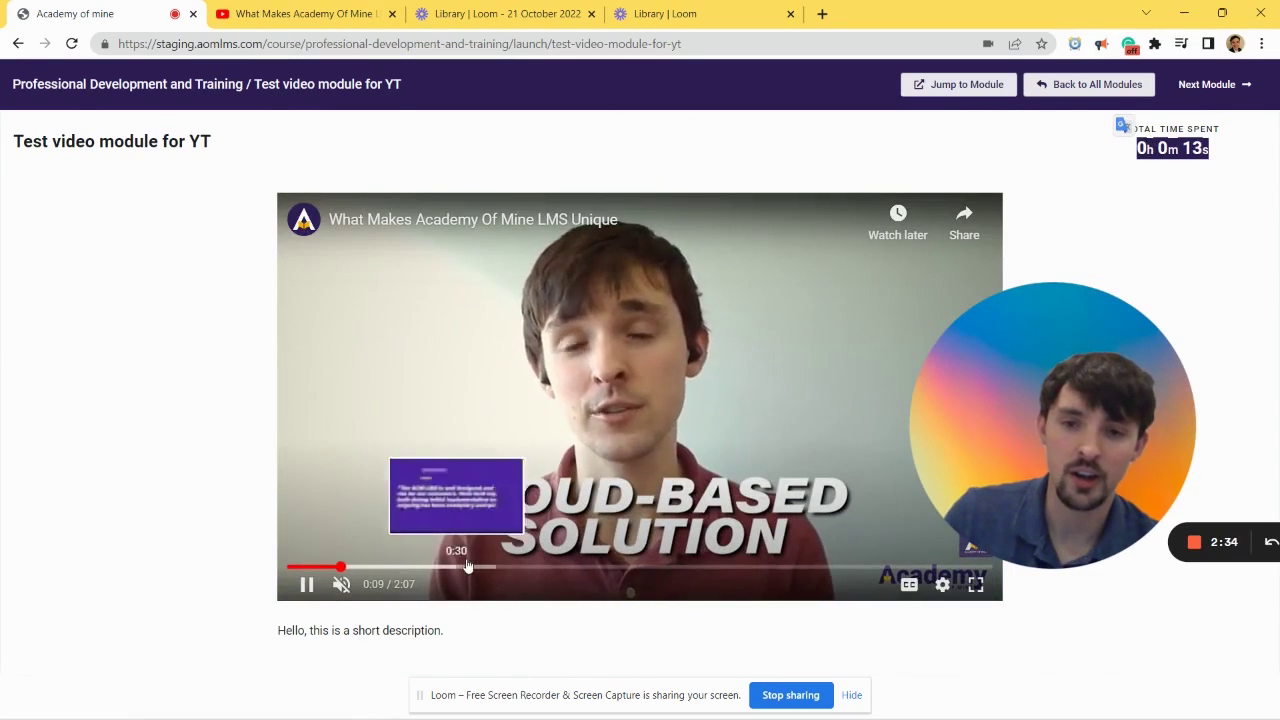
- Seek the video to 0:44, then to the end, and dismiss the module completed message
{"action": "left_click", "coordinate": [549, 567]}
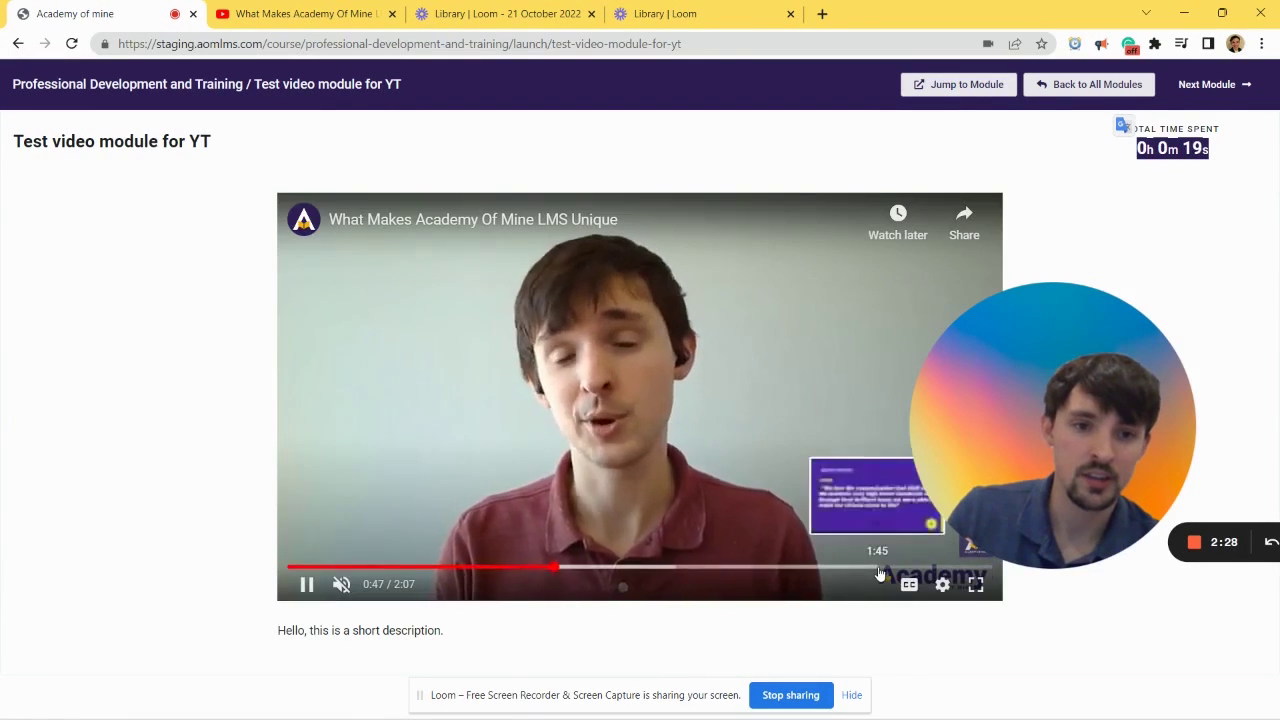
{"action": "left_click", "coordinate": [878, 571]}
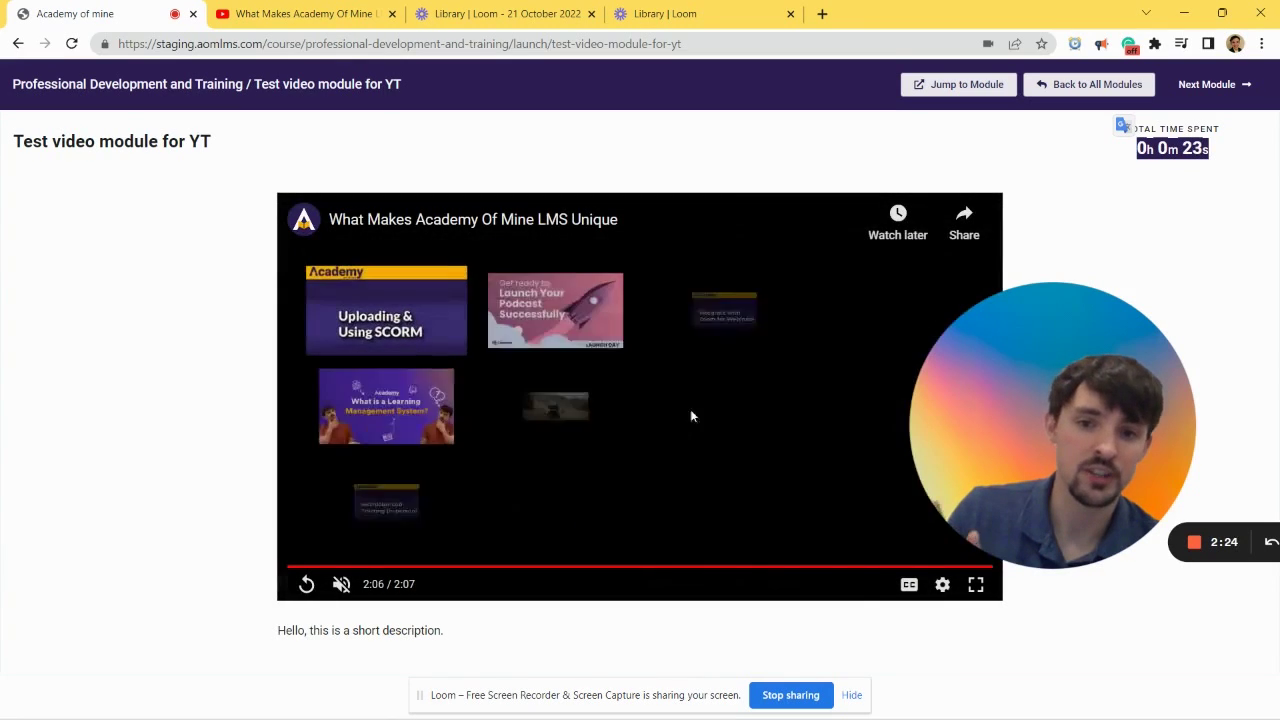
{"action": "left_click", "coordinate": [1245, 97]}
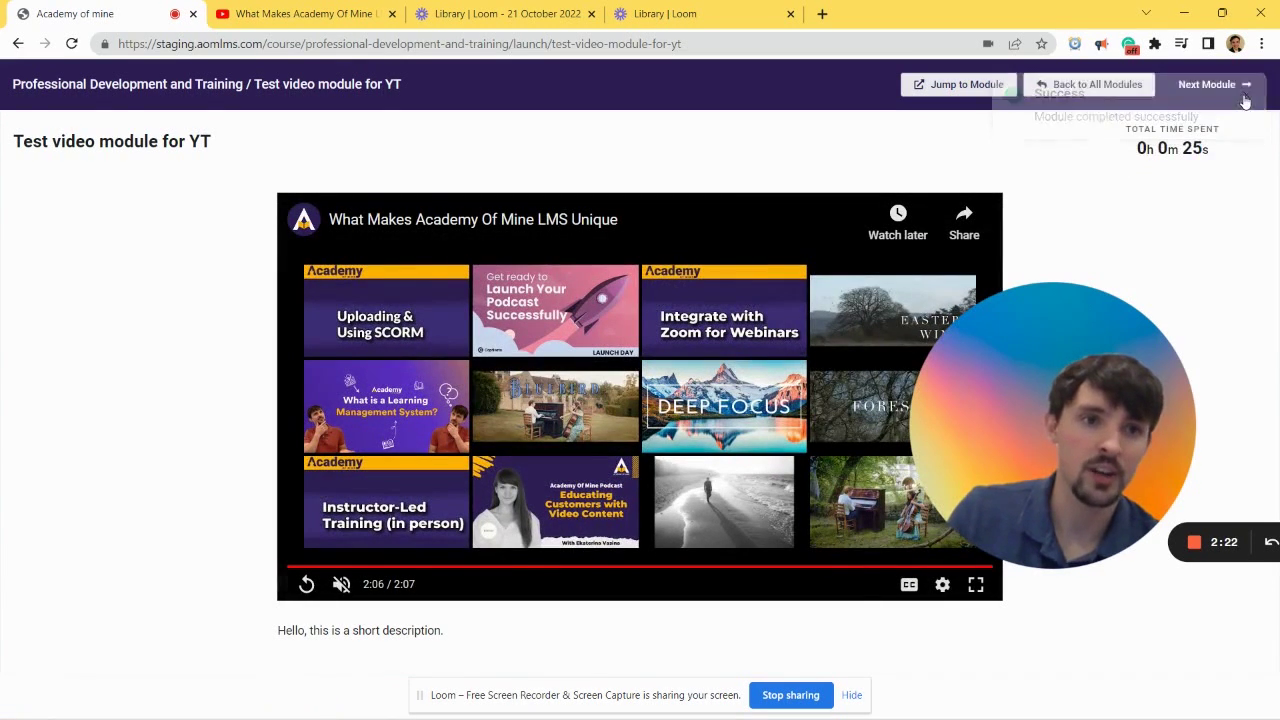